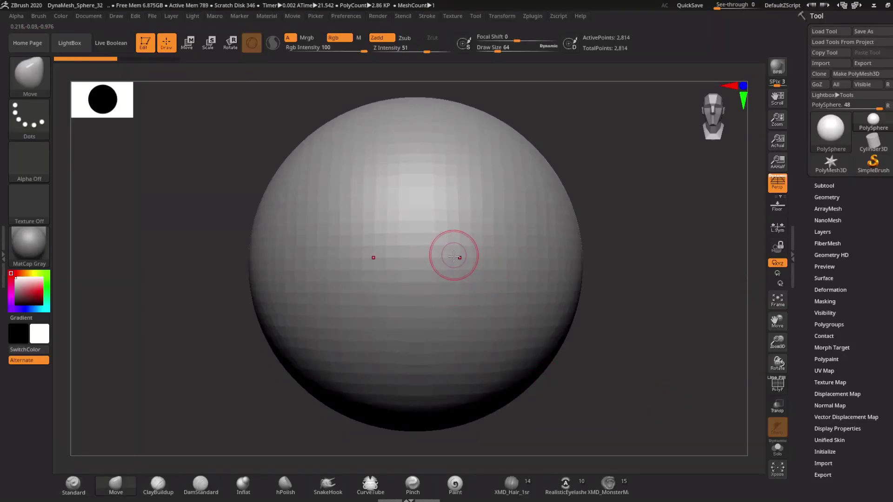
Step: Enlarge the Move brush and stretch the PolySphere into a long egg-shaped body
key("space")
mouse_move(503, 263)
left_mouse_down()
mouse_move(492, 304)
mouse_move(299, 245)
mouse_move(281, 271)
mouse_move(220, 205)
mouse_move(299, 295)
mouse_move(442, 197)
mouse_move(468, 247)
mouse_move(408, 219)
left_mouse_up()
mouse_move(242, 321)
left_mouse_down()
mouse_move(229, 309)
mouse_move(319, 339)
mouse_move(303, 213)
left_mouse_up()
mouse_move(250, 229)
left_mouse_down()
mouse_move(304, 305)
mouse_move(331, 325)
mouse_move(397, 319)
left_mouse_up()
Step: Duplicate the egg with the Transpose gizmo, shrinking the copy into a small head beside it
key("w")
mouse_move(348, 243)
left_mouse_down("ctrl")
mouse_move(467, 244)
mouse_move(480, 236)
mouse_move(400, 251)
left_mouse_up("ctrl")
key("q")
key("b")
key("m")
key("v")
key("space")
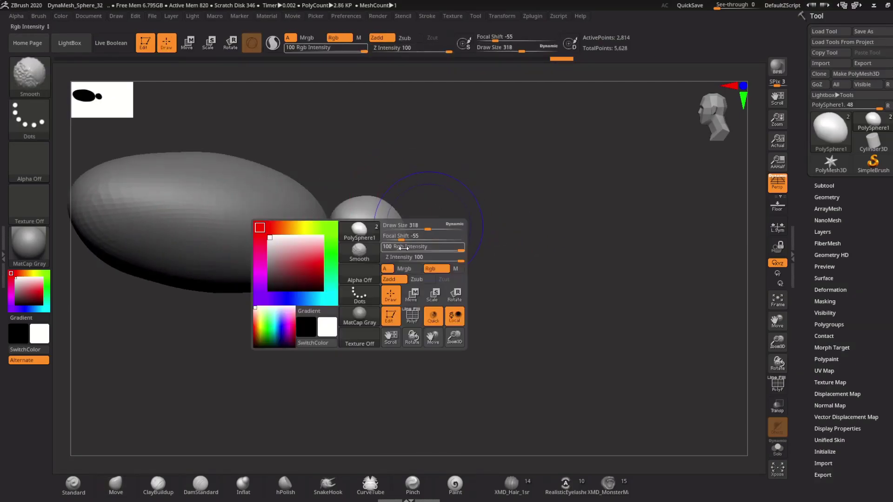
left_click_drag(418, 303, 359, 242)
Step: Pull in the bulge on the lower-left of the large body with the Move brush
left_click(188, 225, "alt")
left_click_drag(187, 226, 297, 253)
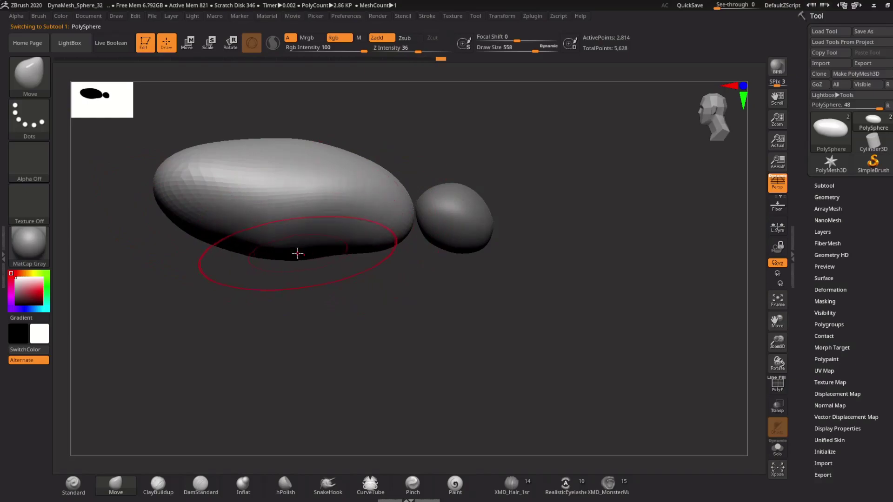
left_click(450, 220, "alt")
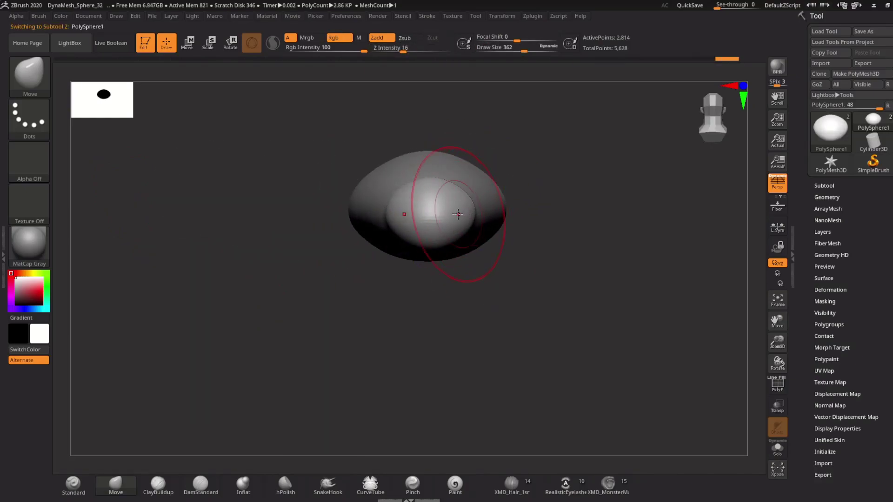
left_click(492, 198, "alt")
left_click_drag(494, 206, 409, 333)
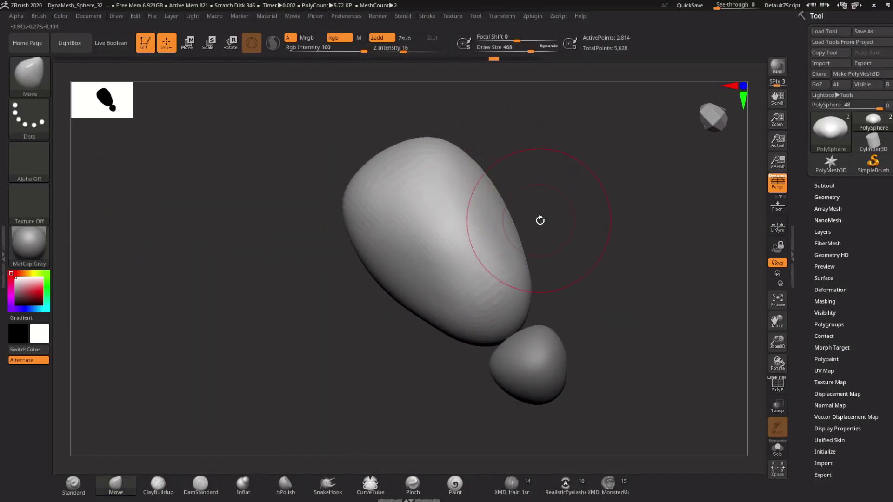
mouse_move(538, 219)
left_mouse_down()
mouse_move(415, 259)
mouse_move(418, 292)
mouse_move(347, 319)
mouse_move(398, 225)
mouse_move(378, 299)
left_mouse_up()
Step: Adjust the head sphere and further reshape the surface of the large body
left_click(415, 259, "alt")
key("w")
key("q")
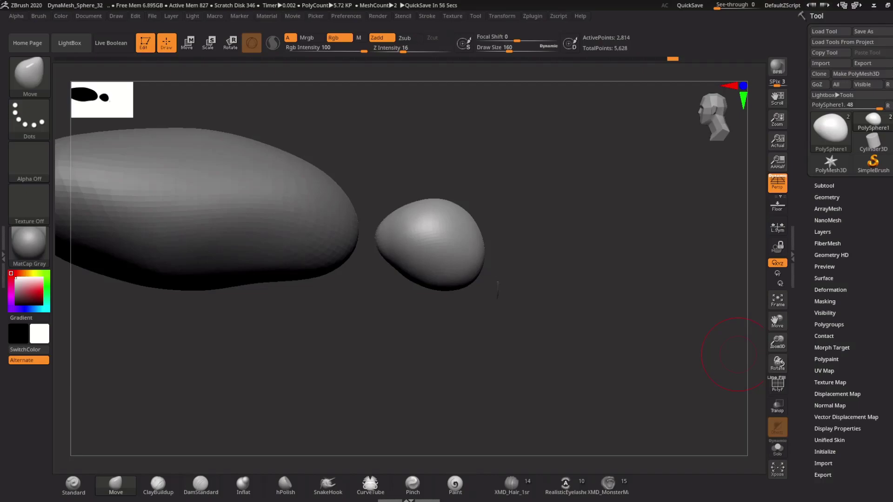
mouse_move(737, 355)
left_mouse_down()
mouse_move(452, 382)
mouse_move(303, 364)
left_mouse_up()
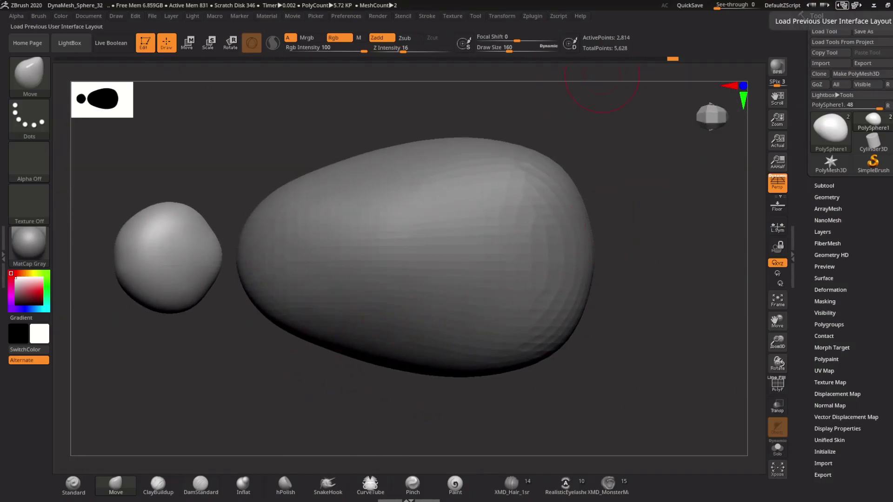
left_click(418, 255, "alt")
left_click_drag(447, 374, 333, 260)
left_click(333, 254, "alt")
left_click_drag(270, 226, 336, 315)
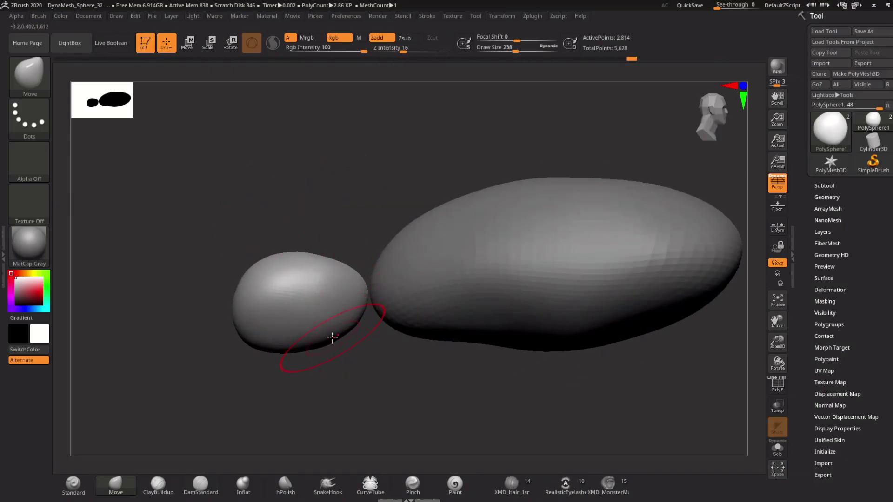
Step: Mask a V-shaped band across the head sphere
key("w")
mouse_move(333, 367)
left_mouse_down()
mouse_move(225, 388)
mouse_move(410, 377)
left_mouse_up()
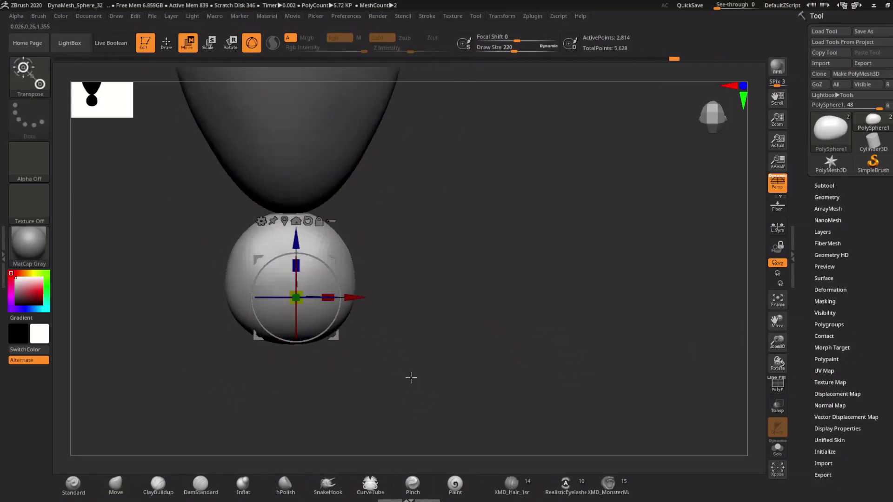
key("q")
right_click_drag(285, 287, 335, 270, "alt")
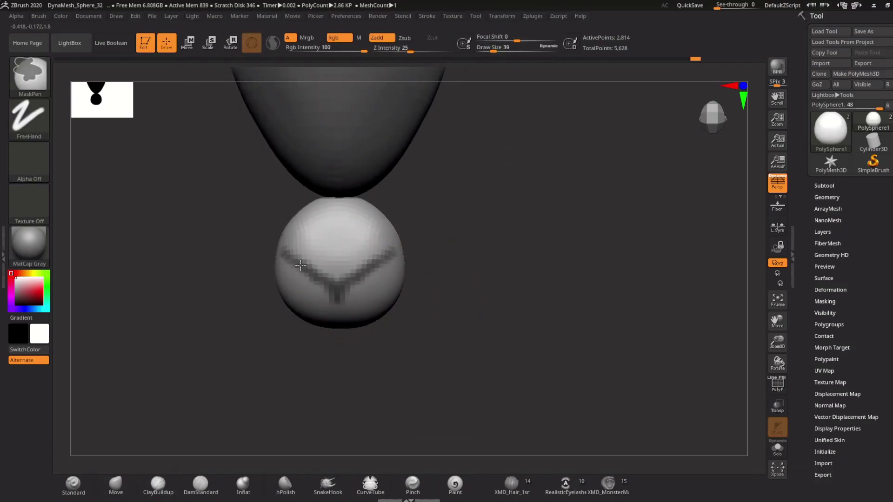
left_click_drag(301, 265, 368, 245, "ctrl")
mouse_move(369, 245)
right_mouse_down()
mouse_move(425, 259)
mouse_move(392, 273)
mouse_move(449, 334)
mouse_move(361, 245)
right_mouse_up()
right_click_drag(462, 293, 467, 273)
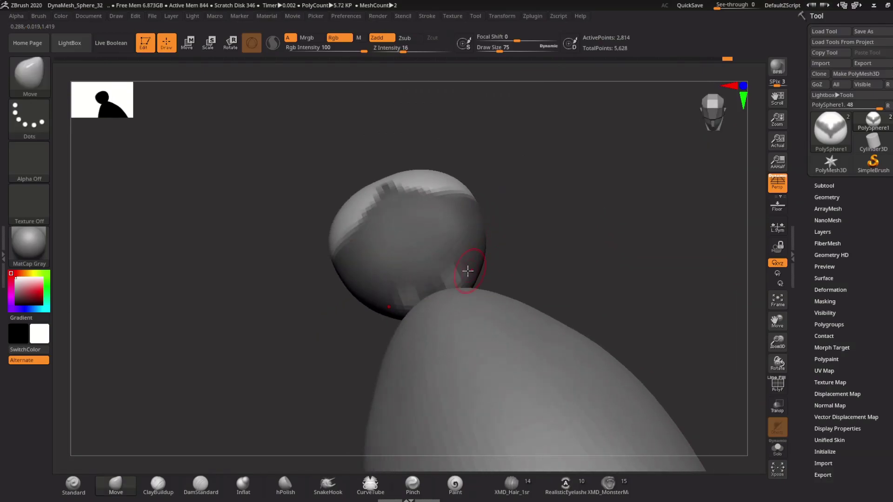
Step: Switch to the ClayBuildup brush and inspect the masked head from several angles
key("b")
key("c")
key("b")
right_click_drag(299, 345, 427, 256)
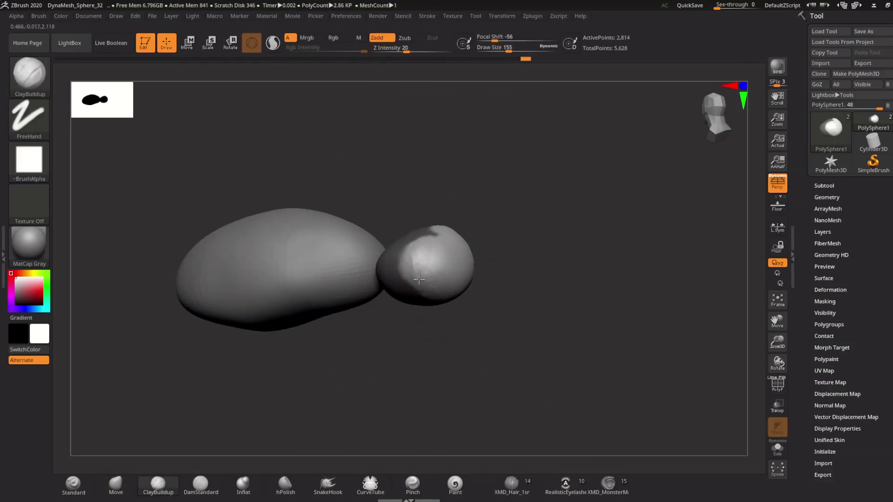
mouse_move(437, 296)
right_mouse_down()
mouse_move(449, 319)
mouse_move(458, 316)
right_mouse_up()
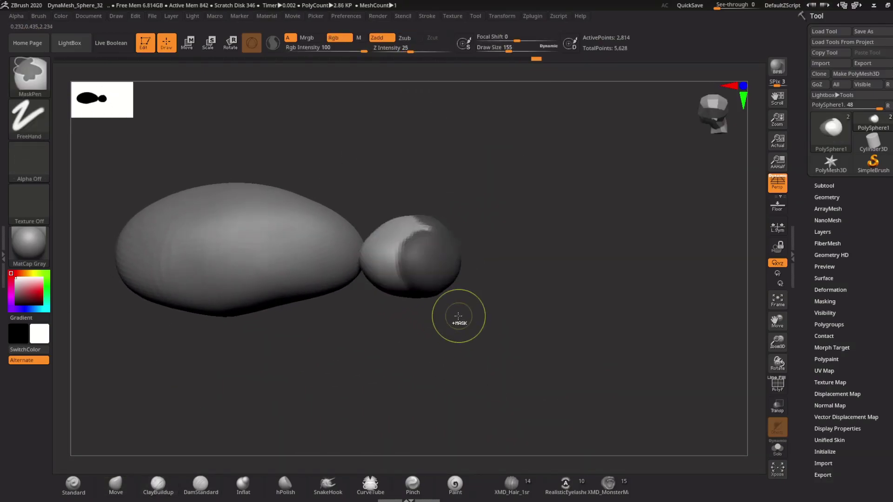
mouse_move(397, 278)
right_mouse_down()
mouse_move(402, 249)
mouse_move(407, 382)
mouse_move(423, 223)
right_mouse_up()
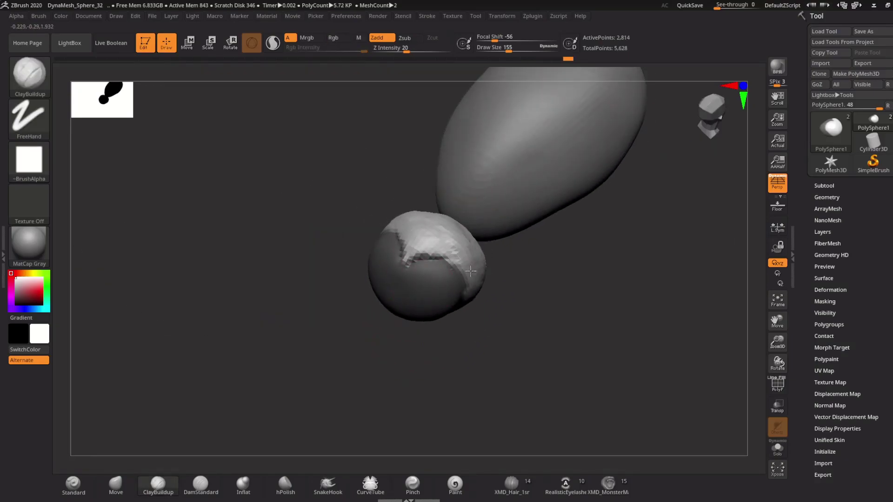
mouse_move(471, 271)
right_mouse_down()
mouse_move(496, 309)
mouse_move(555, 320)
right_mouse_up()
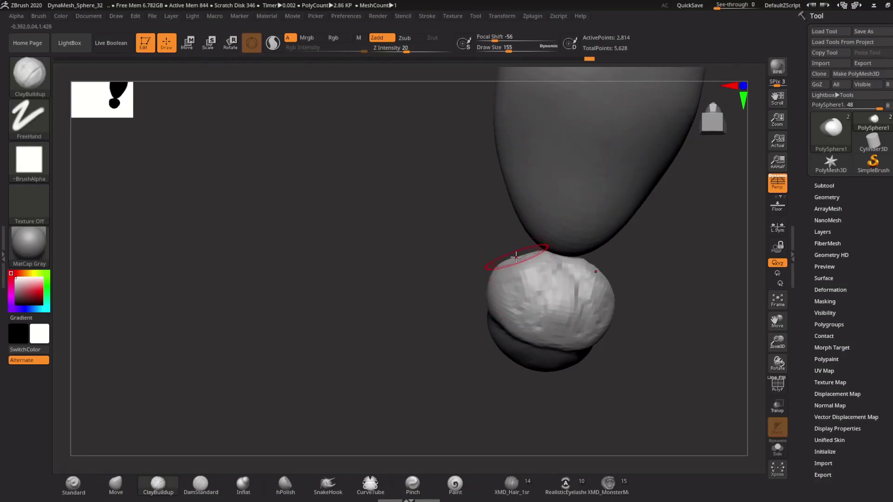
mouse_move(516, 256)
right_mouse_down()
mouse_move(484, 293)
mouse_move(454, 259)
mouse_move(472, 351)
mouse_move(397, 333)
mouse_move(431, 378)
mouse_move(402, 387)
mouse_move(435, 371)
right_mouse_up()
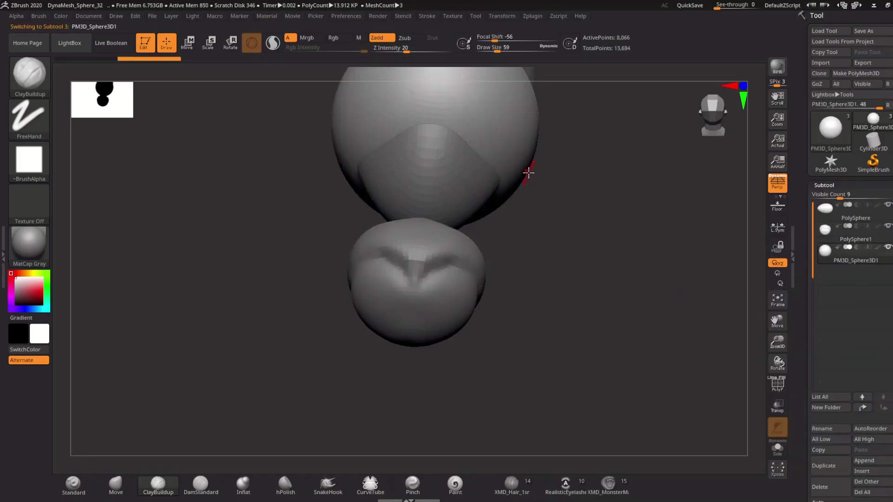
Step: Duplicate a sphere with the gizmo and shift the copy sideways onto the head front
key("w")
mouse_move(529, 173)
right_mouse_down()
mouse_move(477, 253)
mouse_move(508, 228)
right_mouse_up()
mouse_move(474, 278)
right_mouse_down()
mouse_move(384, 335)
mouse_move(438, 353)
mouse_move(432, 369)
mouse_move(368, 393)
mouse_move(385, 381)
mouse_move(373, 387)
mouse_move(411, 332)
mouse_move(518, 333)
right_mouse_up()
left_click_drag(461, 313, 357, 314, "ctrl")
mouse_move(357, 314)
right_mouse_down()
mouse_move(532, 365)
mouse_move(388, 317)
mouse_move(365, 325)
mouse_move(434, 298)
mouse_move(385, 268)
right_mouse_up()
key("q")
Step: Sculpt the head with ClayBuildup, then switch to DamStandard for carving creases
key("b")
key("c")
key("b")
left_click(434, 299, "alt")
mouse_move(454, 297)
right_mouse_down()
mouse_move(498, 378)
mouse_move(514, 361)
mouse_move(484, 347)
mouse_move(475, 357)
right_mouse_up()
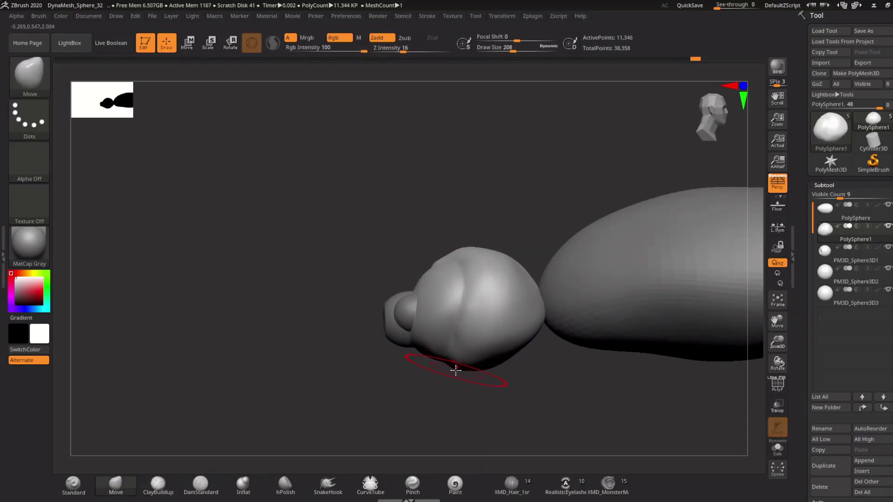
mouse_move(469, 323)
right_mouse_down()
mouse_move(474, 371)
mouse_move(502, 403)
mouse_move(449, 348)
mouse_move(492, 322)
right_mouse_up()
mouse_move(455, 348)
right_mouse_down()
mouse_move(498, 328)
mouse_move(460, 328)
mouse_move(488, 358)
right_mouse_up()
mouse_move(561, 345)
right_mouse_down()
mouse_move(558, 367)
mouse_move(478, 339)
mouse_move(482, 295)
mouse_move(490, 290)
mouse_move(512, 293)
mouse_move(417, 306)
mouse_move(522, 361)
mouse_move(389, 368)
mouse_move(468, 343)
mouse_move(455, 359)
right_mouse_up()
key("b")
key("d")
key("s")
Step: Duplicate the front sphere and head, stretching a copy into a long thin proboscis ellipsoid
left_click(466, 328, "alt")
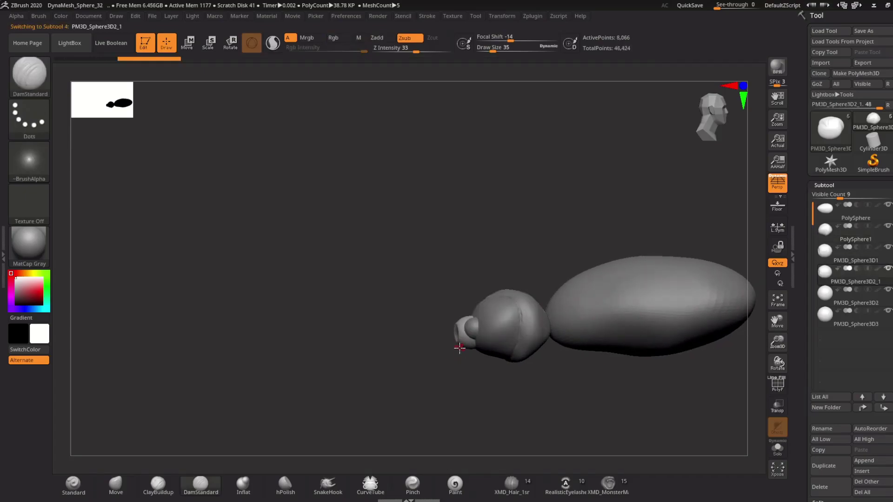
key("w")
left_click_drag(472, 273, 471, 283, "ctrl")
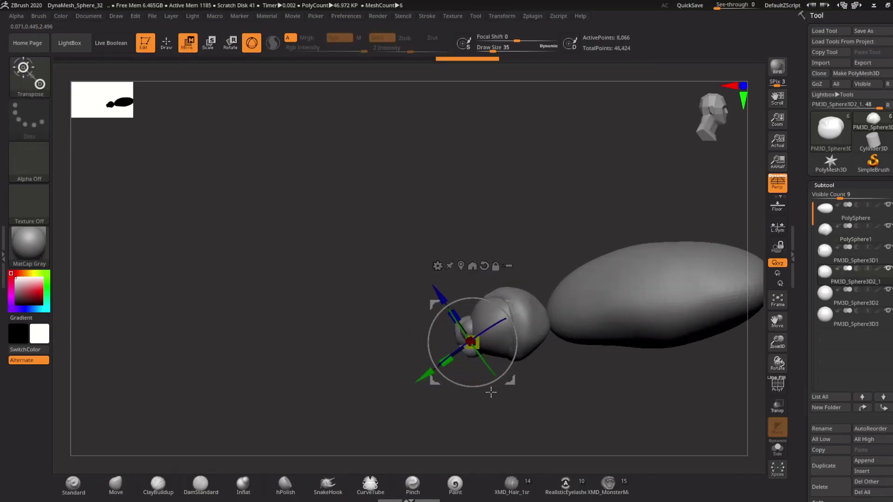
left_click(861, 471)
left_click(605, 273)
left_click_drag(645, 309, 463, 320)
left_click_drag(501, 281, 414, 339)
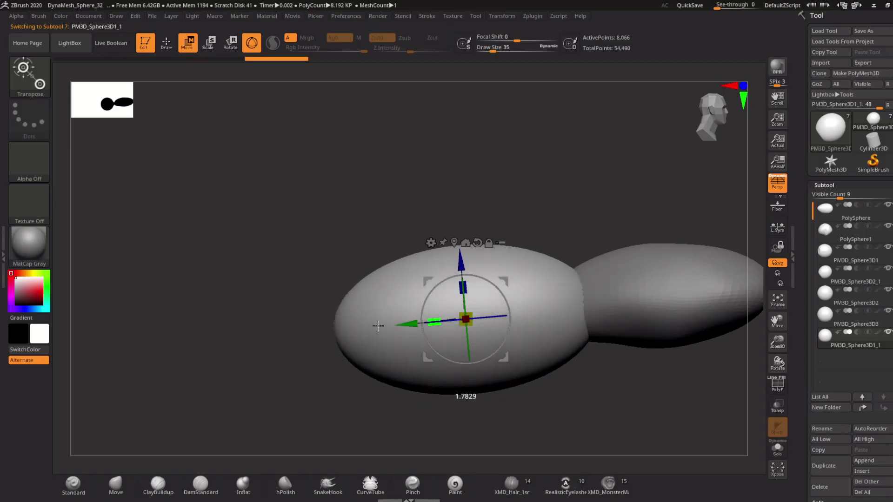
mouse_move(465, 410)
left_mouse_down()
mouse_move(469, 287)
mouse_move(528, 375)
left_mouse_up()
key("q")
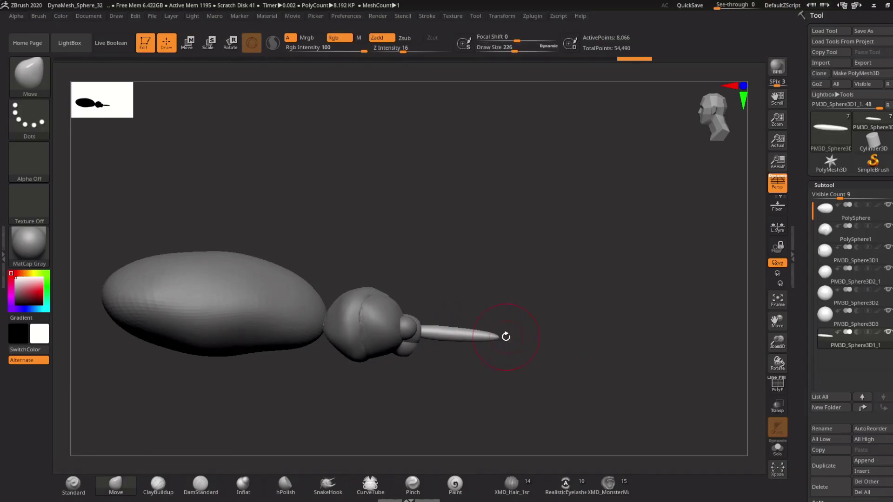
key("space")
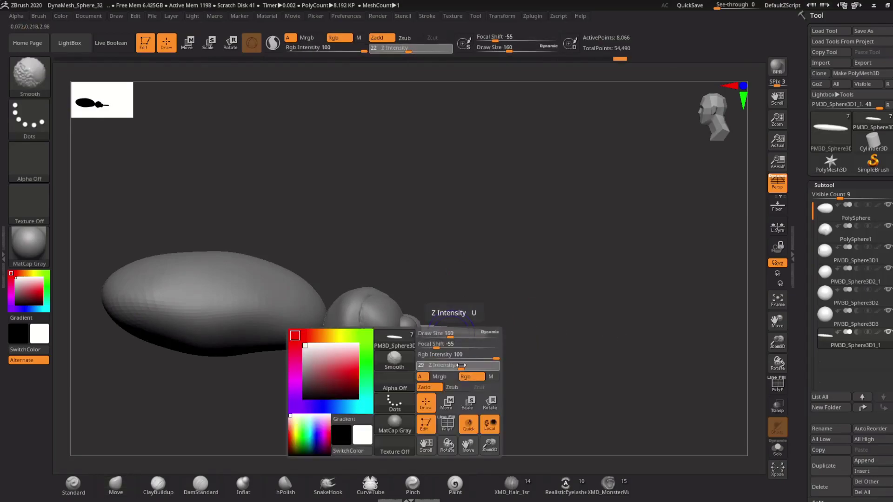
Step: Open Geometry > Modify Topology and inspect the proboscis from several angles
left_click_drag(484, 344, 517, 349, "shift")
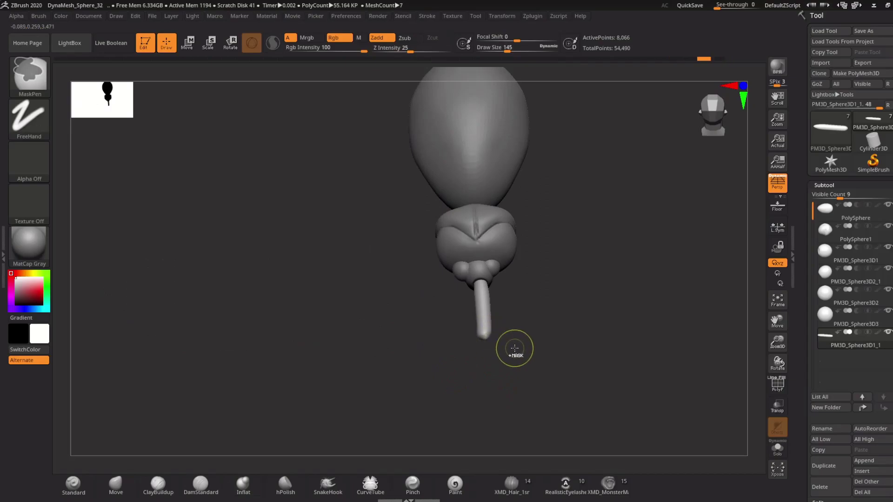
left_click(832, 276)
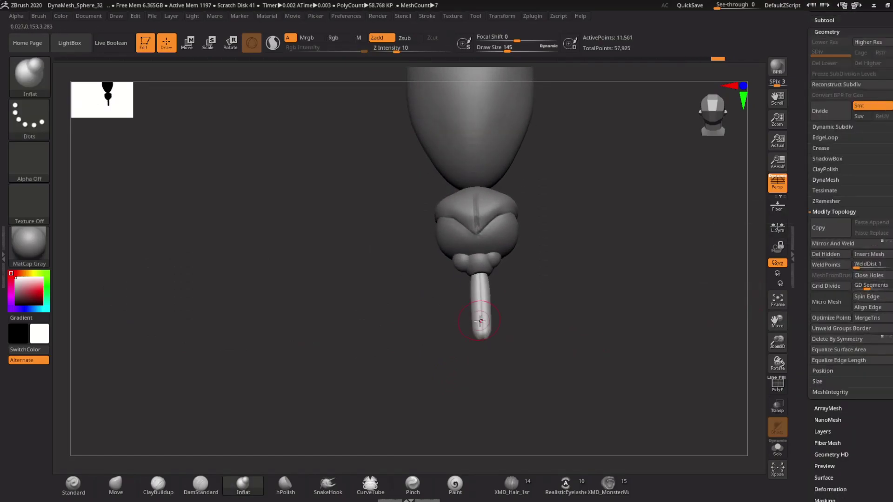
mouse_move(477, 288)
right_mouse_down()
mouse_move(468, 291)
mouse_move(479, 302)
mouse_move(541, 279)
right_mouse_up()
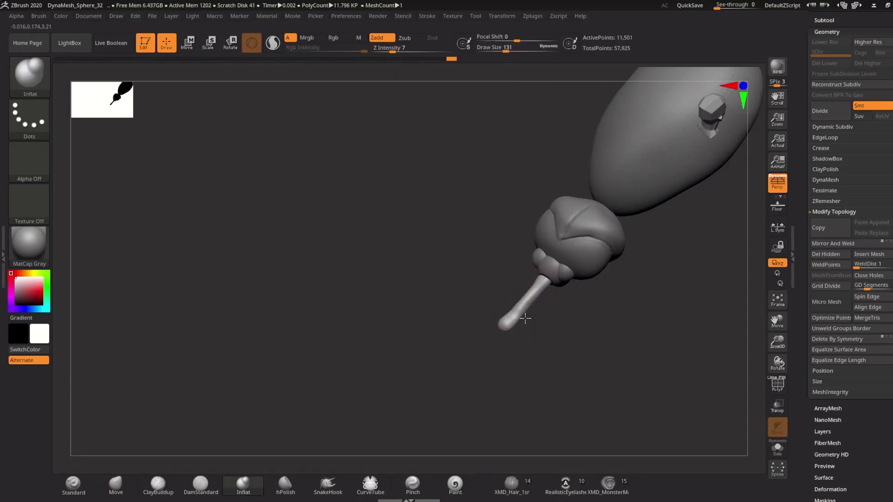
right_click_drag(525, 318, 535, 286)
mouse_move(505, 331)
right_mouse_down()
mouse_move(571, 345)
mouse_move(560, 379)
mouse_move(516, 390)
mouse_move(530, 321)
mouse_move(505, 294)
right_mouse_up()
key("s")
Step: Duplicate the proboscis with the gizmo and extend the copy further left
key("b")
key("m")
key("v")
key("w")
left_click_drag(465, 295, 404, 295, "ctrl")
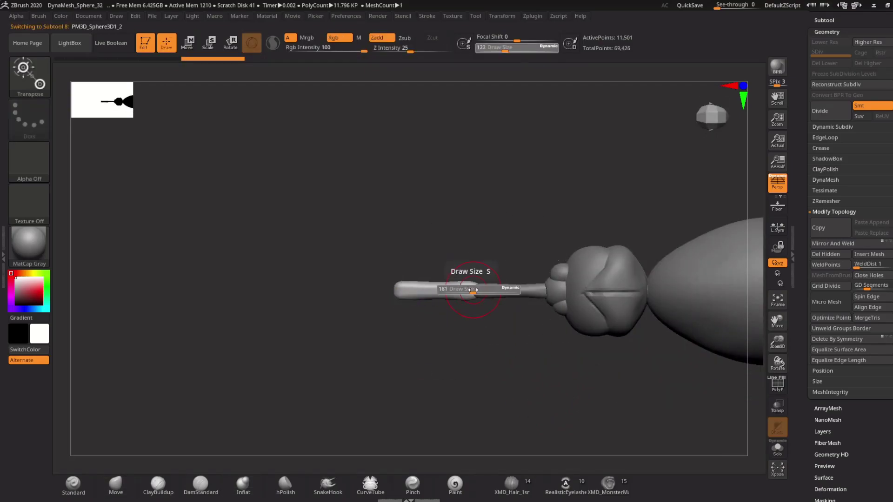
Step: Orbit to a front view and select the newest proboscis segment
mouse_move(437, 285)
right_mouse_down()
mouse_move(456, 343)
mouse_move(465, 298)
mouse_move(464, 328)
right_mouse_up()
key("w")
key("q")
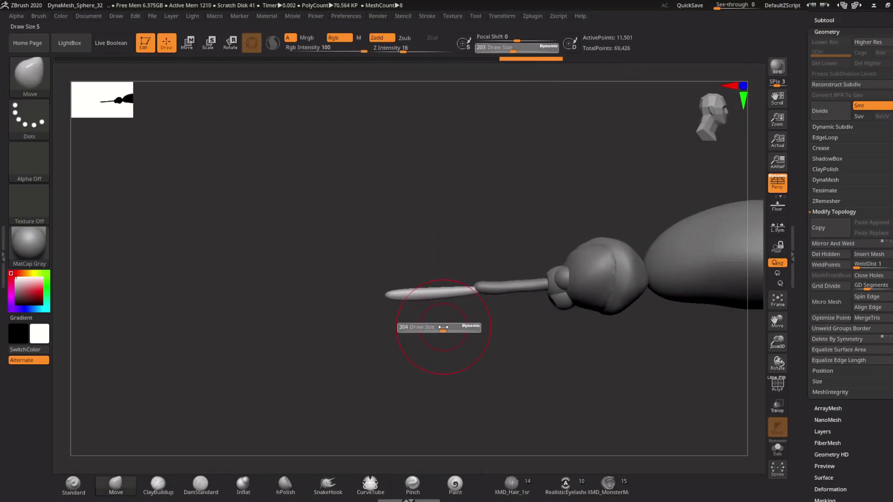
key("space")
mouse_move(470, 286)
right_mouse_down()
mouse_move(465, 326)
mouse_move(326, 298)
right_mouse_up()
left_click(340, 295, "alt")
key("s")
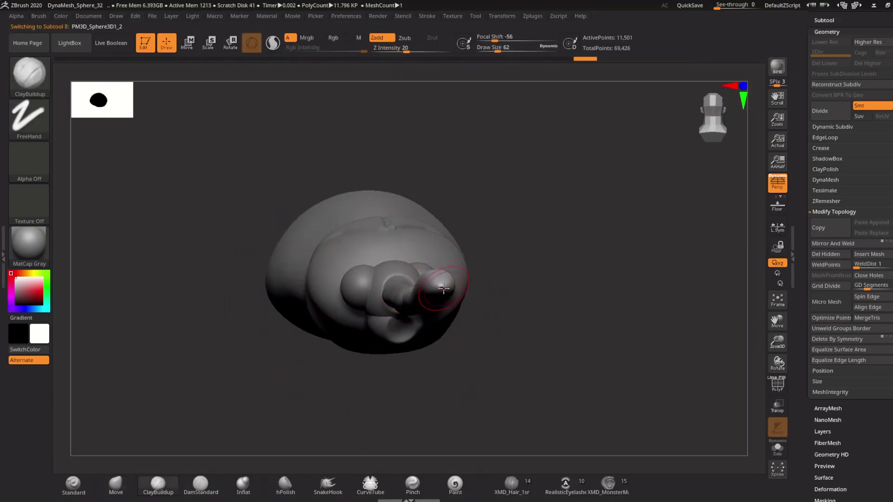
Step: Move the tip segment further left and shrink it to about three-quarters size
mouse_move(443, 285)
right_mouse_down()
mouse_move(470, 307)
mouse_move(403, 305)
right_mouse_up()
key("w")
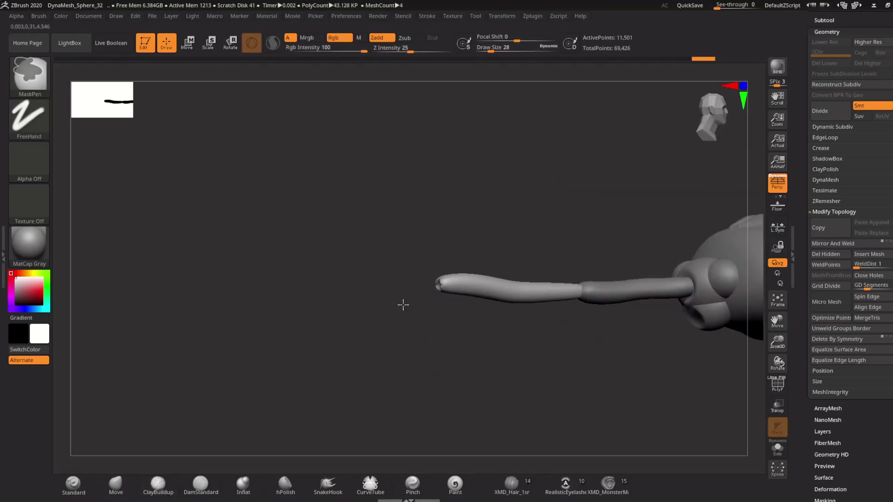
left_click(539, 284, "alt")
left_click_drag(540, 284, 430, 280)
left_click_drag(483, 243, 477, 249)
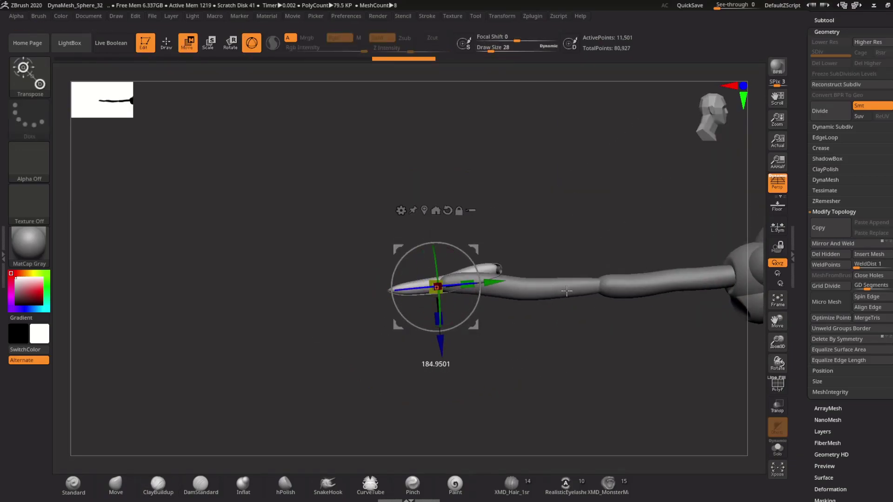
mouse_move(566, 291)
right_mouse_down()
mouse_move(484, 333)
mouse_move(420, 303)
right_mouse_up()
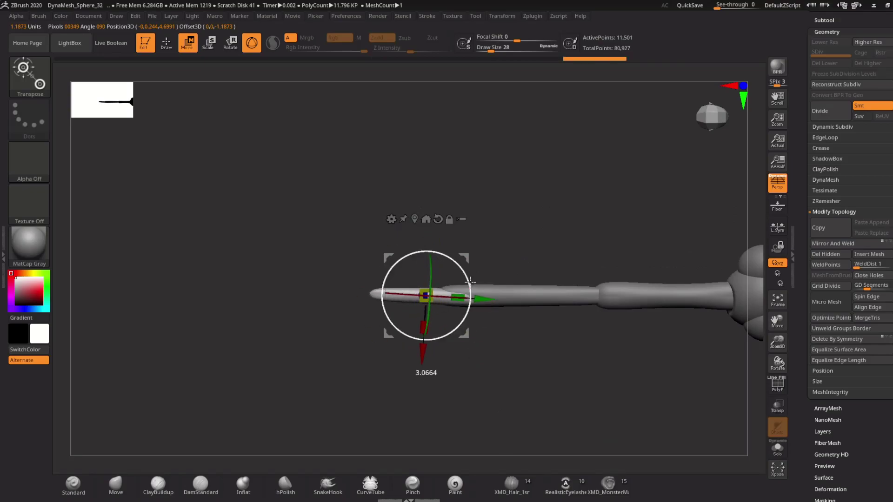
mouse_move(471, 281)
right_mouse_down()
mouse_move(416, 319)
mouse_move(460, 295)
mouse_move(447, 320)
mouse_move(485, 332)
right_mouse_up()
Step: Slide the thick snout segment into line, then select PM3D_Sphere3D1_1 for merging
key("q")
key("b")
key("i")
key("n")
key("w")
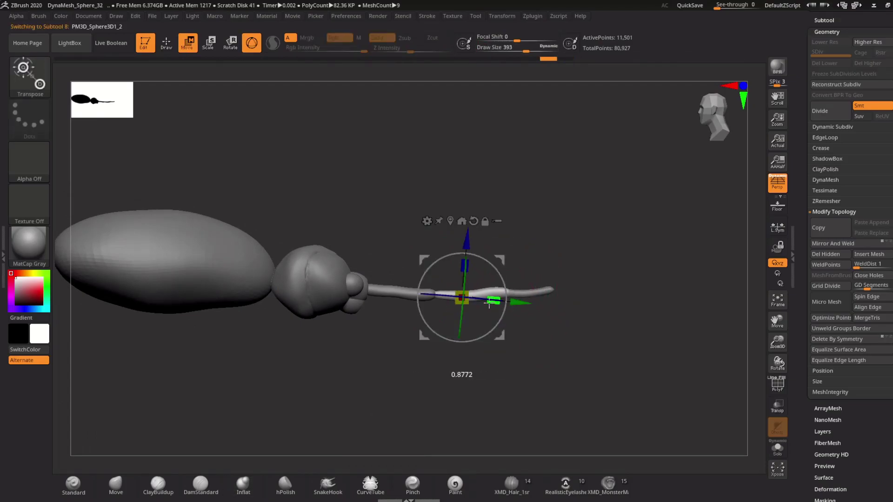
left_click_drag(518, 295, 454, 300)
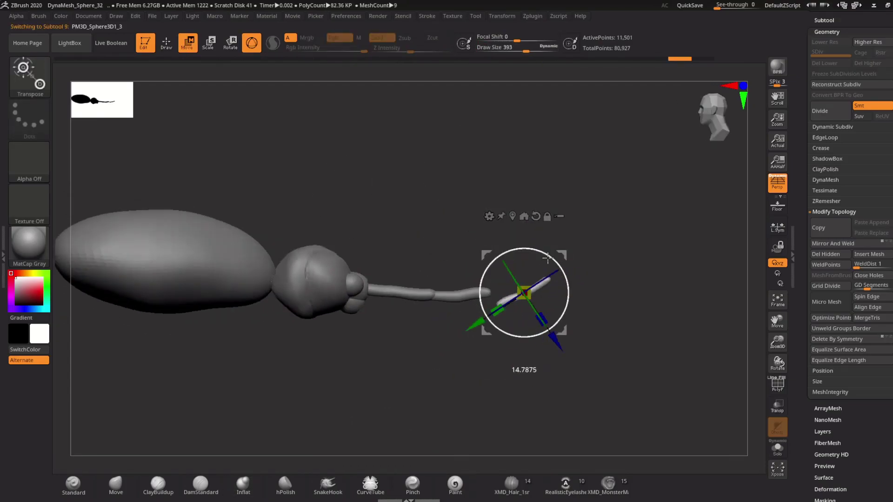
right_click_drag(564, 279, 586, 285)
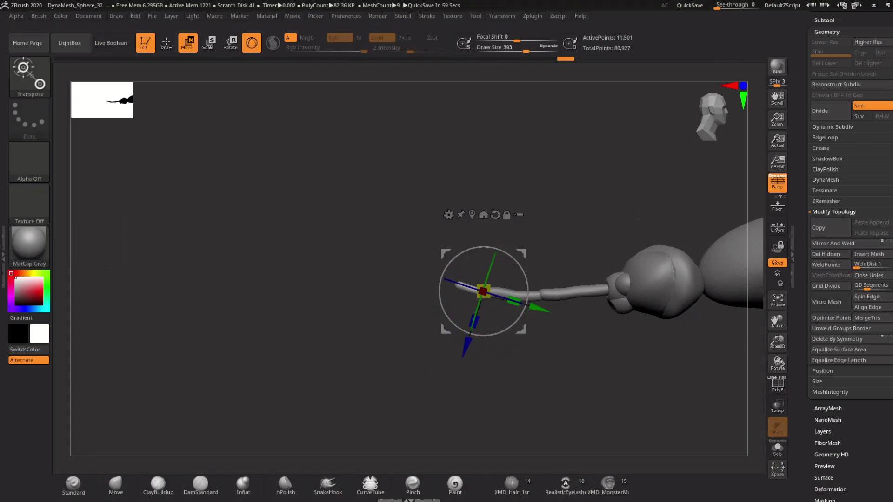
left_click(824, 20)
left_click(837, 173)
left_click(821, 402)
Step: MergeDown the snout pieces into the head, confirming each merge
left_click(828, 359)
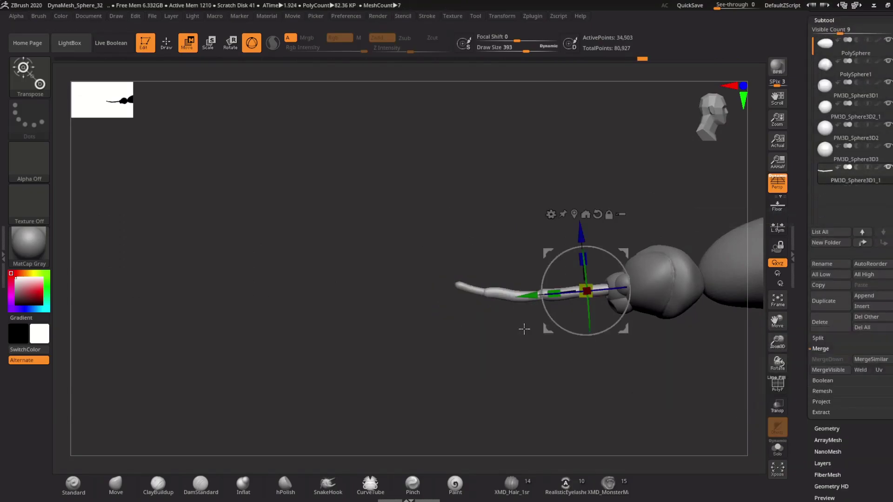
key("q")
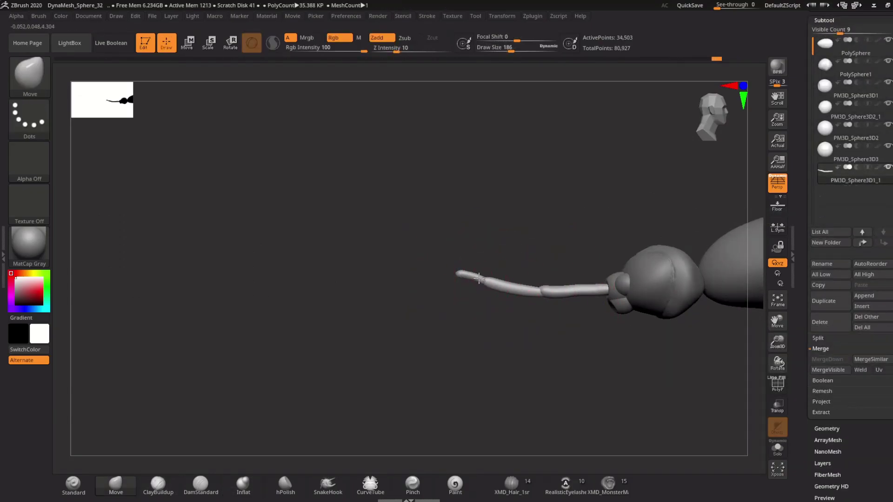
key("f")
mouse_move(463, 359)
right_mouse_down("alt")
mouse_move(389, 289)
mouse_move(385, 331)
mouse_move(404, 374)
right_mouse_up("alt")
left_click(398, 323, "alt")
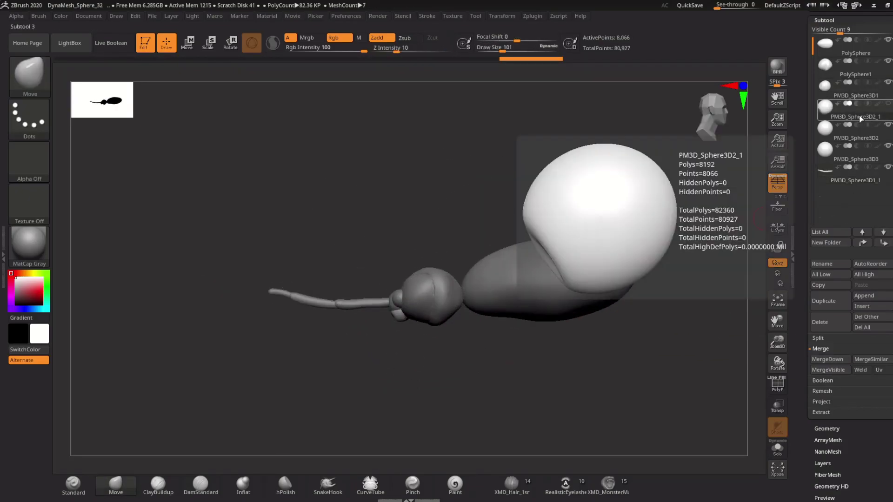
left_click(846, 359)
key("Return")
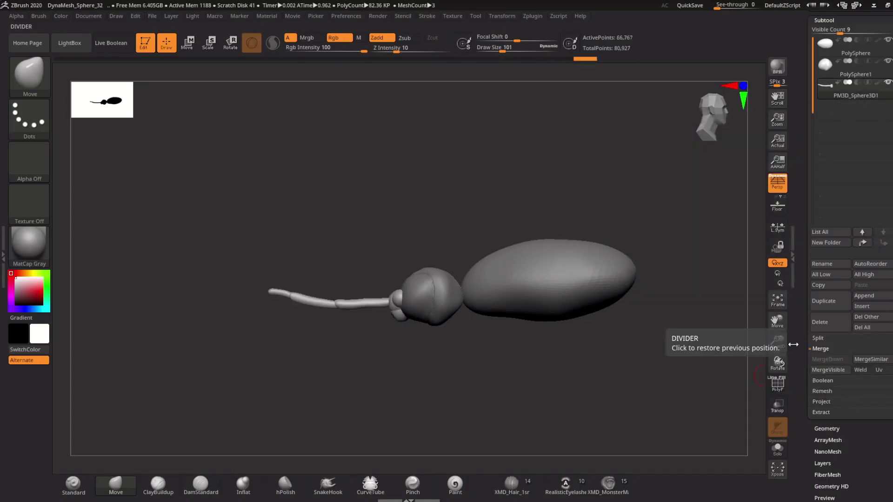
left_click(824, 359)
Step: Select the large body part and bring up the Append shape list
left_click_drag(510, 361, 451, 348)
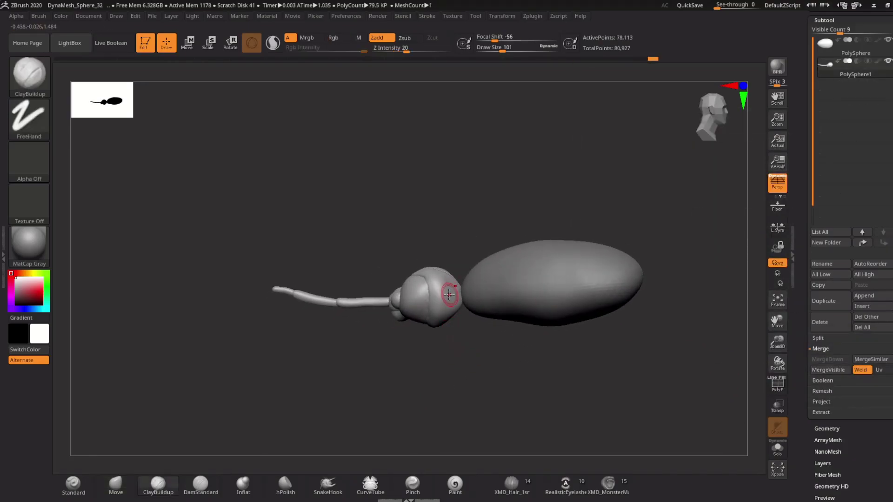
mouse_move(439, 274)
left_mouse_down()
mouse_move(521, 379)
mouse_move(446, 366)
left_mouse_up()
key("space")
left_click(558, 266, "alt")
left_click_drag(439, 275, 496, 327, "alt")
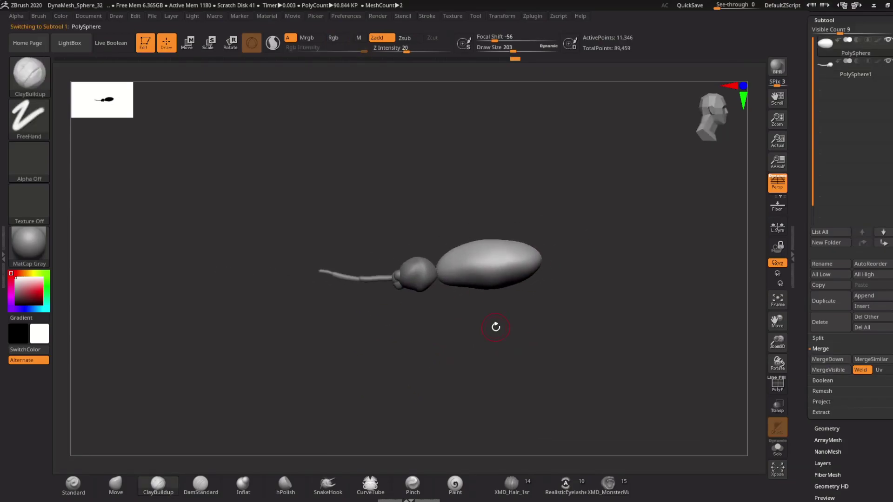
left_click(867, 298)
Step: Append a Cylinder3D, shrink it beside the snout and subdivide it with Ctrl+D
left_click(644, 309)
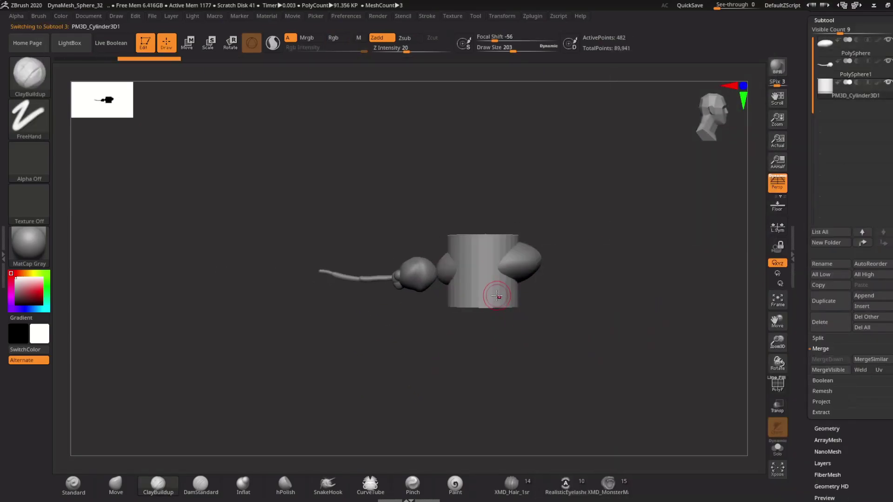
key("w")
left_click_drag(484, 268, 384, 307)
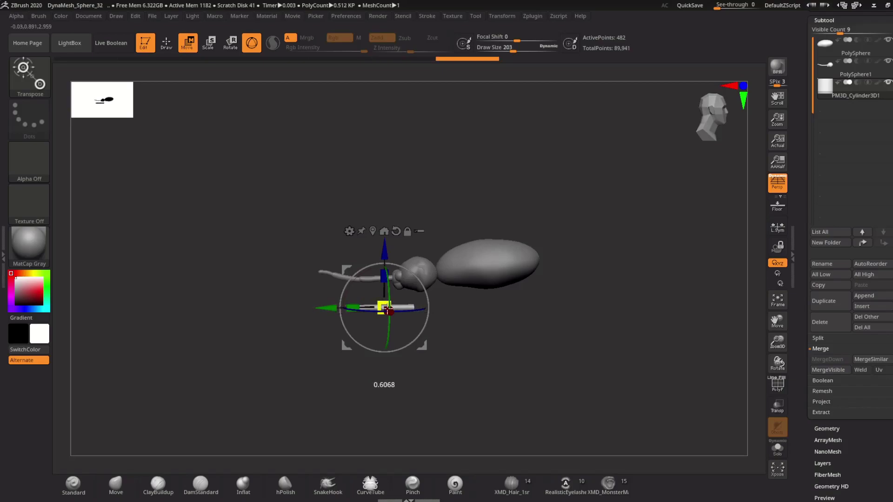
mouse_move(550, 385)
left_mouse_down("alt")
mouse_move(496, 296)
mouse_move(451, 293)
left_mouse_up("alt")
key("ctrl+d")
key("q")
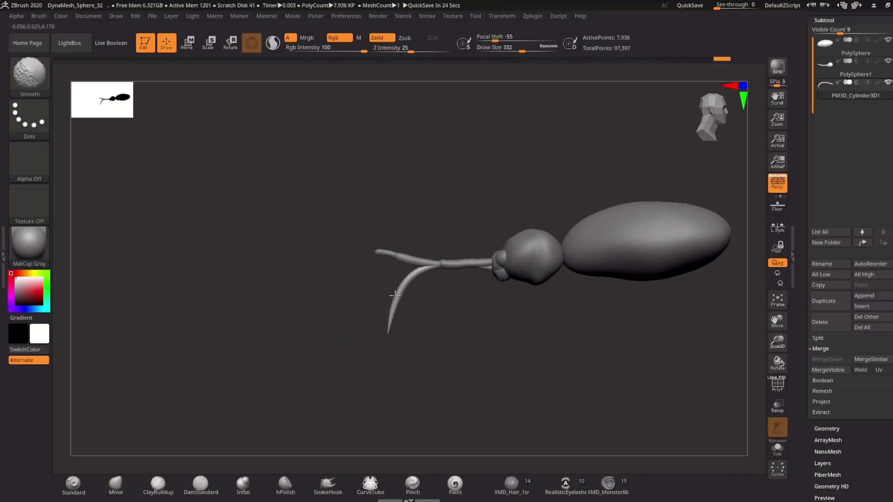
Step: Bend the tube down and left, then inflate it along its length
key("w")
left_click_drag(462, 319, 422, 347)
key("q")
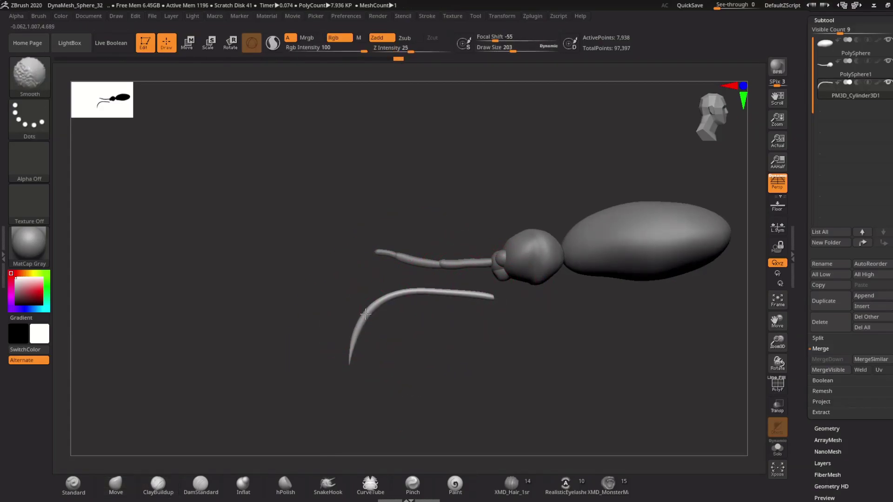
mouse_move(365, 314)
left_mouse_down()
mouse_move(368, 335)
mouse_move(403, 312)
mouse_move(417, 280)
left_mouse_up()
key("w")
key("q")
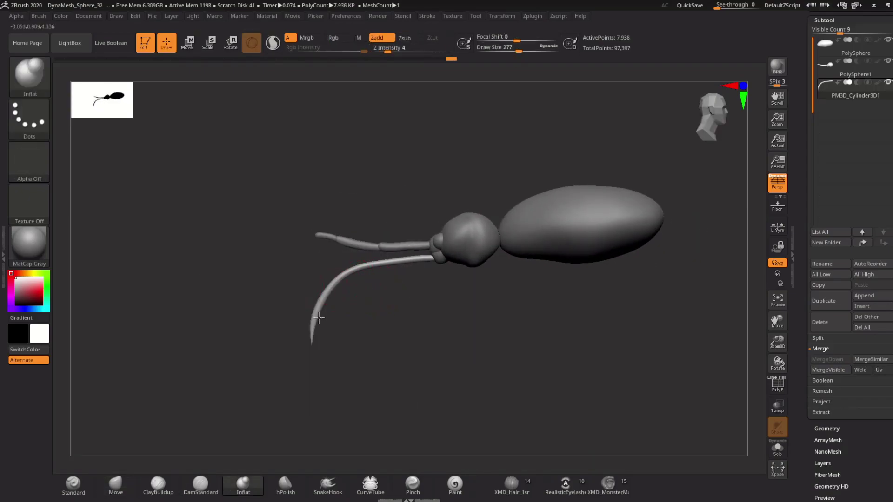
left_click_drag(363, 321, 320, 310)
mouse_move(328, 280)
left_mouse_down("shift")
mouse_move(353, 298)
mouse_move(414, 287)
mouse_move(441, 334)
mouse_move(411, 360)
mouse_move(450, 337)
mouse_move(461, 300)
left_mouse_up("shift")
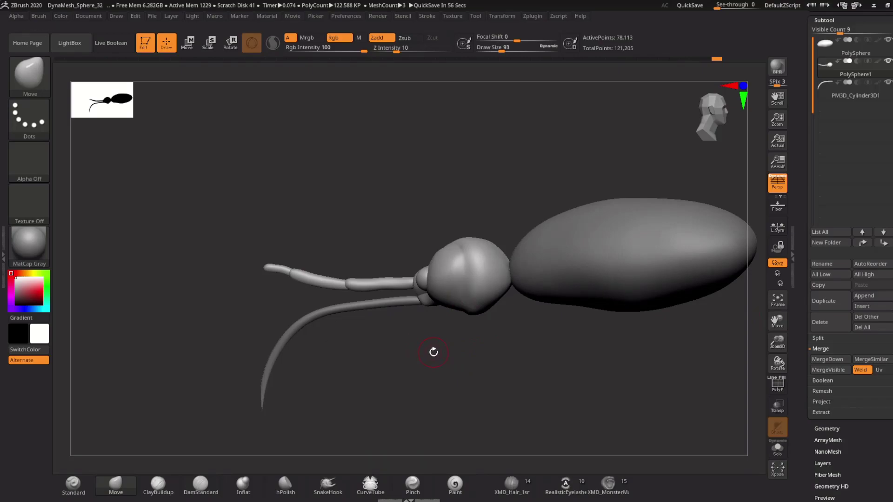
Step: Draw thin CurveTube antennae curving up from the head, resizing and smoothing them
left_click_drag(433, 352, 415, 301, "alt")
left_click_drag(474, 340, 479, 279, "alt")
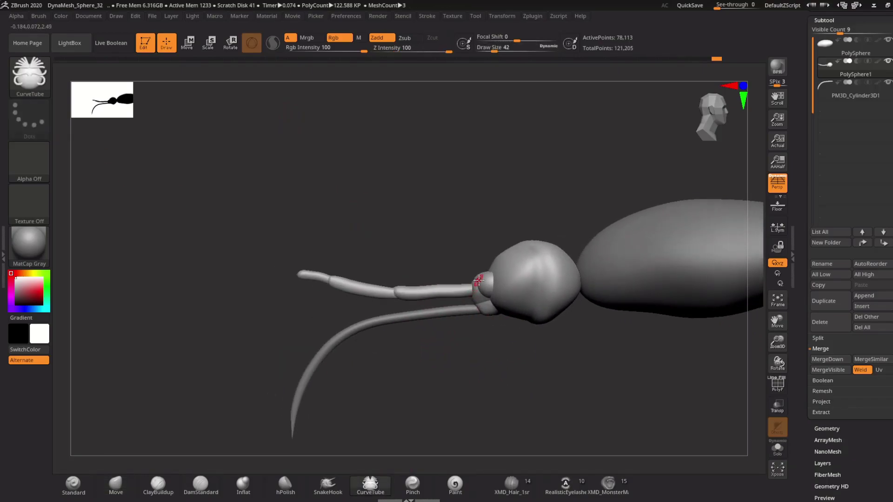
left_click_drag(381, 260, 358, 231)
key("s")
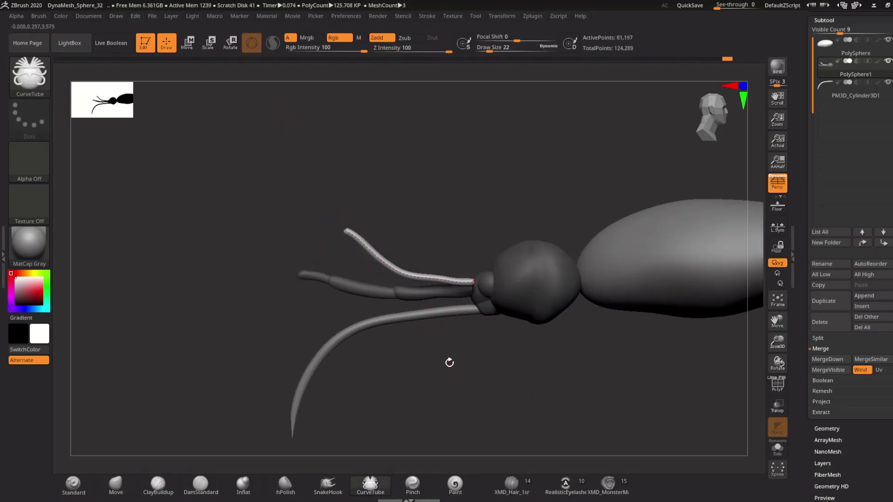
left_click_drag(488, 366, 480, 325)
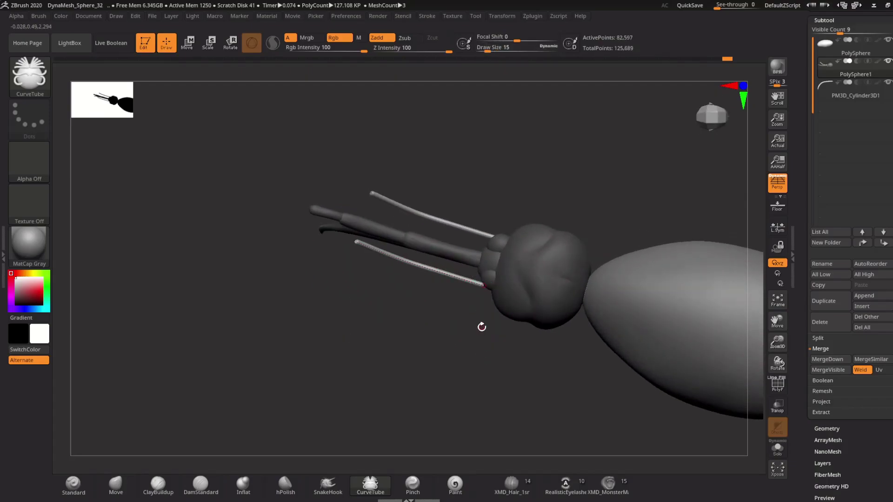
key("w")
key("q")
mouse_move(539, 301)
left_mouse_down()
mouse_move(466, 287)
mouse_move(452, 252)
left_mouse_up()
key("shift")
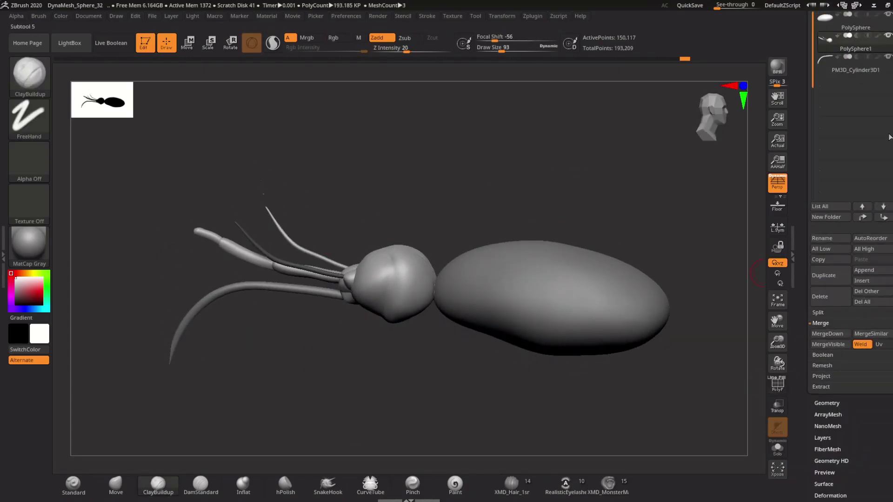
Step: Select the thin upper strand subtool and duplicate the first hairs along the antenna
left_click(818, 312)
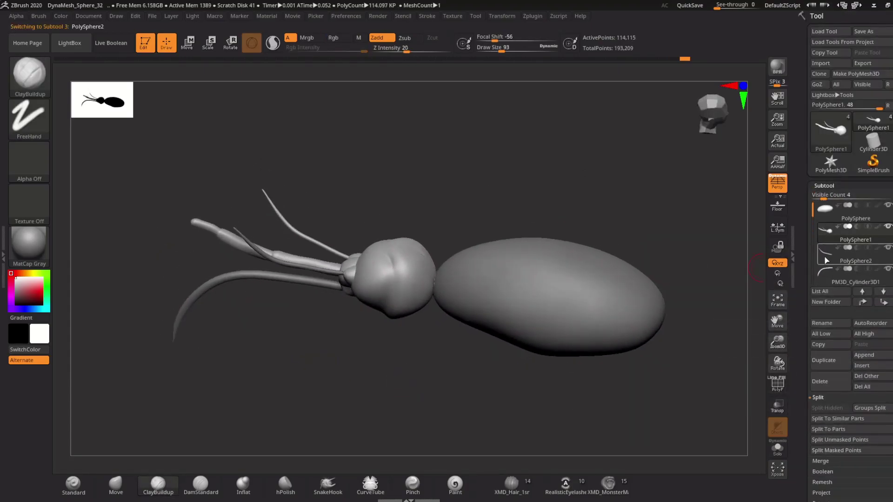
left_click(35, 81)
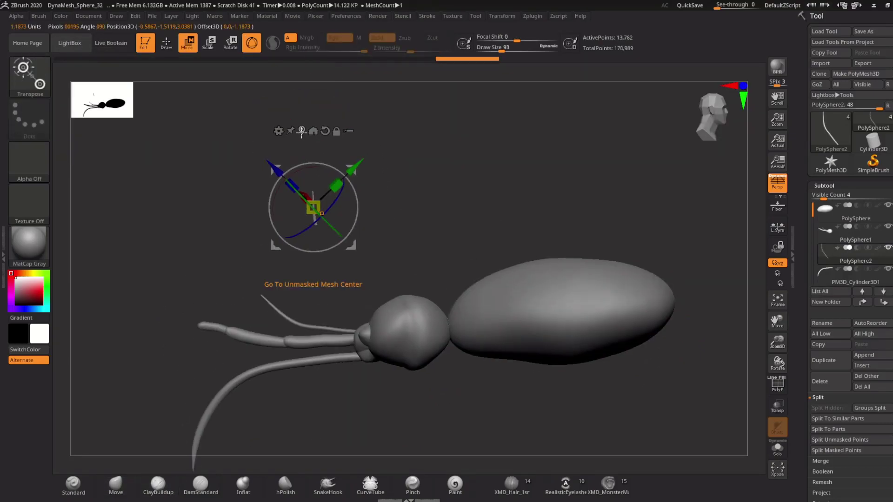
mouse_move(303, 101)
left_mouse_down()
mouse_move(337, 260)
mouse_move(238, 320)
mouse_move(372, 205)
mouse_move(456, 261)
mouse_move(549, 223)
mouse_move(475, 324)
mouse_move(309, 273)
mouse_move(404, 321)
mouse_move(450, 283)
left_mouse_up()
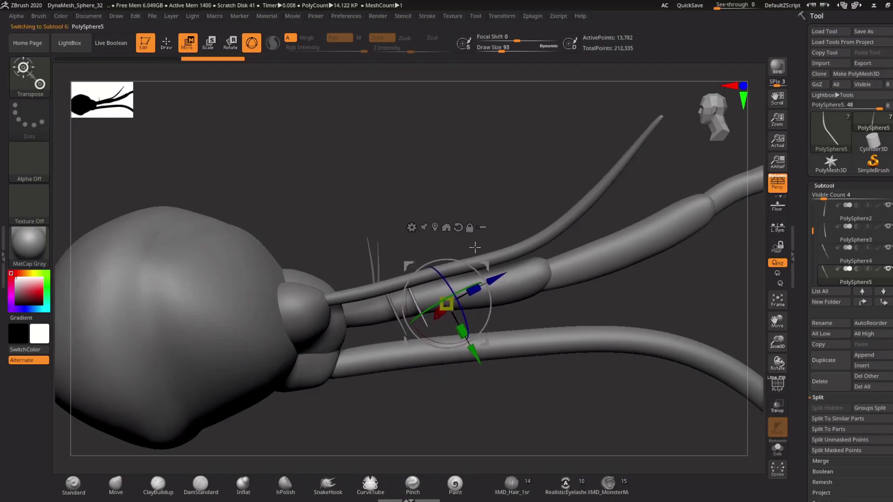
mouse_move(474, 247)
left_mouse_down()
mouse_move(461, 326)
mouse_move(441, 297)
mouse_move(418, 321)
mouse_move(449, 231)
mouse_move(430, 325)
mouse_move(425, 261)
mouse_move(444, 241)
mouse_move(427, 297)
mouse_move(379, 194)
mouse_move(460, 257)
left_mouse_up()
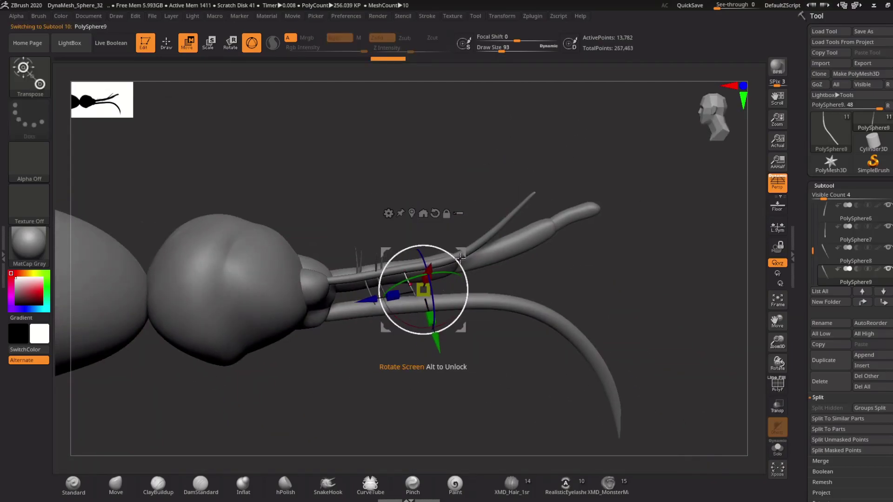
left_click_drag(458, 199, 480, 270)
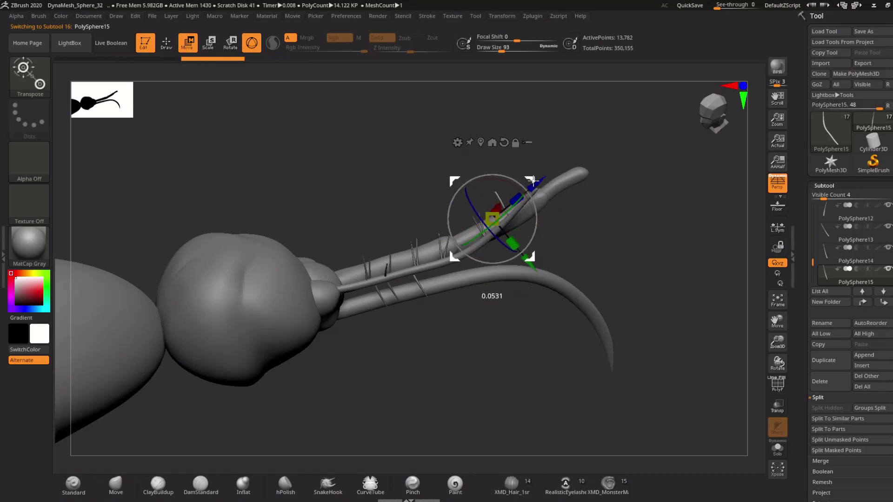
mouse_move(477, 243)
left_mouse_down()
mouse_move(425, 140)
mouse_move(535, 257)
mouse_move(414, 204)
mouse_move(469, 286)
left_mouse_up()
Step: Add more duplicated hair strands at varied angles until the upper antenna is lined with bristles
left_click(419, 225, "alt")
left_click(468, 286, "alt")
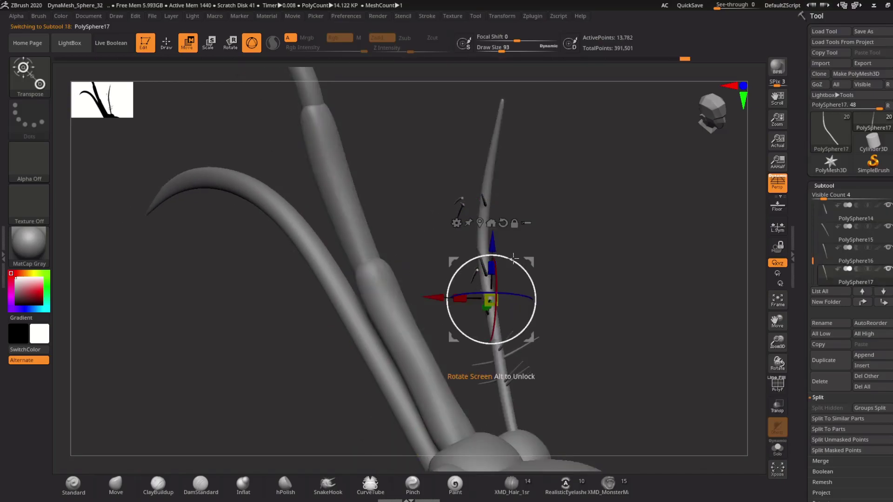
left_click_drag(513, 258, 536, 229)
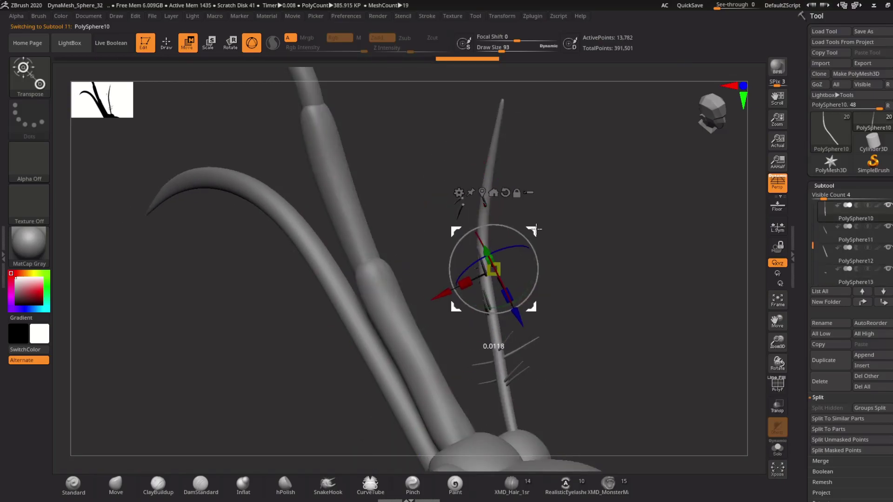
left_click(456, 207, "alt")
mouse_move(465, 219)
left_mouse_down()
mouse_move(513, 303)
mouse_move(504, 193)
left_mouse_up()
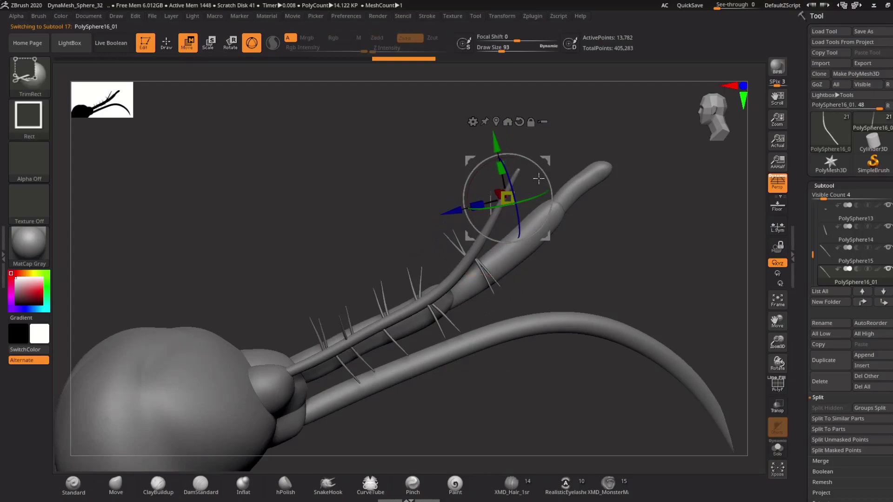
mouse_move(534, 232)
left_mouse_down()
mouse_move(487, 204)
mouse_move(465, 140)
left_mouse_up()
mouse_move(506, 194)
left_mouse_down("ctrl")
mouse_move(495, 226)
mouse_move(651, 279)
left_mouse_up("ctrl")
left_click_drag(813, 258, 814, 373)
Step: From the top subtool, MergeDown four times, confirming each prompt, until MeshCount reaches 1
left_click(832, 214)
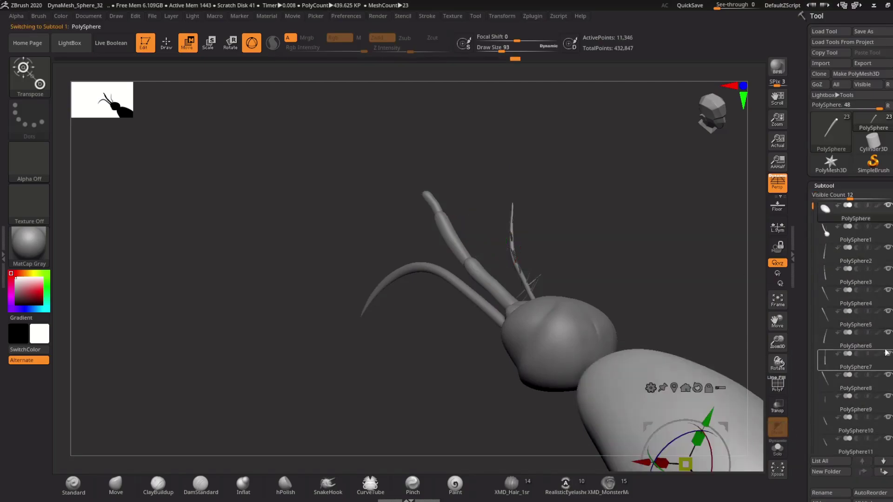
scroll(850, 279, "down", 10)
left_click(820, 254)
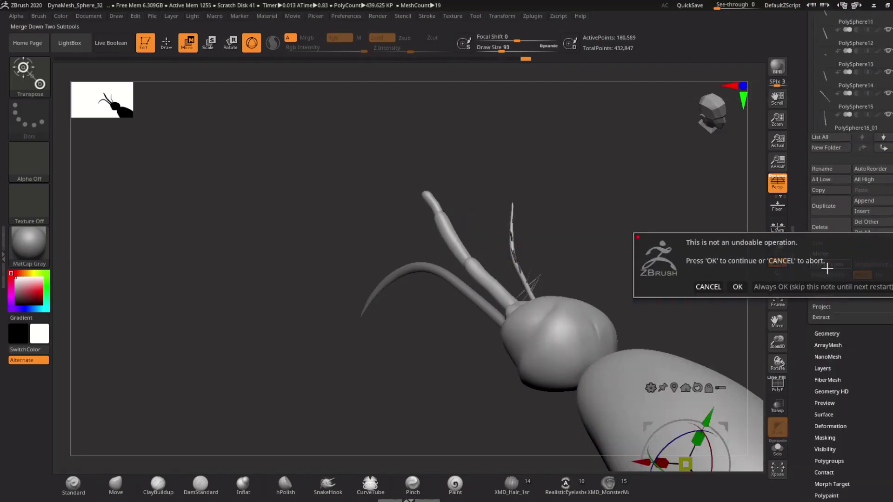
key("Return")
left_click(823, 268)
key("Return")
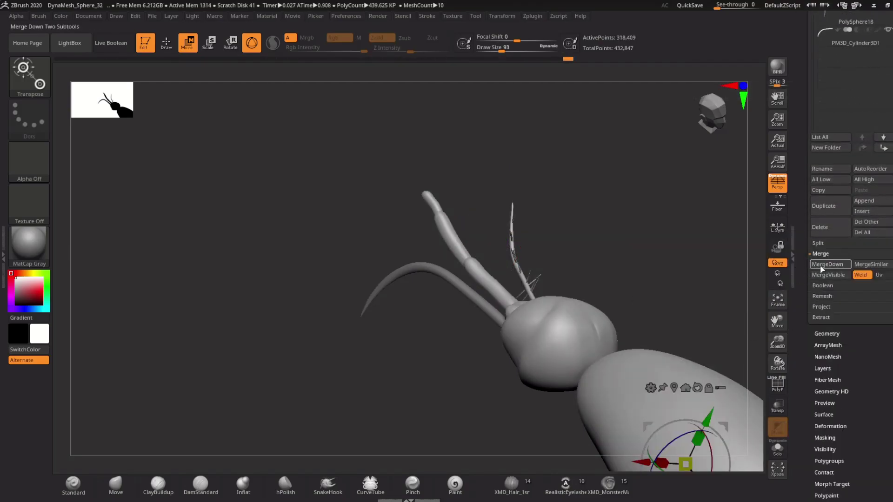
left_click(825, 442)
key("Return")
left_click(813, 341)
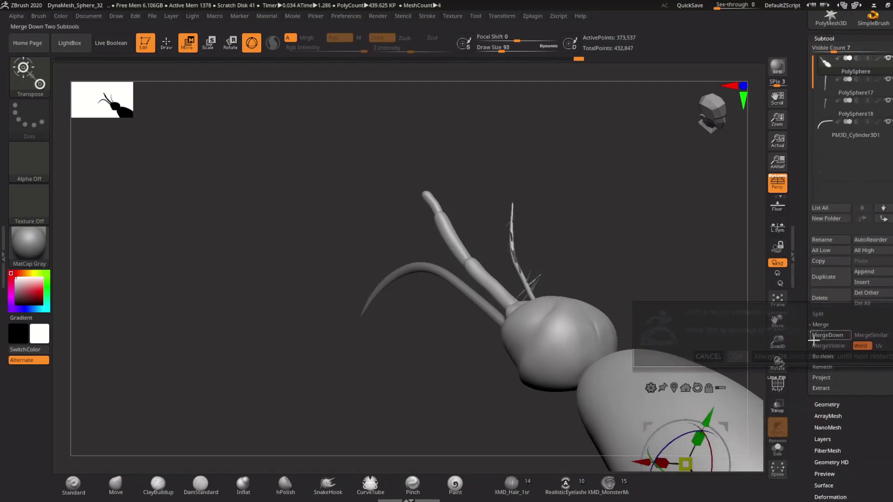
key("Return")
mouse_move(758, 367)
left_mouse_down()
mouse_move(682, 259)
mouse_move(531, 355)
mouse_move(634, 237)
mouse_move(510, 347)
mouse_move(647, 250)
mouse_move(677, 319)
mouse_move(558, 385)
mouse_move(365, 270)
mouse_move(388, 338)
left_mouse_up()
Step: Select the Move brush (BMV) and frame the whole insect in view
key("q")
key("b")
key("m")
key("v")
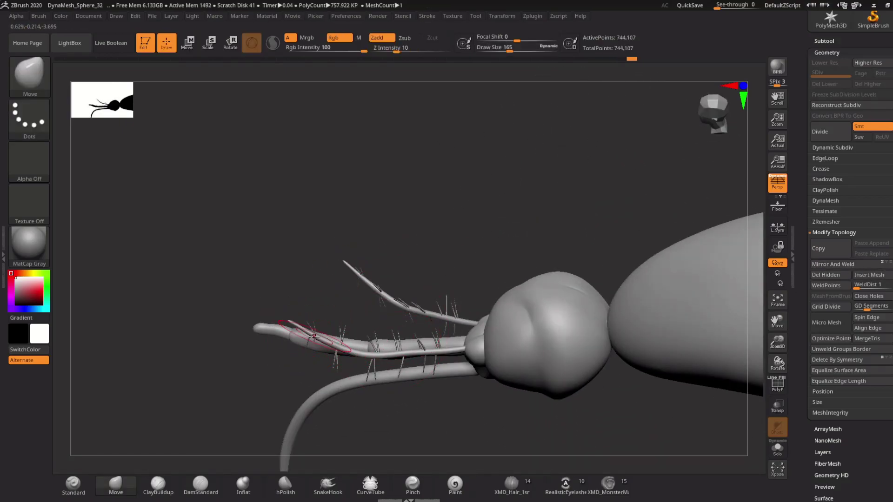
mouse_move(377, 285)
left_mouse_down()
mouse_move(451, 215)
mouse_move(371, 262)
mouse_move(333, 328)
mouse_move(464, 319)
mouse_move(342, 285)
left_mouse_up()
key("f")
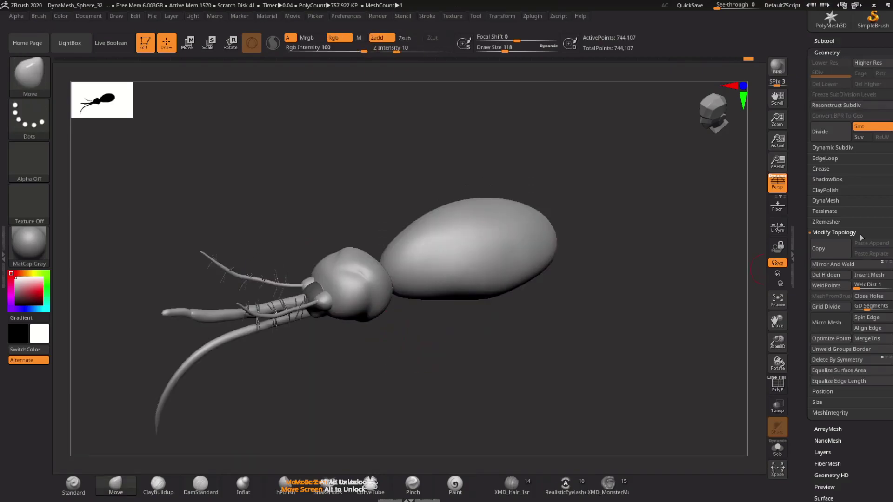
scroll(818, 289, "down", 1)
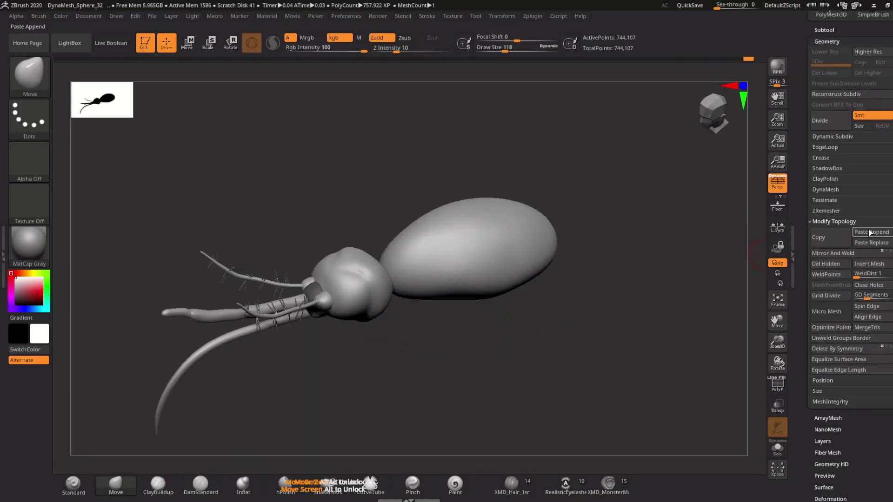
Step: Paste Append the mesh, mask the body, and rotate the head and antennae downward with the gizmo
left_click(870, 233)
key("w")
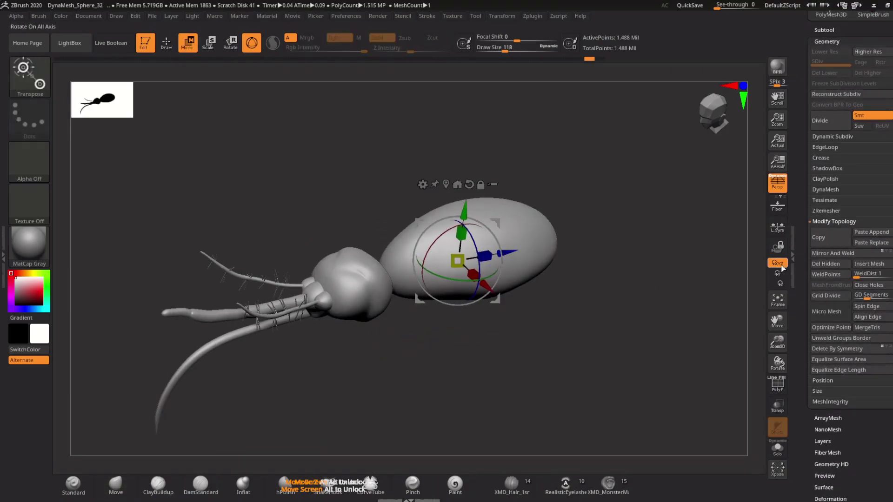
left_click_drag(514, 249, 303, 288, "ctrl")
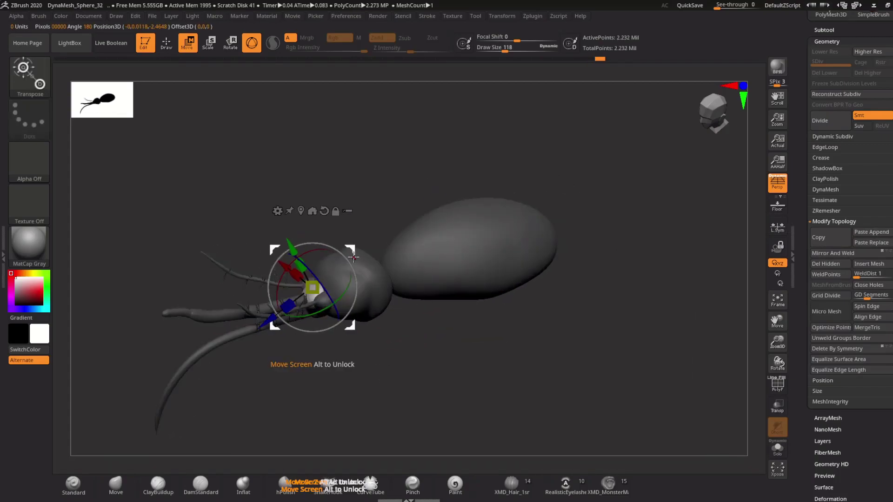
left_click_drag(465, 372, 459, 340)
mouse_move(396, 227)
left_mouse_down()
mouse_move(424, 238)
mouse_move(506, 311)
mouse_move(451, 291)
mouse_move(356, 380)
mouse_move(452, 269)
left_mouse_up()
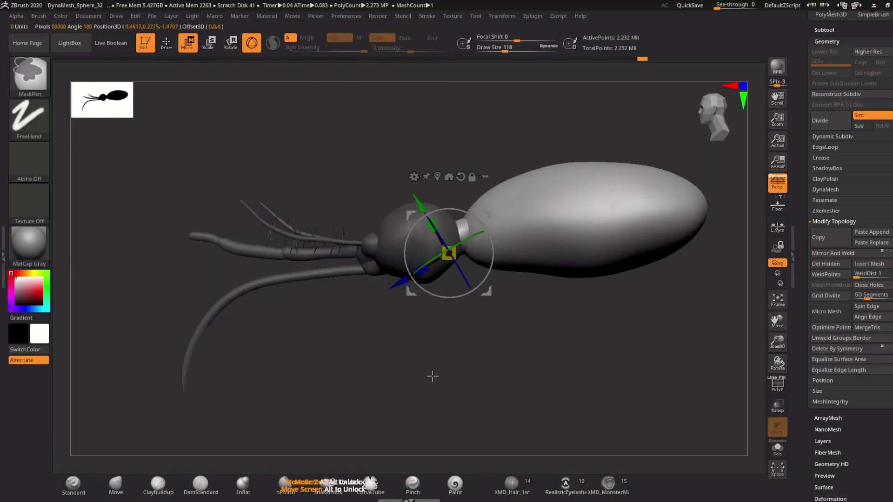
left_click(432, 372, "ctrl")
left_click_drag(447, 211, 458, 222)
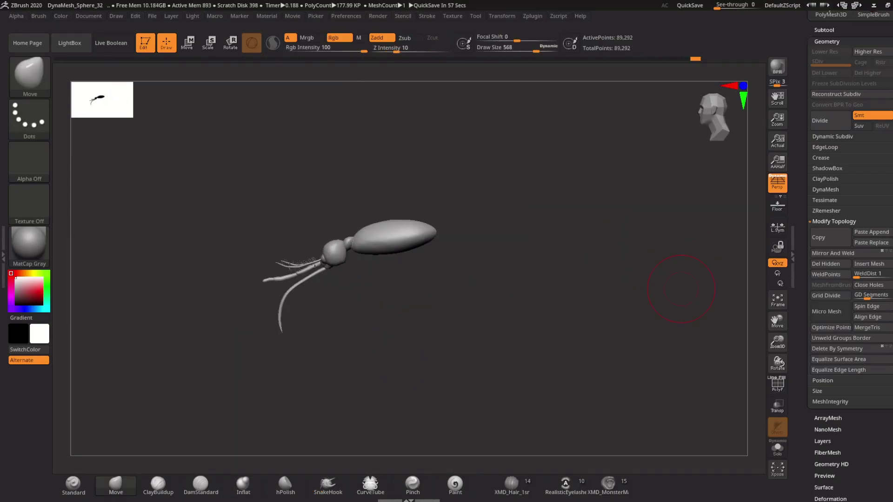
Step: Append a PolySphere and stretch it into an ellipsoid positioned and tilted behind the body
left_click(864, 262)
left_click(690, 300)
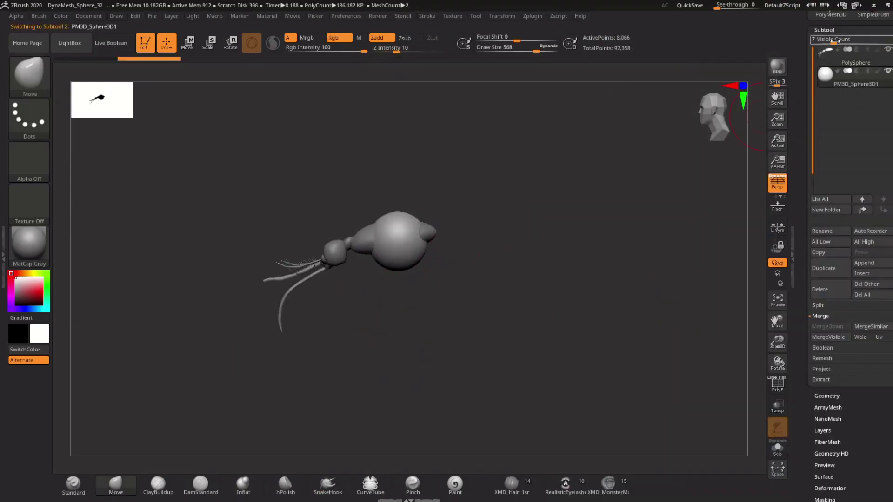
left_click_drag(833, 41, 827, 41)
key("w")
left_click_drag(338, 240, 321, 241)
left_click_drag(398, 240, 465, 241)
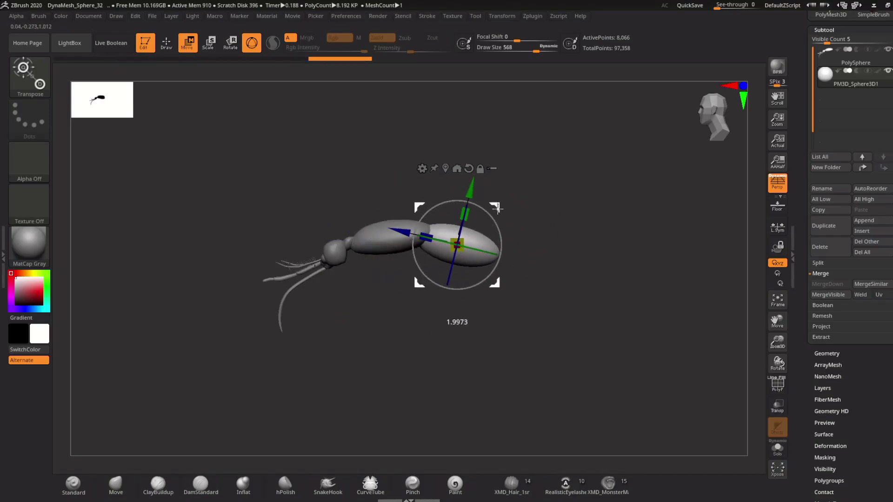
left_click_drag(507, 214, 519, 214)
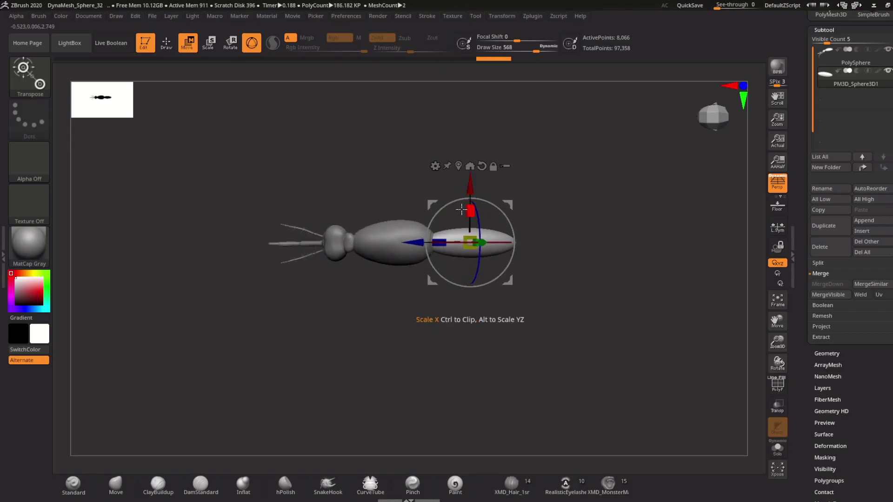
Step: Bend the tail into a curve from a side view and MergeDown it into the mosquito
key("q")
mouse_move(478, 256)
left_mouse_down()
mouse_move(572, 186)
mouse_move(496, 201)
left_mouse_up()
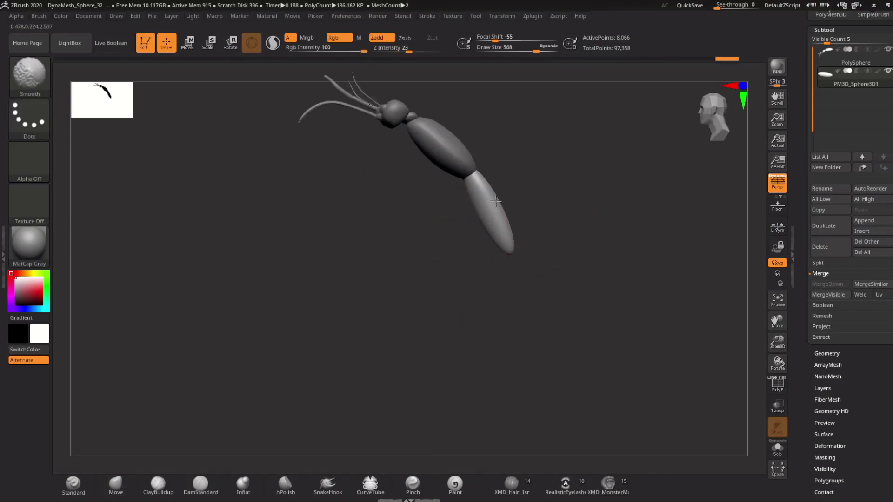
mouse_move(513, 260)
left_mouse_down()
mouse_move(508, 201)
mouse_move(492, 233)
mouse_move(471, 173)
left_mouse_up()
mouse_move(482, 226)
left_mouse_down()
mouse_move(425, 239)
mouse_move(545, 276)
left_mouse_up()
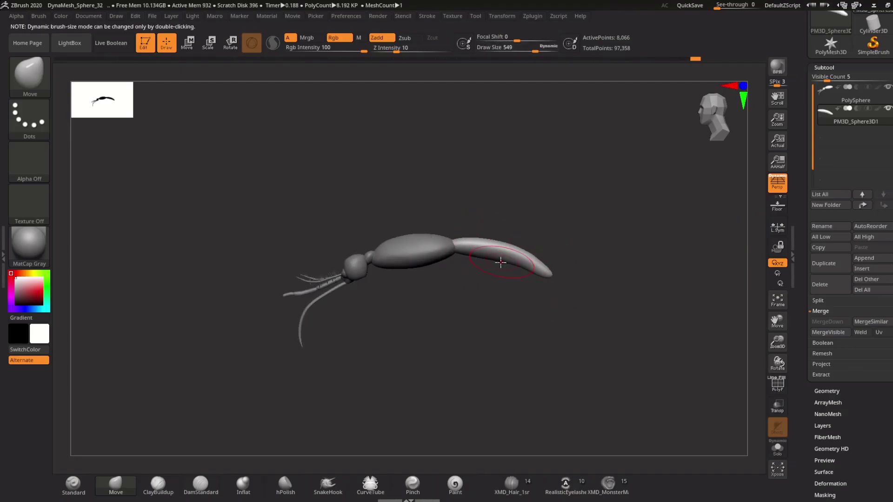
mouse_move(529, 257)
left_mouse_down("shift")
mouse_move(476, 349)
mouse_move(460, 226)
left_mouse_up("shift")
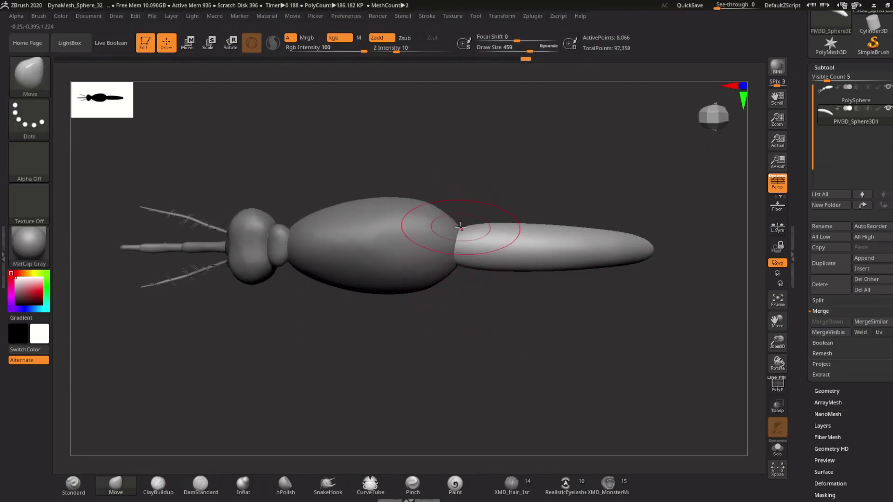
mouse_move(459, 268)
left_mouse_down()
mouse_move(544, 299)
mouse_move(439, 245)
left_mouse_up()
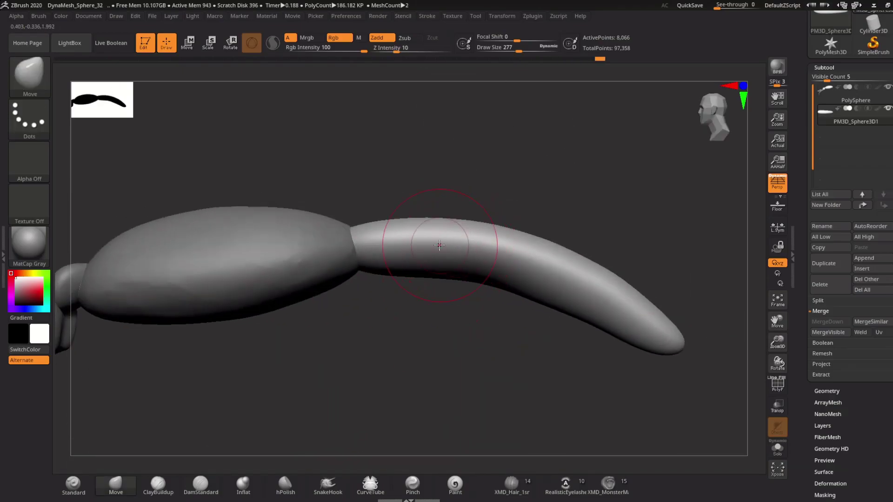
left_click(829, 332)
mouse_move(405, 323)
left_mouse_down()
mouse_move(392, 341)
mouse_move(321, 382)
mouse_move(353, 325)
mouse_move(398, 279)
mouse_move(418, 293)
left_mouse_up()
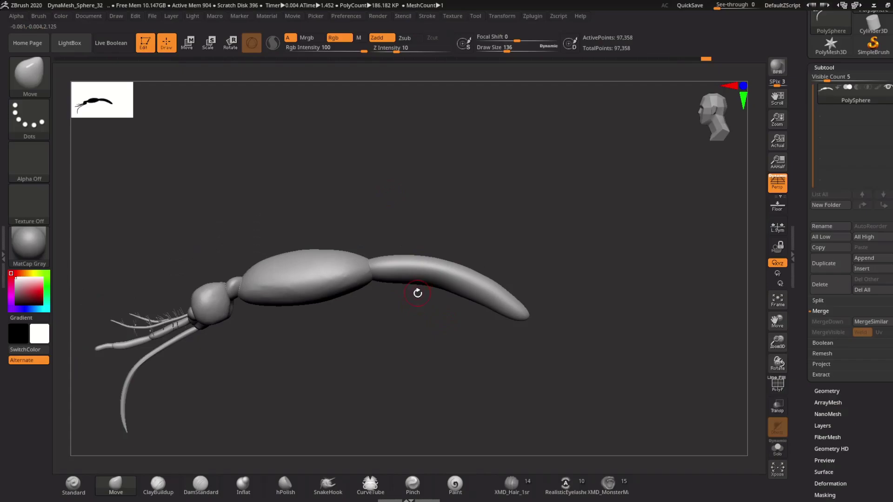
Step: Select the DamStandard brush (BDS) and step back three undos
key("b")
key("d")
key("s")
key("s")
key("ctrl+z")
key("ctrl+z")
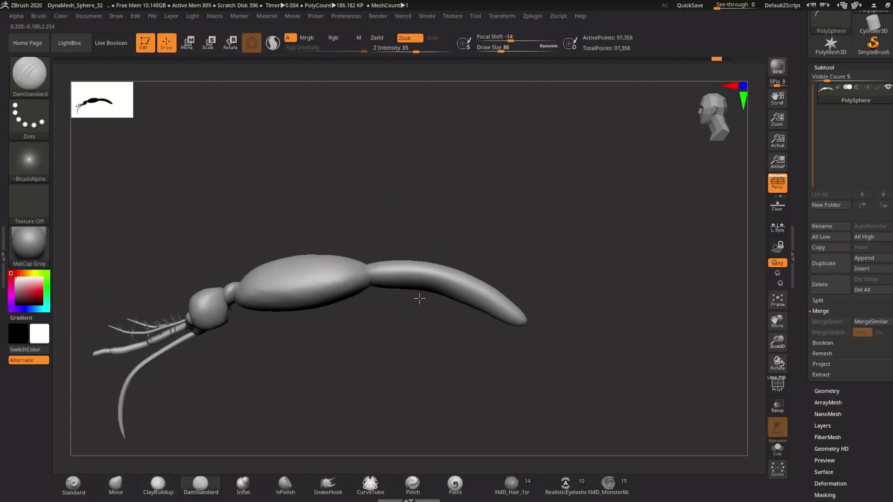
key("ctrl+z")
key("ctrl+z")
key("ctrl+z")
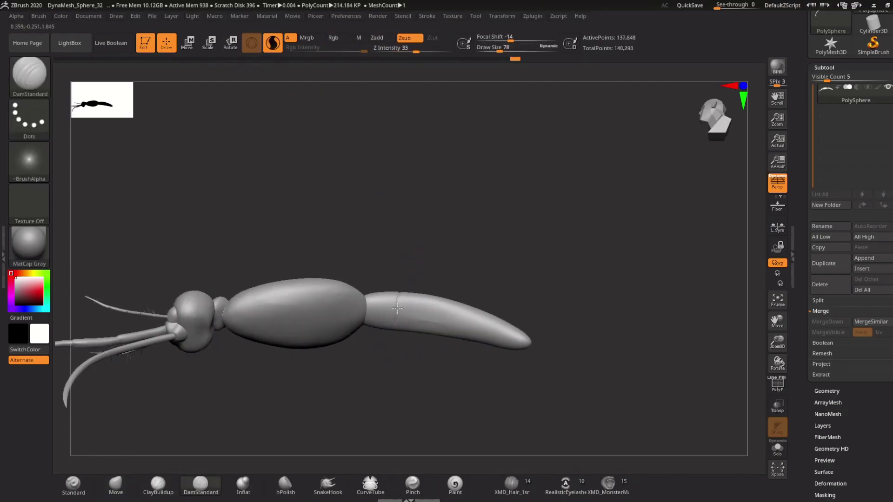
key("ctrl+z")
key("ctrl+z")
key("ctrl+z")
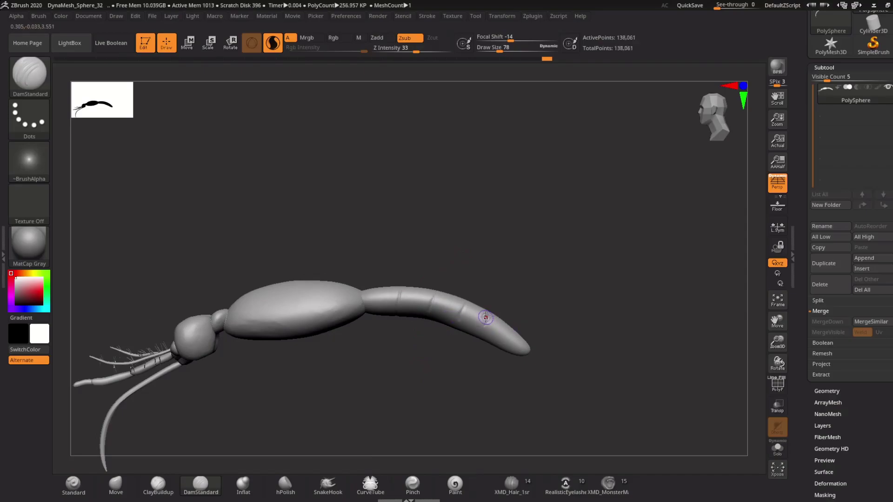
Step: Redo the ring-groove strokes carved around the tail segments
key("ctrl+shift+z")
key("ctrl+shift+z")
key("ctrl+shift+z")
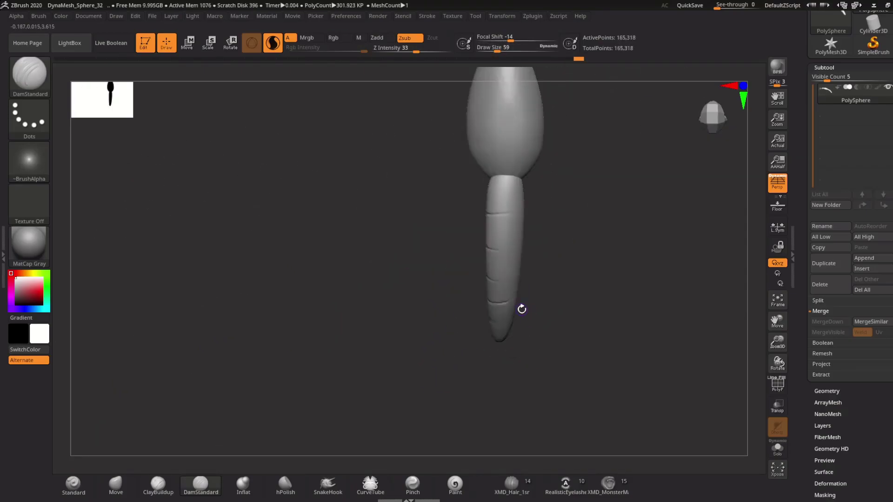
key("ctrl+shift+z")
key("ctrl+shift+z")
key("ctrl+shift+z")
key("ctrl+shift+z")
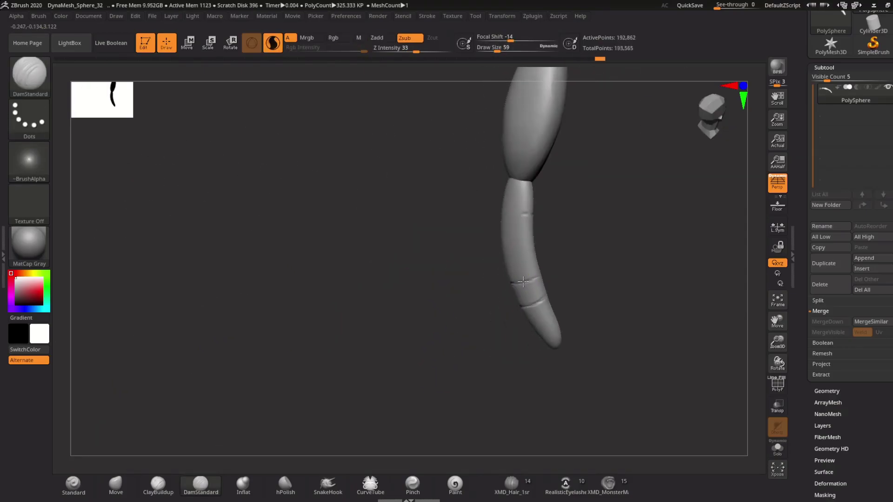
key("ctrl+shift+z")
key("ctrl+shift+z")
key("ctrl+shift+z")
key("ctrl+shift+z")
key("ctrl+shift+z")
key("ctrl+shift+z")
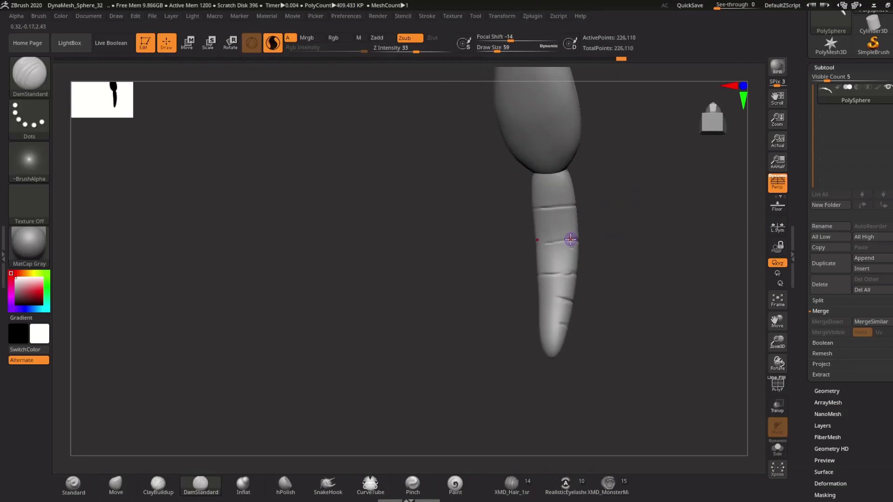
key("ctrl+shift+z")
key("ctrl+shift+z")
key("ctrl+shift+z")
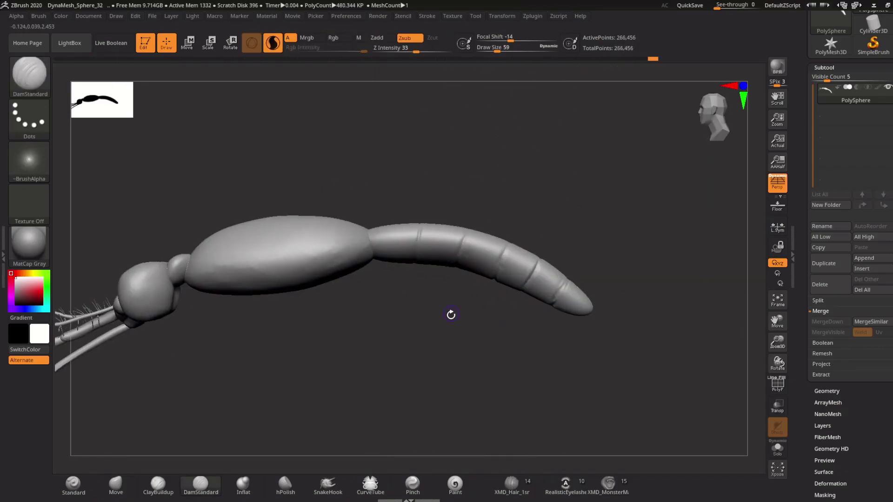
key("ctrl+shift+z")
key("ctrl+shift+z")
key("ctrl+shift+z")
key("ctrl+shift+z")
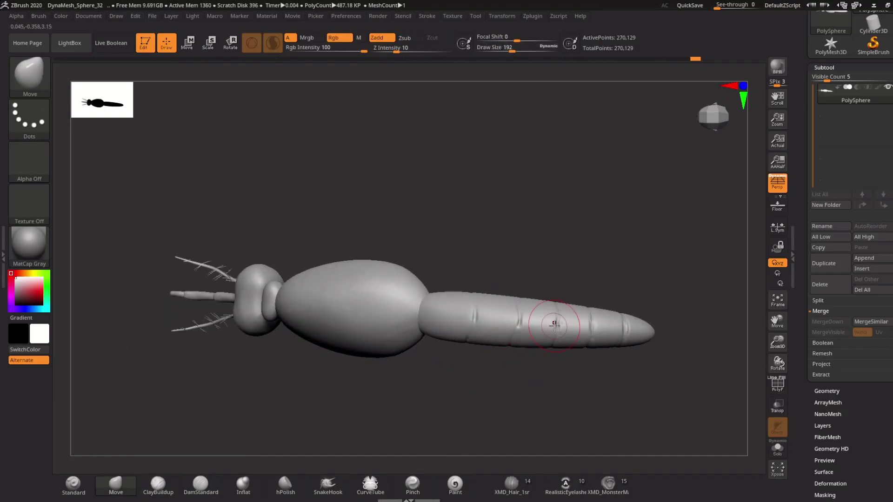
key("ctrl+shift+z")
key("ctrl+shift+z")
key("ctrl+shift+z")
key("ctrl+shift+z")
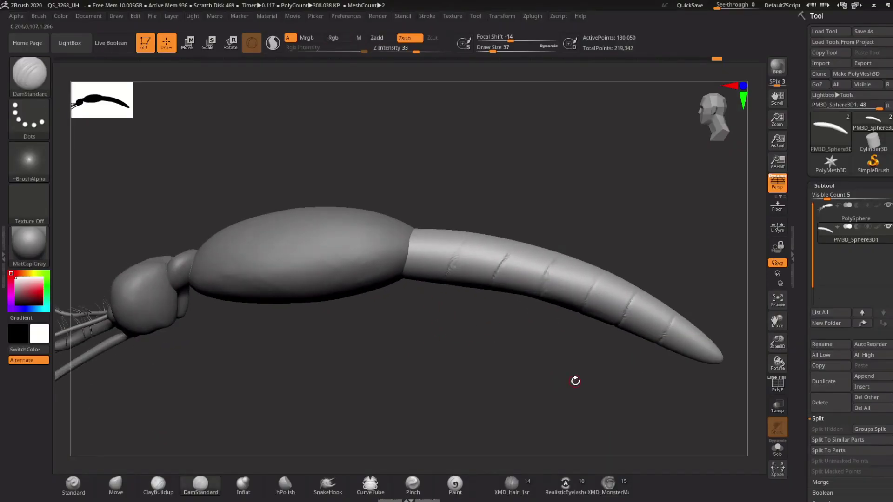
Step: Redo forward to the masked collar band where the tail meets the body
key("ctrl+shift+z")
key("ctrl+shift+z")
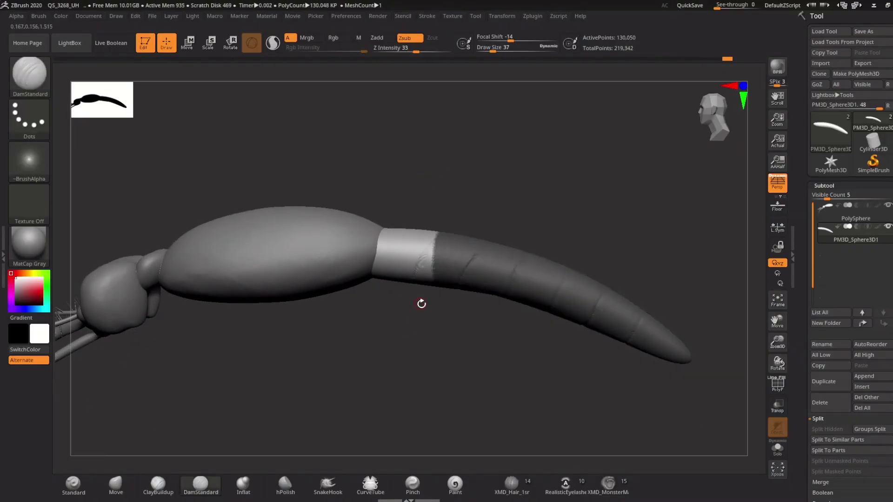
key("ctrl+shift+z")
key("ctrl+shift+z")
key("ctrl+shift+z")
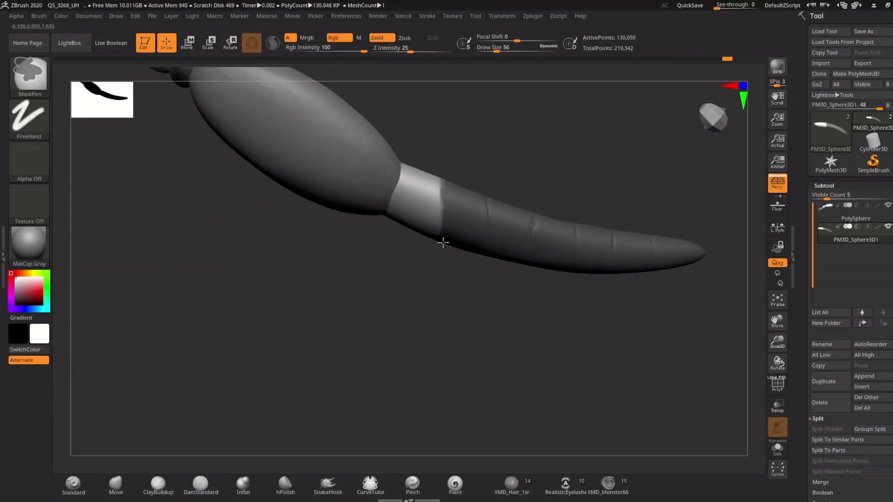
key("ctrl+shift+z")
key("ctrl+shift+z")
key("ctrl+shift+z")
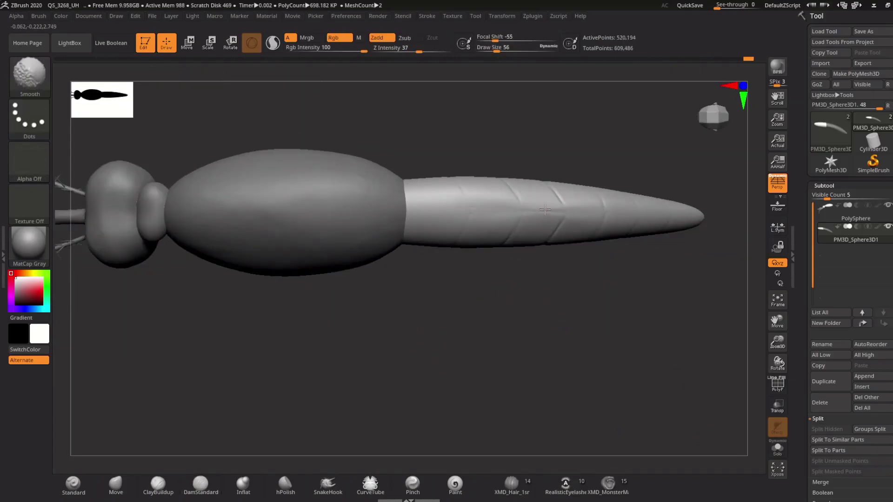
key("ctrl+shift+z")
key("ctrl+shift+z")
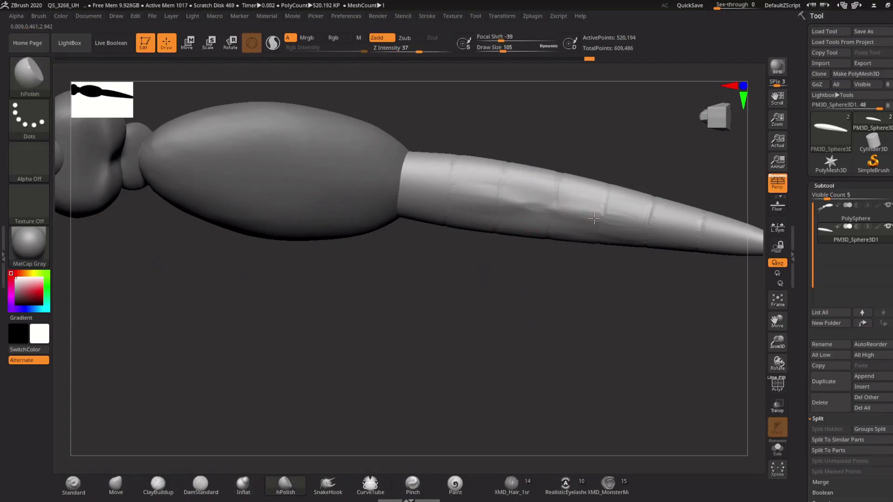
key("ctrl+shift+z")
key("ctrl+shift+z")
key("ctrl+shift+z")
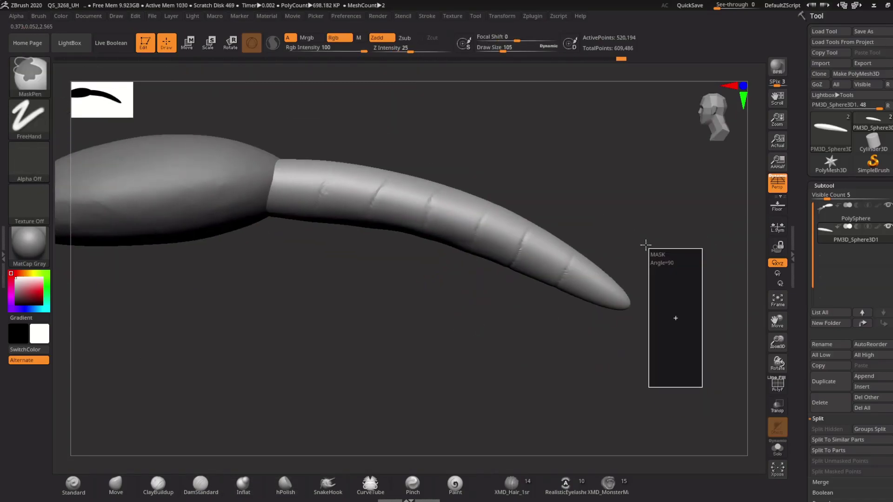
key("ctrl+shift+z")
key("ctrl+shift+z")
key("ctrl+shift+z")
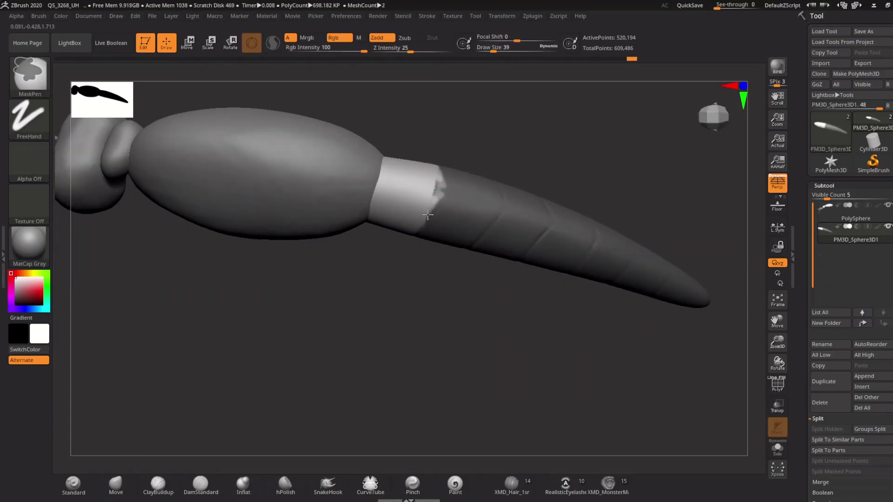
key("ctrl+shift+z")
key("ctrl+shift+z")
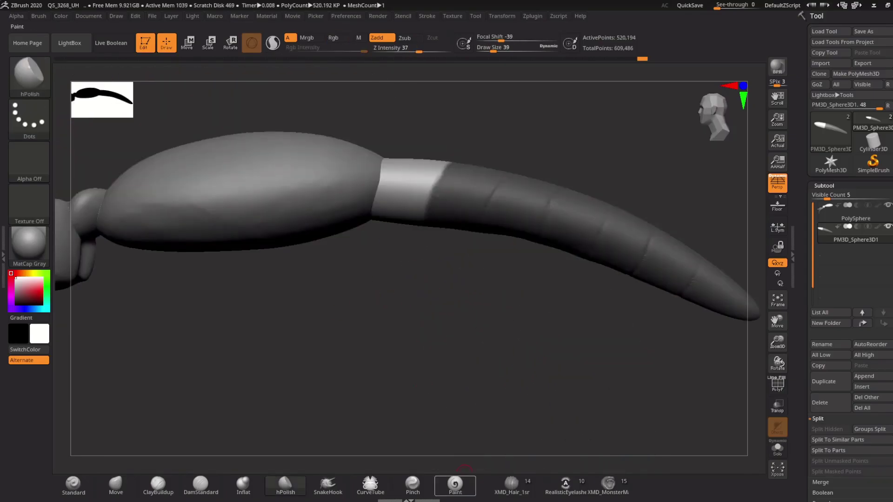
key("ctrl+shift+z")
key("ctrl+shift+z")
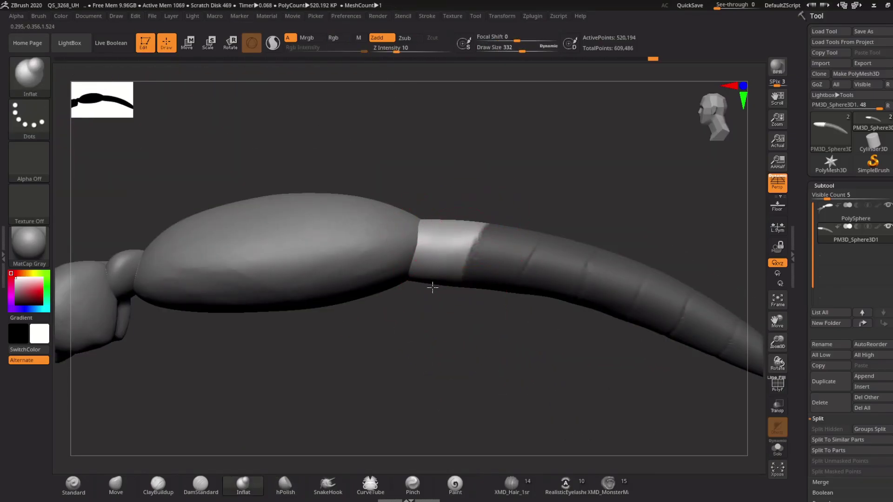
key("ctrl+shift+z")
key("ctrl+shift+z")
key("ctrl+shift+z")
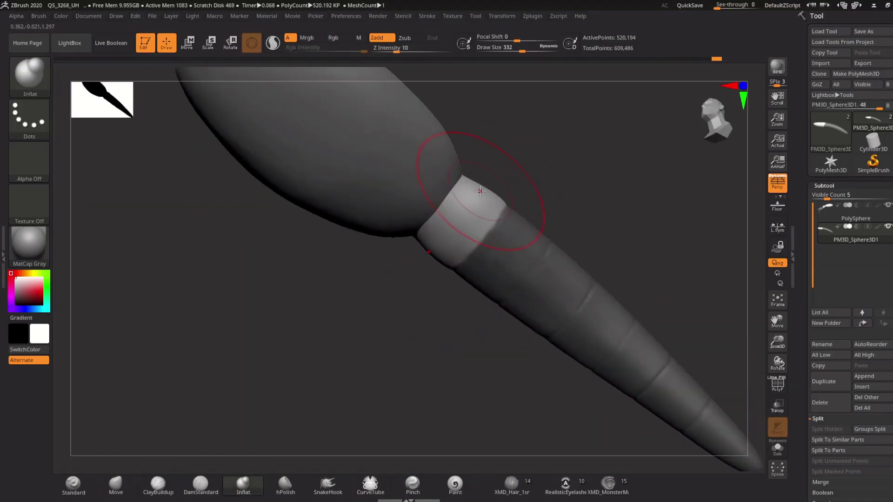
key("ctrl+shift+z")
key("ctrl+shift+z")
key("ctrl+shift+z")
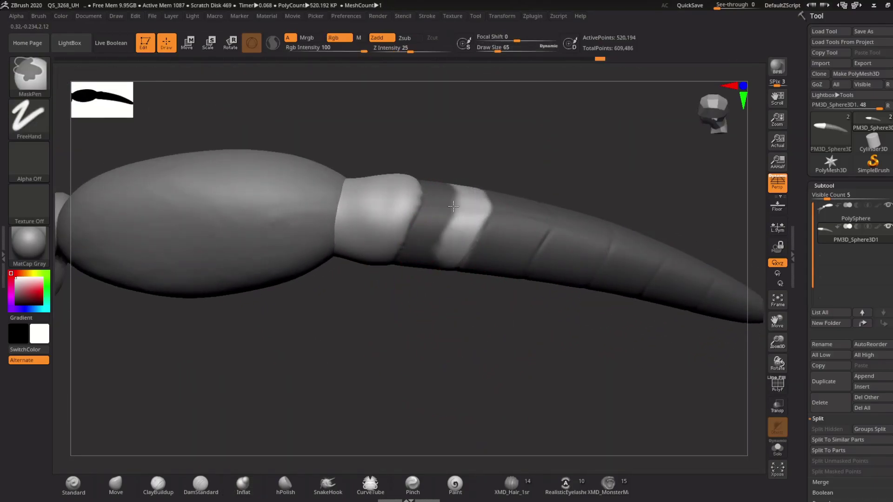
key("ctrl+shift+z")
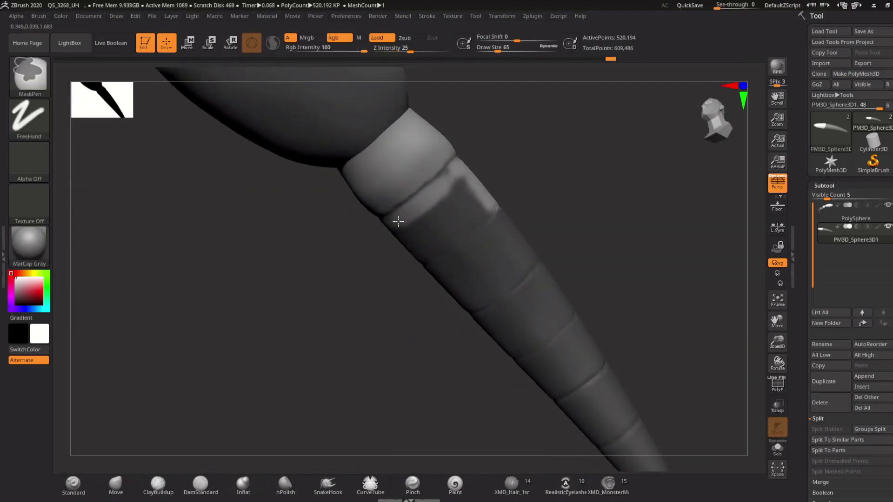
key("ctrl+shift+z")
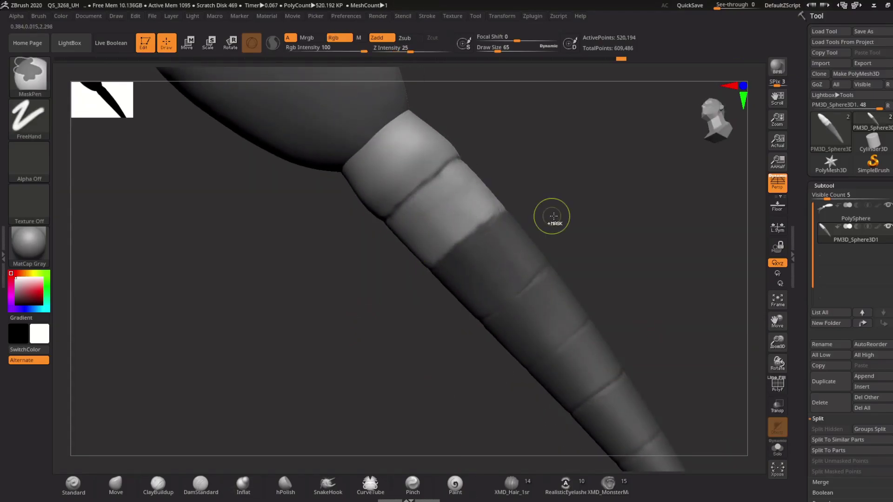
key("ctrl+shift+z")
Step: Inflate the first abdomen segments with the Inflat brush, resizing it, to deepen the creases
key("s")
key("ctrl+shift+z")
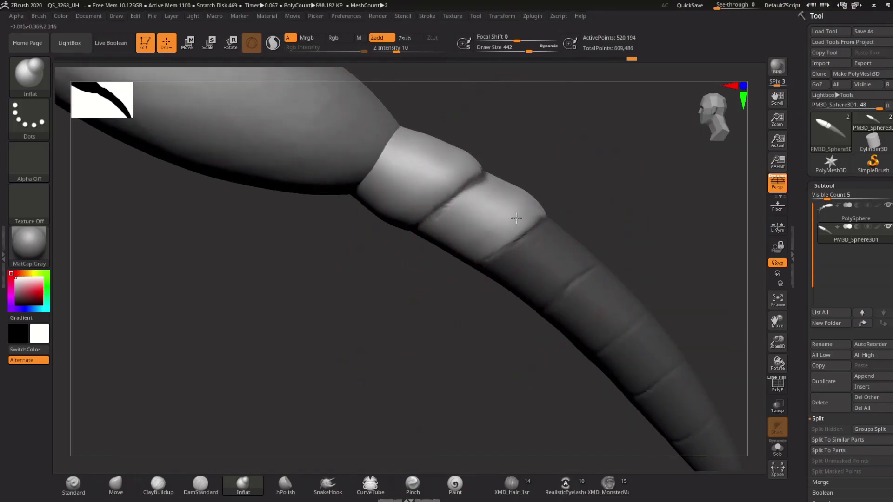
key("ctrl+shift+z")
key("ctrl+shift+z")
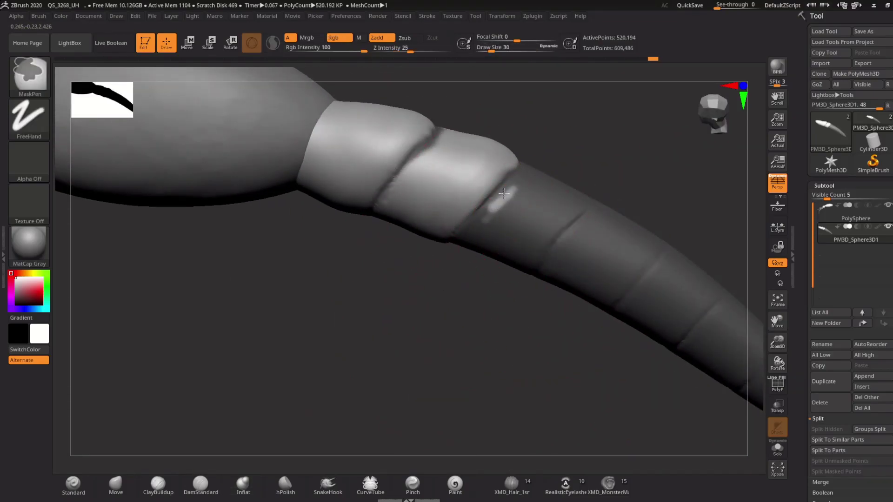
key("ctrl+shift+z")
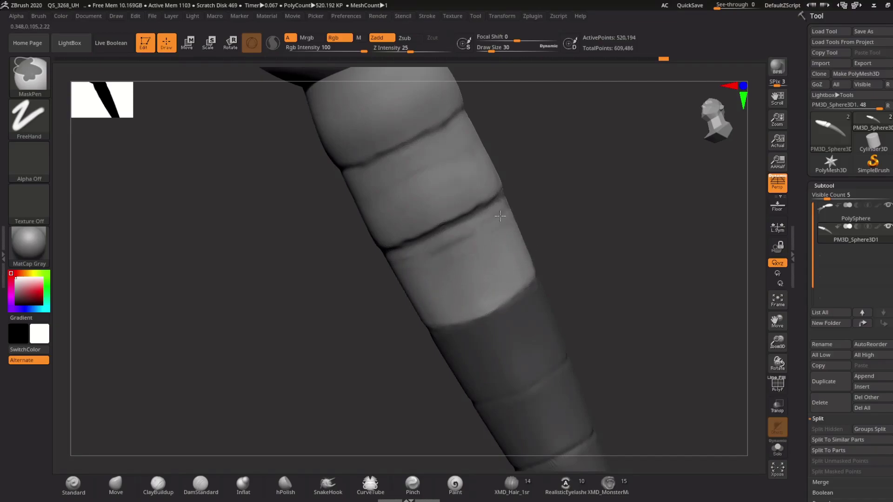
key("ctrl+shift+z")
key("ctrl+shift+z")
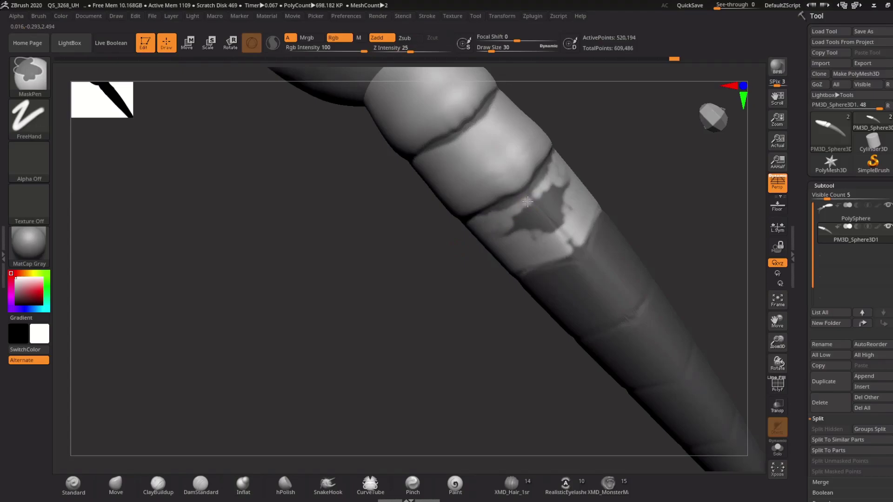
key("ctrl+shift+z")
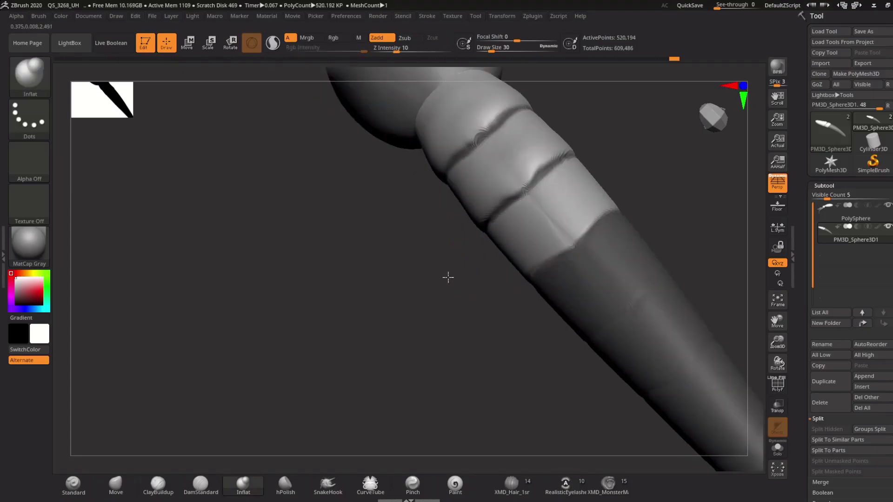
key("s")
key("ctrl+shift+z")
key("ctrl+shift+z")
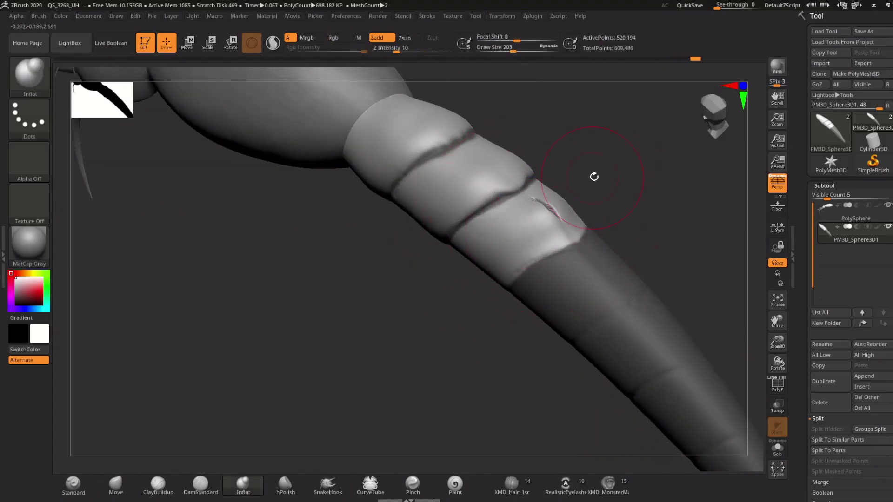
key("ctrl+shift+z")
key("ctrl+shift+z")
Step: Smooth away the stray abdomen crease, then clear the mask across the tail segment
key("space")
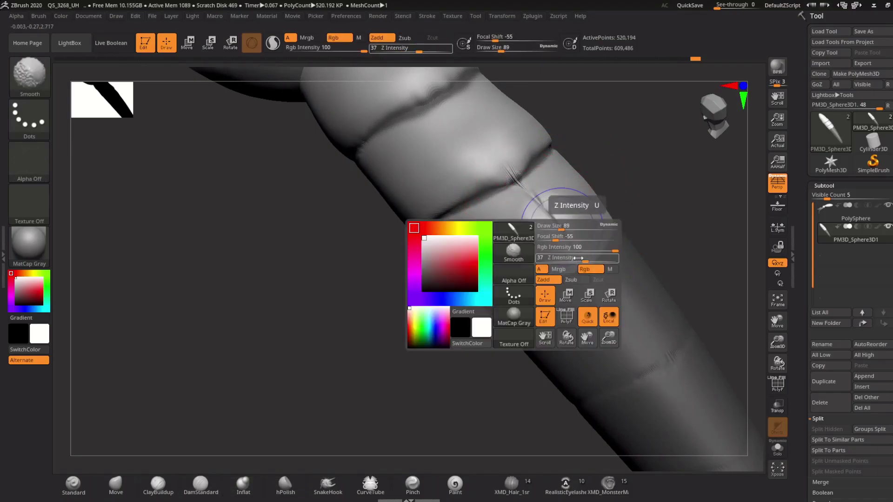
key("shift")
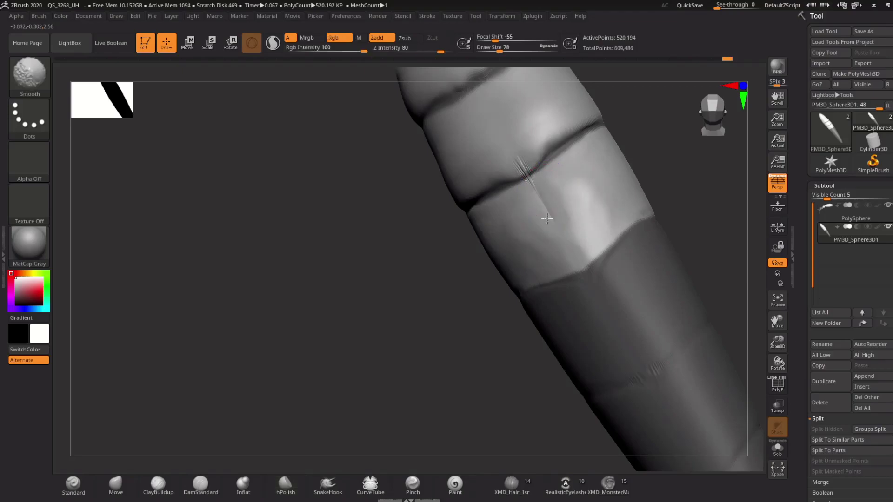
mouse_move(474, 253)
left_mouse_down()
mouse_move(494, 176)
mouse_move(523, 245)
mouse_move(454, 309)
mouse_move(485, 288)
mouse_move(367, 354)
mouse_move(568, 230)
mouse_move(440, 296)
mouse_move(475, 379)
left_mouse_up()
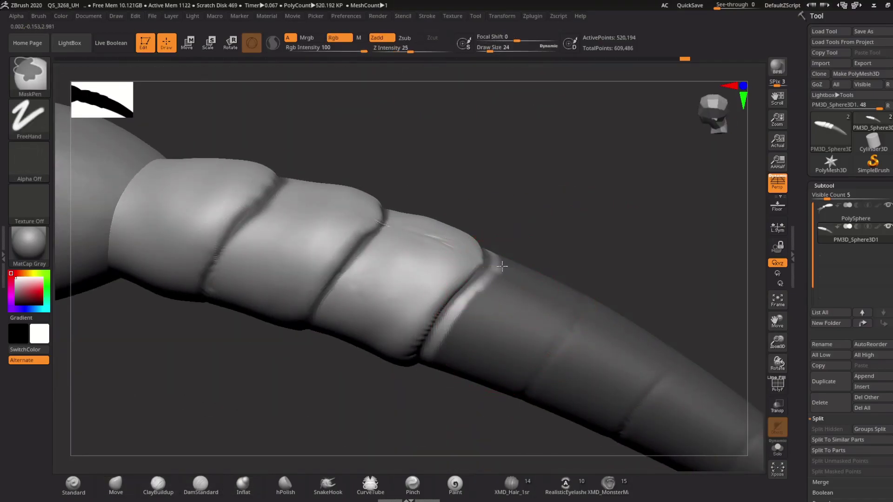
mouse_move(502, 265)
left_mouse_down()
mouse_move(455, 379)
mouse_move(525, 234)
left_mouse_up()
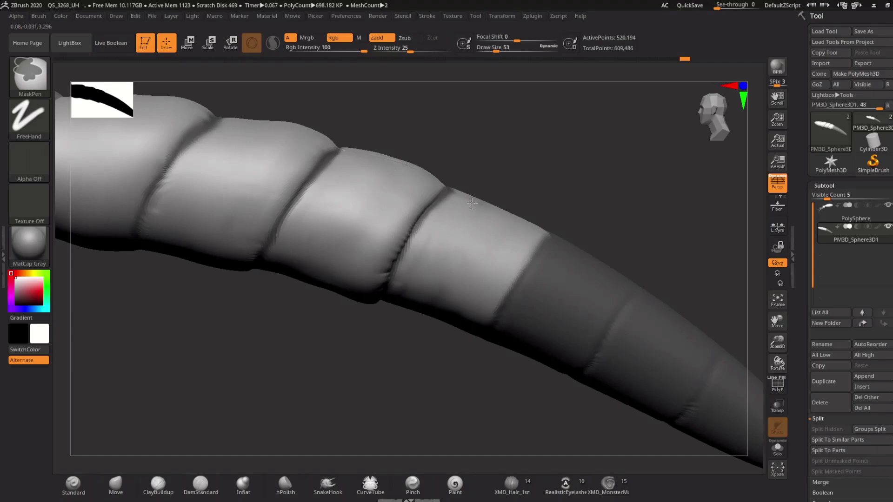
left_click_drag(472, 203, 473, 309)
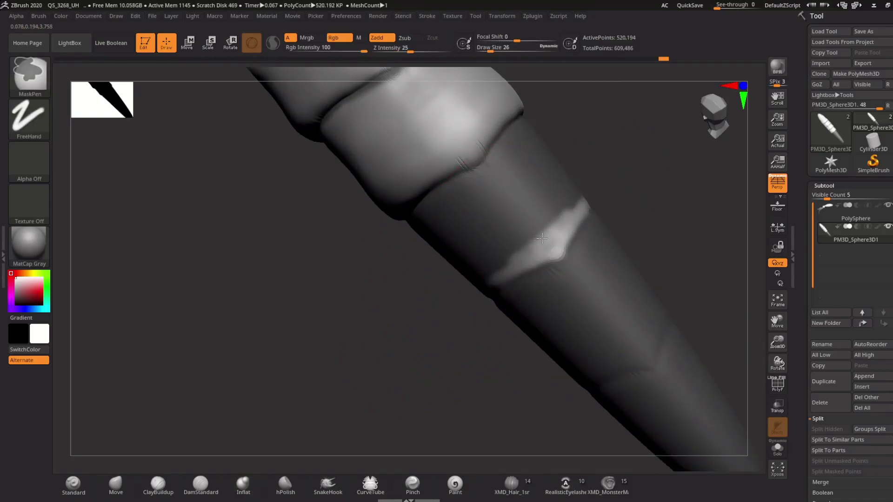
left_click_drag(541, 238, 454, 230, "ctrl+alt")
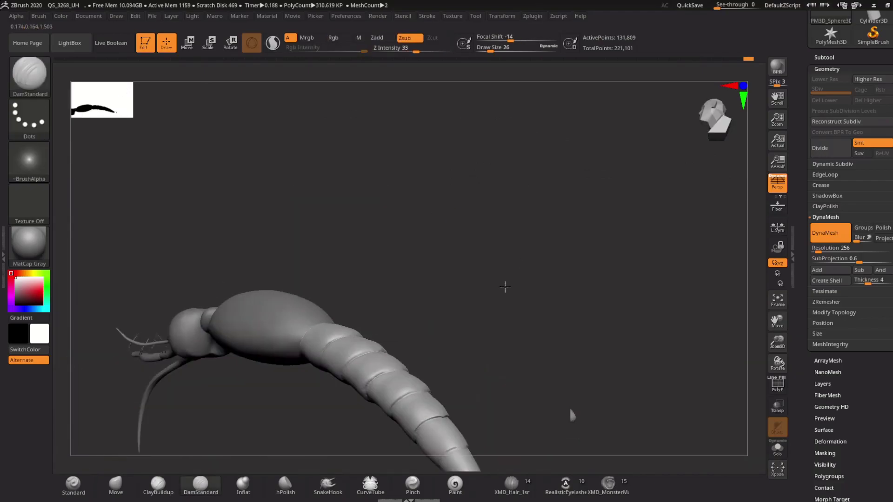
Step: Carve a thin groove down the thorax from a straight side view with a smaller brush
left_click_drag(450, 381, 449, 261)
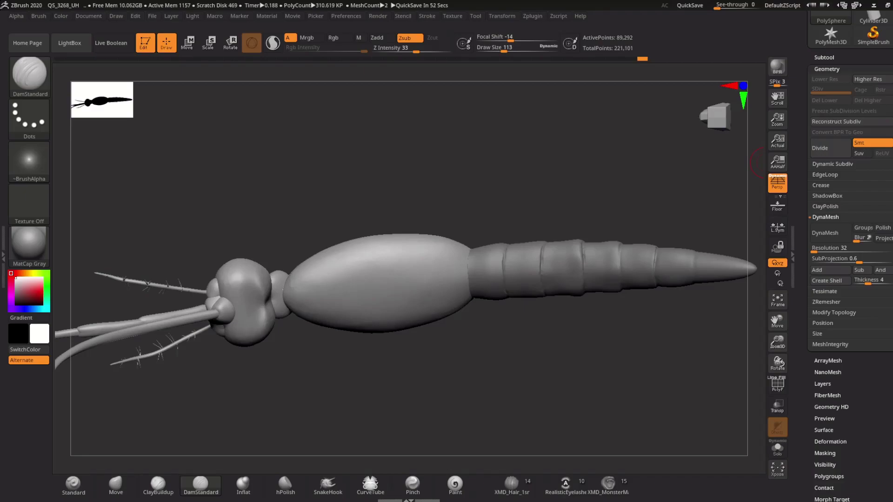
key("bracketleft")
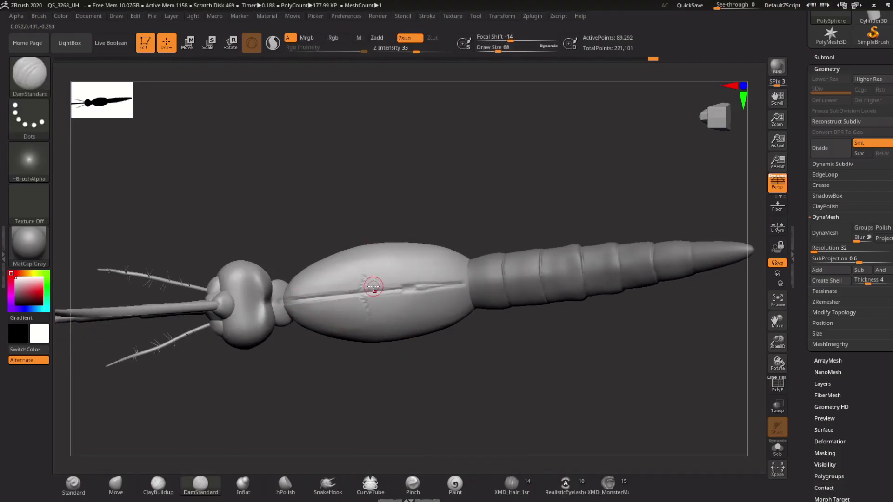
key("b")
key("c")
key("b")
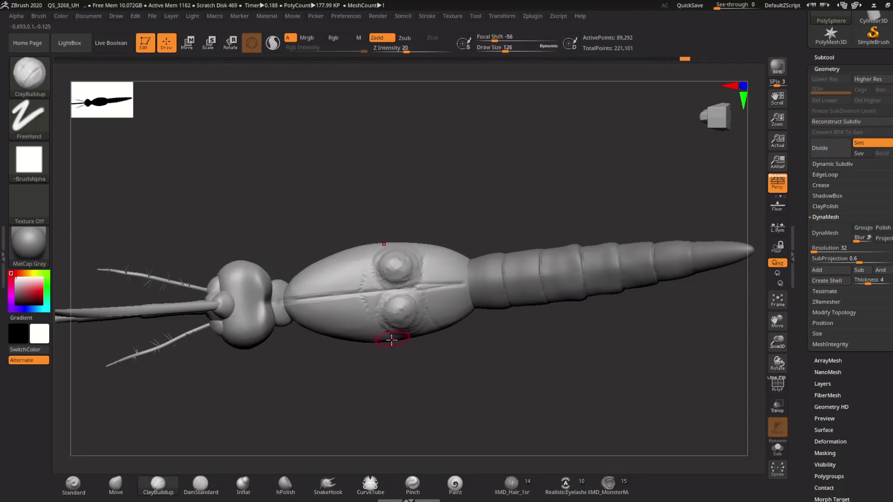
Step: Build up rounded ClayBuildup lumps on the thorax at lowered Z Intensity
mouse_move(391, 340)
left_mouse_down()
mouse_move(355, 301)
mouse_move(403, 289)
left_mouse_up()
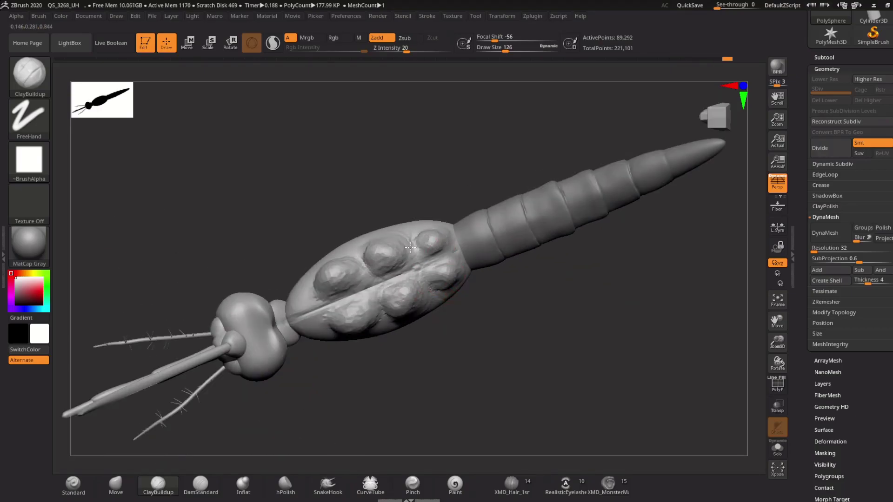
left_click_drag(410, 247, 458, 319)
key("space")
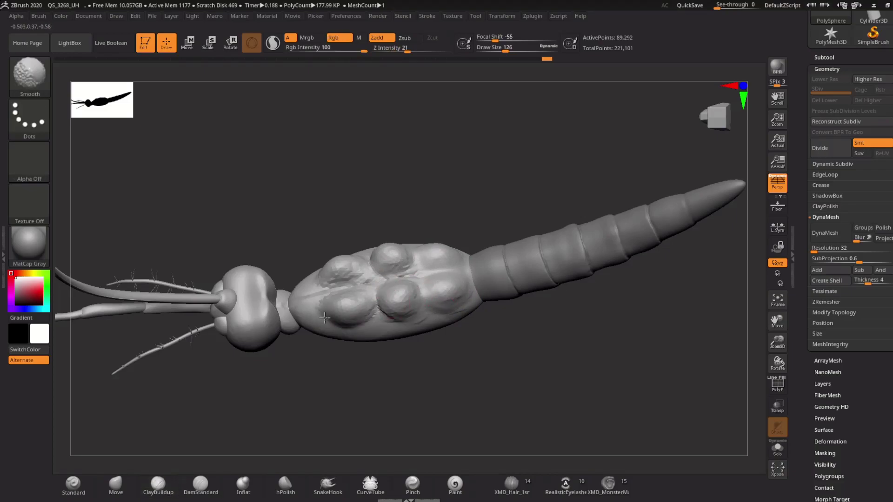
left_click_drag(379, 279, 307, 289)
right_click_drag(325, 289, 351, 299)
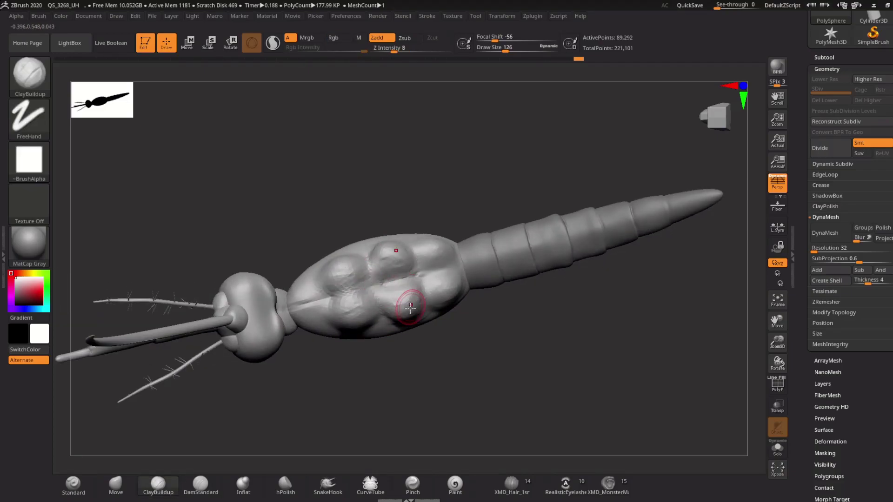
mouse_move(410, 306)
right_mouse_down()
mouse_move(467, 288)
mouse_move(378, 303)
mouse_move(446, 289)
right_mouse_up()
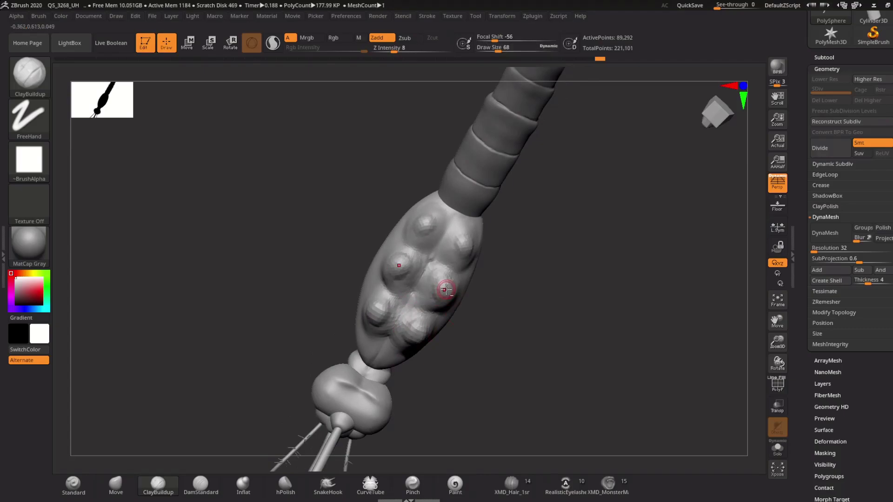
mouse_move(424, 223)
right_mouse_down()
mouse_move(461, 260)
mouse_move(468, 338)
mouse_move(519, 257)
mouse_move(418, 295)
mouse_move(514, 333)
mouse_move(486, 343)
mouse_move(435, 255)
mouse_move(486, 183)
mouse_move(462, 170)
right_mouse_up()
Step: Cut DamStandard outlines around the thorax lumps from a top-down view
key("b")
key("d")
key("s")
key("s")
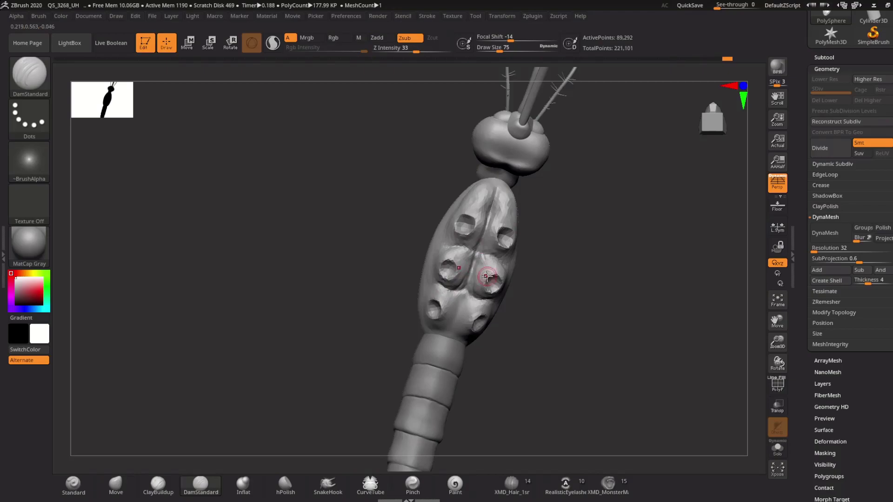
mouse_move(486, 276)
right_mouse_down()
mouse_move(462, 300)
mouse_move(493, 217)
mouse_move(538, 279)
mouse_move(478, 347)
mouse_move(533, 335)
mouse_move(578, 281)
right_mouse_up()
Step: Inflate the waist band where the thorax joins the abdomen with the Inflat brush
key("b")
key("i")
key("n")
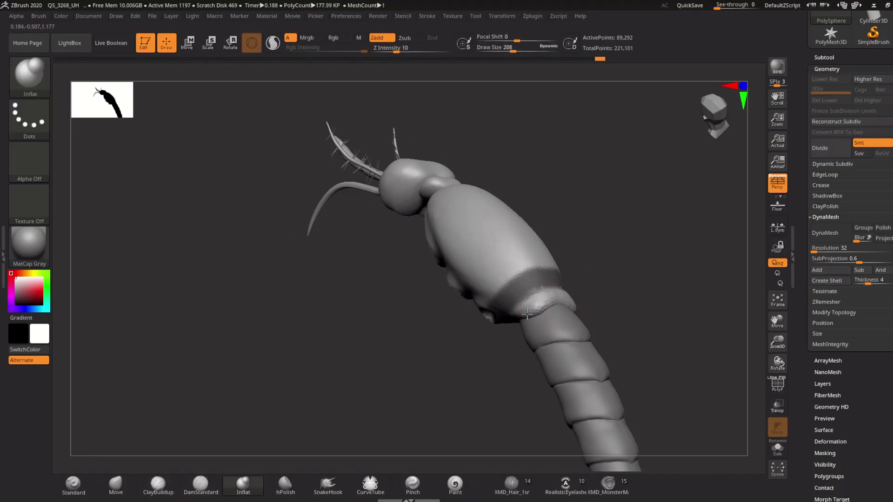
mouse_move(511, 308)
right_mouse_down("shift")
mouse_move(630, 296)
mouse_move(642, 279)
mouse_move(509, 263)
mouse_move(586, 426)
mouse_move(538, 274)
right_mouse_up("shift")
Step: Test DynaMesh resolutions, remesh the body at resolution 32, and zoom in on the thorax
key("b")
key("d")
key("s")
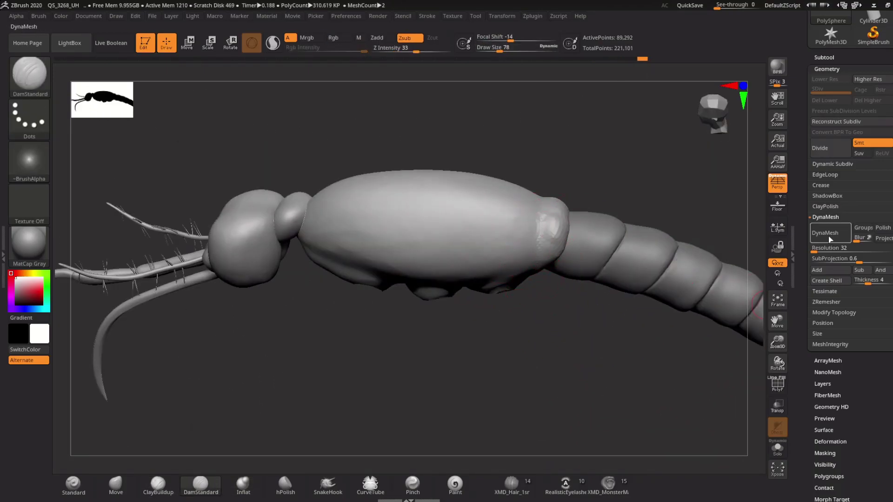
left_click(824, 243)
mouse_move(614, 351)
right_mouse_down()
mouse_move(620, 364)
mouse_move(579, 373)
mouse_move(600, 368)
right_mouse_up()
left_click_drag(817, 252, 823, 251)
left_click(825, 232)
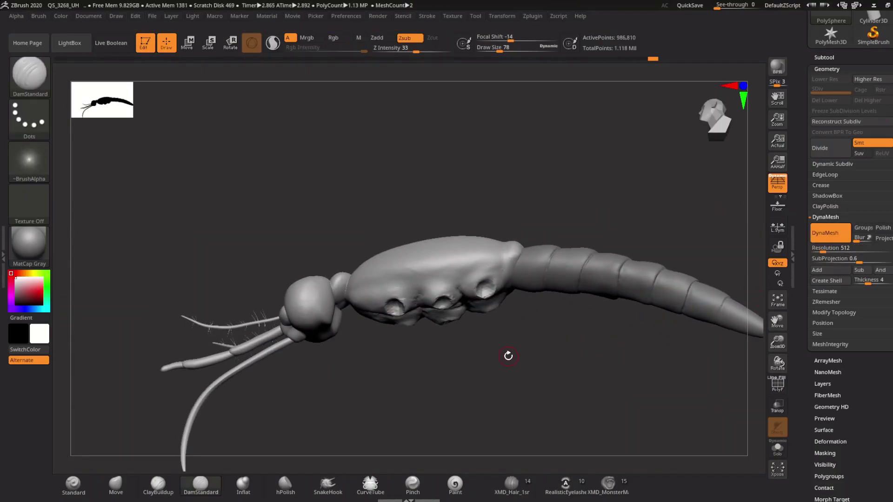
right_click_drag(506, 355, 531, 357)
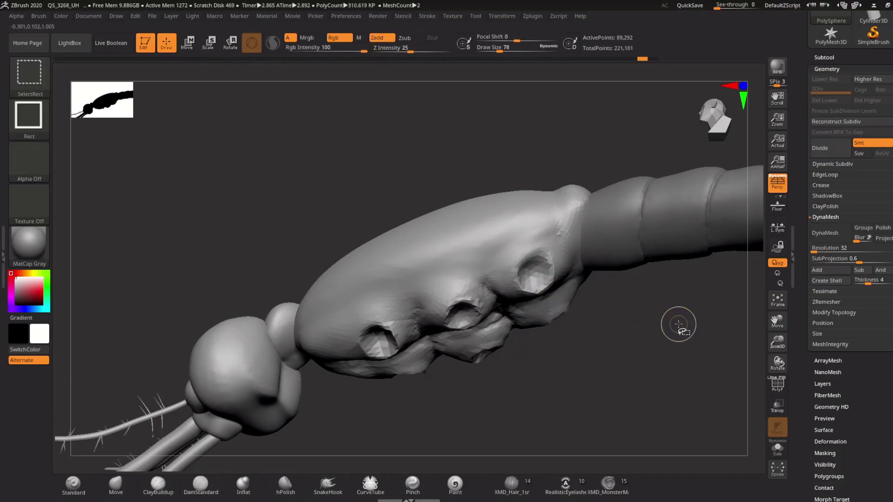
left_click(825, 232)
mouse_move(626, 338)
right_mouse_down()
mouse_move(308, 323)
mouse_move(365, 292)
right_mouse_up()
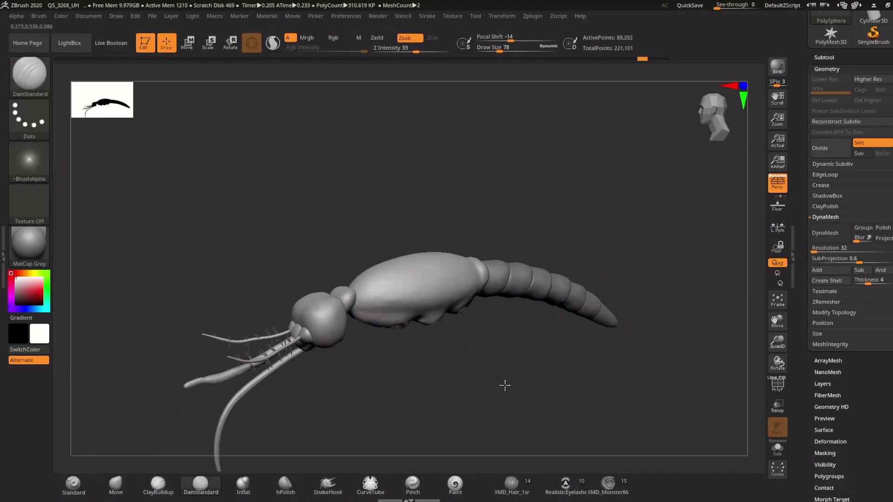
mouse_move(505, 385)
right_mouse_down()
mouse_move(469, 369)
mouse_move(461, 348)
mouse_move(550, 347)
mouse_move(507, 368)
right_mouse_up()
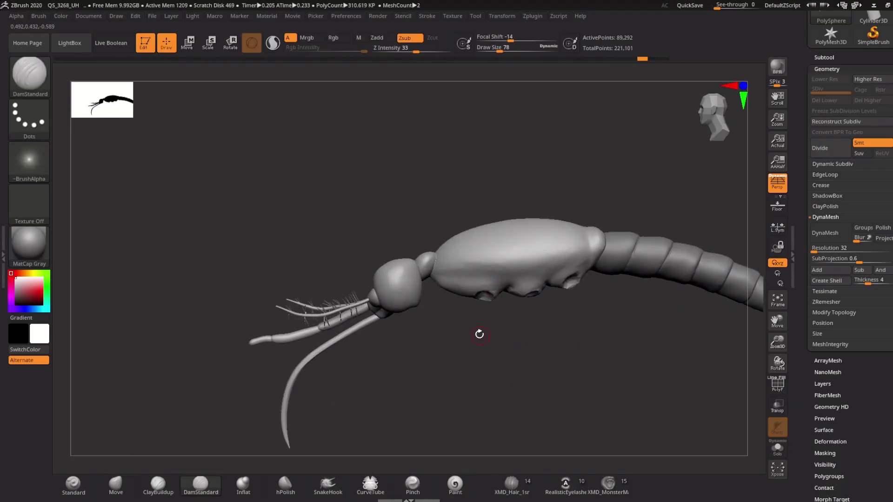
mouse_move(479, 333)
right_mouse_down()
mouse_move(560, 343)
mouse_move(616, 332)
mouse_move(287, 68)
mouse_move(618, 195)
right_mouse_up()
Step: Re-DynaMesh the thorax into one mesh and build up ClayBuildup on the sockets, smoothing with Shift
key("b")
key("c")
key("b")
left_click_drag(326, 139, 354, 153, "ctrl")
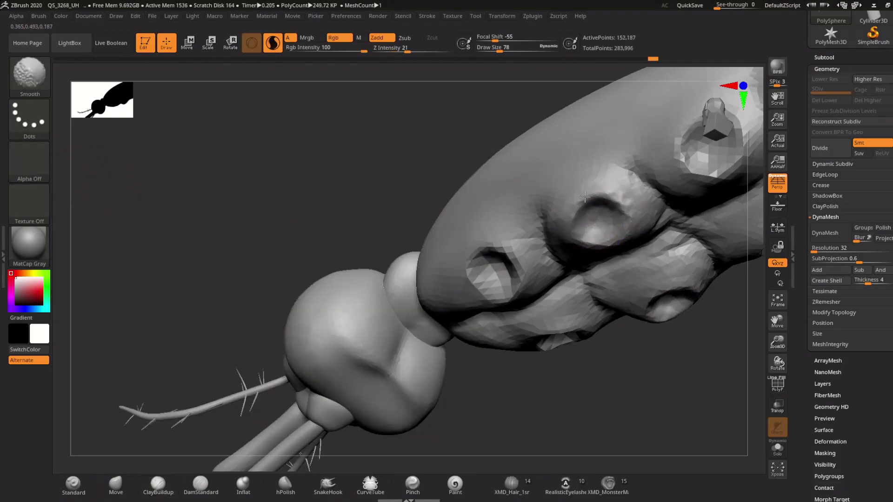
mouse_move(353, 153)
right_mouse_down()
mouse_move(479, 291)
mouse_move(591, 304)
right_mouse_up()
right_click_drag(491, 365, 530, 324)
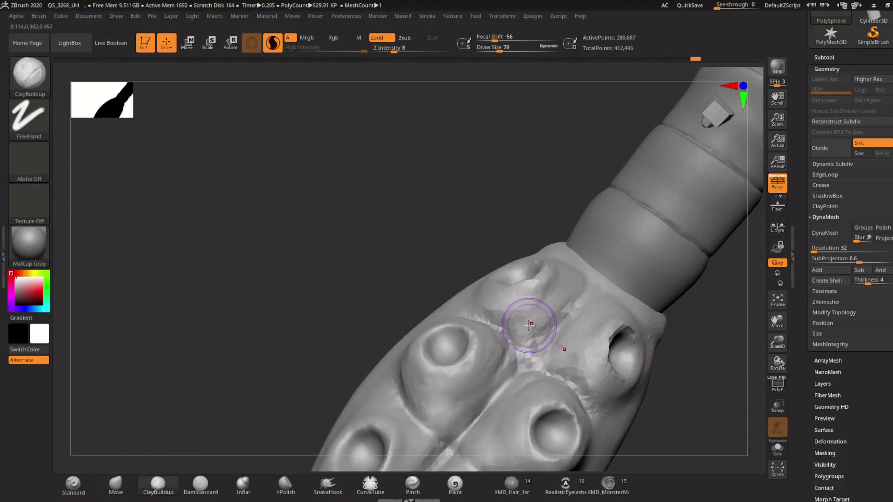
right_click_drag(612, 382, 586, 382)
key("shift")
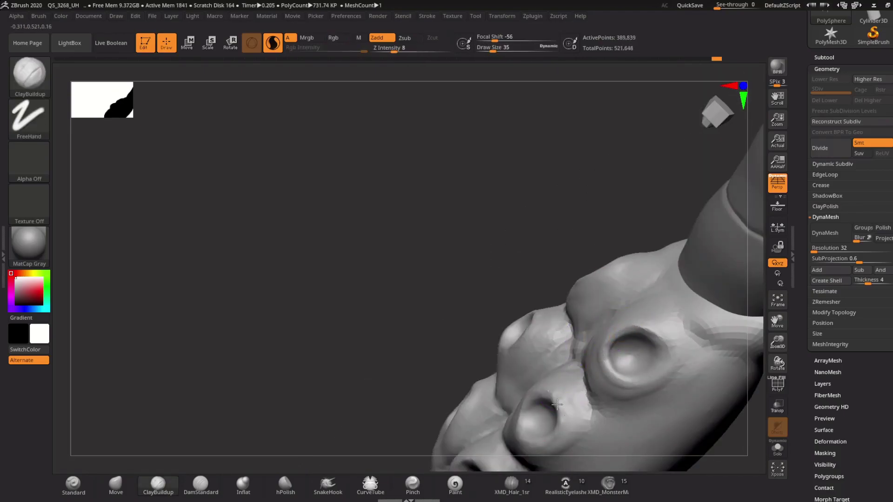
mouse_move(553, 329)
right_mouse_down()
mouse_move(635, 351)
mouse_move(626, 347)
right_mouse_up()
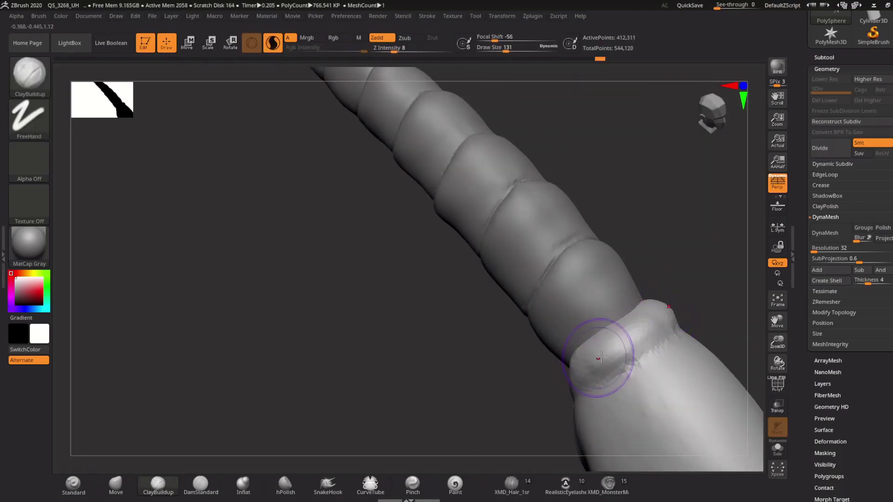
left_click_drag(600, 357, 562, 385)
Step: Carve a groove with DamStandard and smooth the surface around the thorax sockets
key("b")
key("d")
key("s")
mouse_move(638, 359)
right_mouse_down()
mouse_move(608, 399)
mouse_move(526, 304)
right_mouse_up()
mouse_move(529, 389)
right_mouse_down()
mouse_move(558, 329)
mouse_move(456, 321)
right_mouse_up()
right_click_drag(326, 140, 438, 194, "shift")
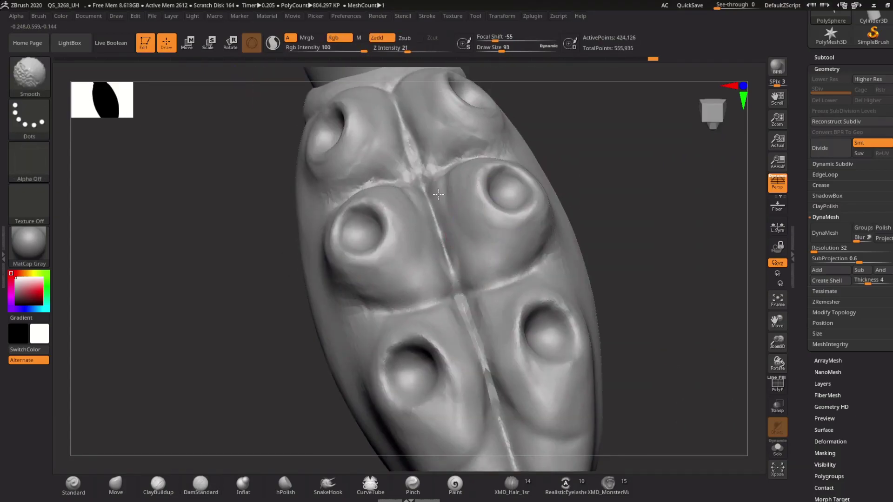
right_click_drag(377, 392, 478, 239)
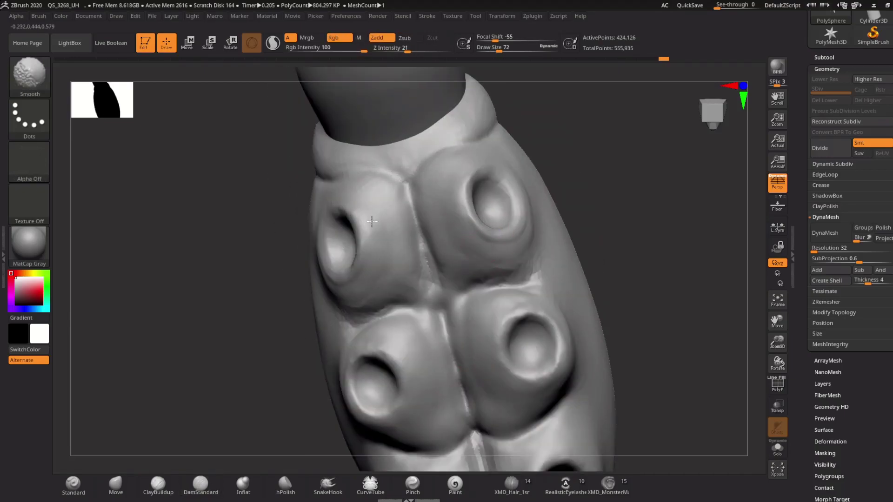
Step: Carve more inward creases on the sockets, then zoom out to an angled view of the model
key("f")
mouse_move(487, 315)
right_mouse_down()
mouse_move(359, 315)
mouse_move(348, 266)
right_mouse_up()
key("s")
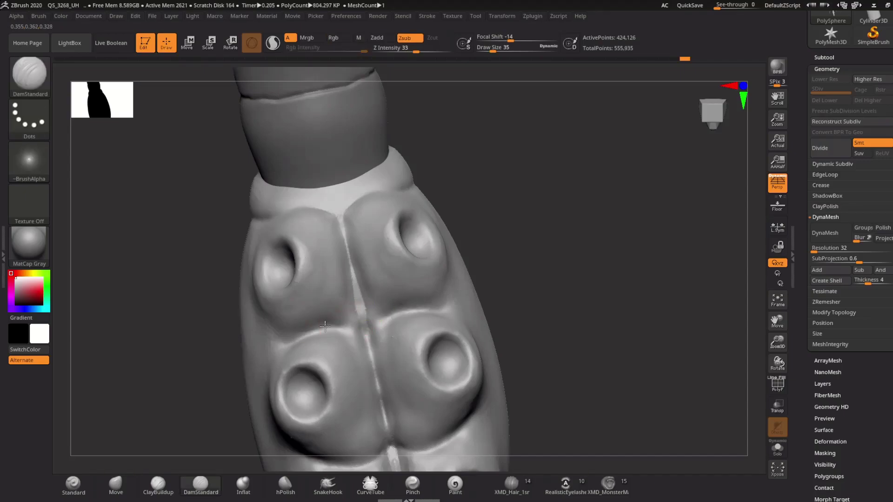
right_click_drag(325, 325, 422, 305)
right_click_drag(373, 335, 472, 333, "shift")
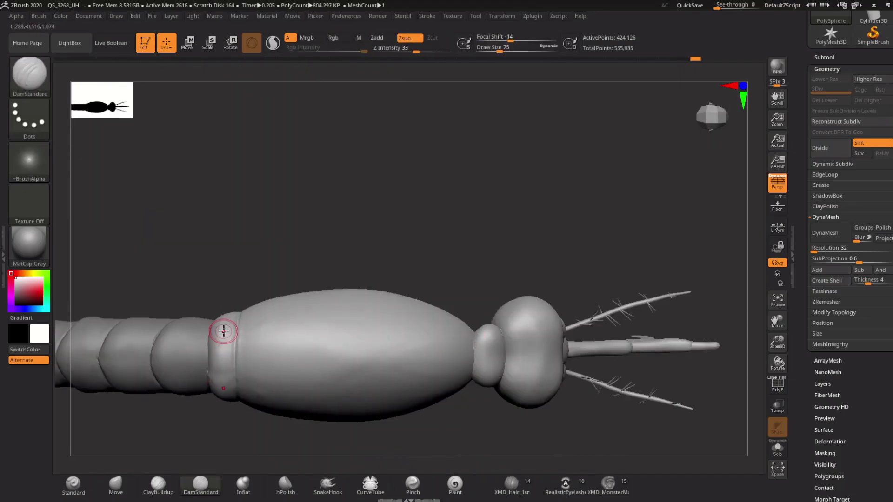
right_click_drag(223, 331, 522, 360, "alt")
right_click_drag(682, 329, 734, 333)
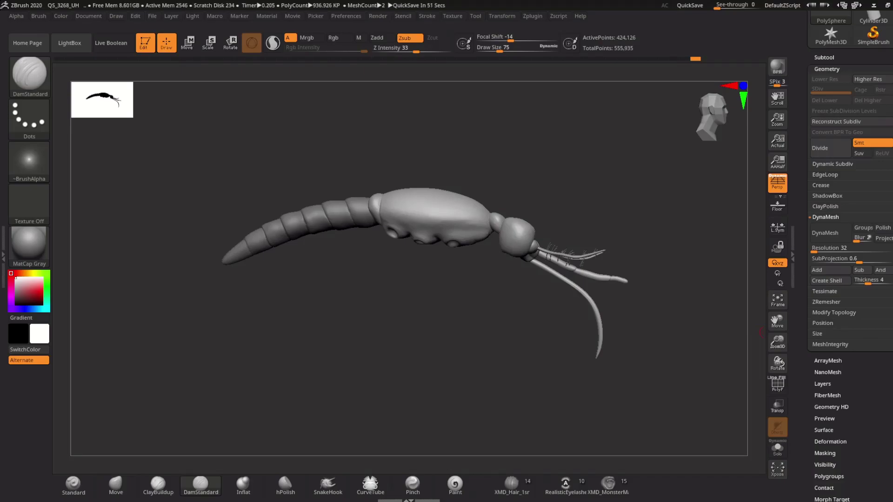
Step: Append a Cylinder3D subtool and stretch and tilt it into a thin angled leg
left_click(824, 57)
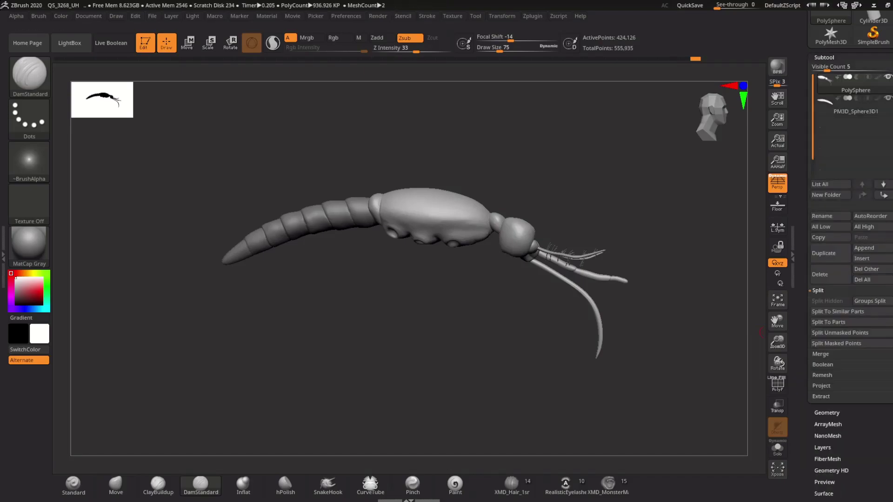
left_click(885, 248)
left_click(642, 70)
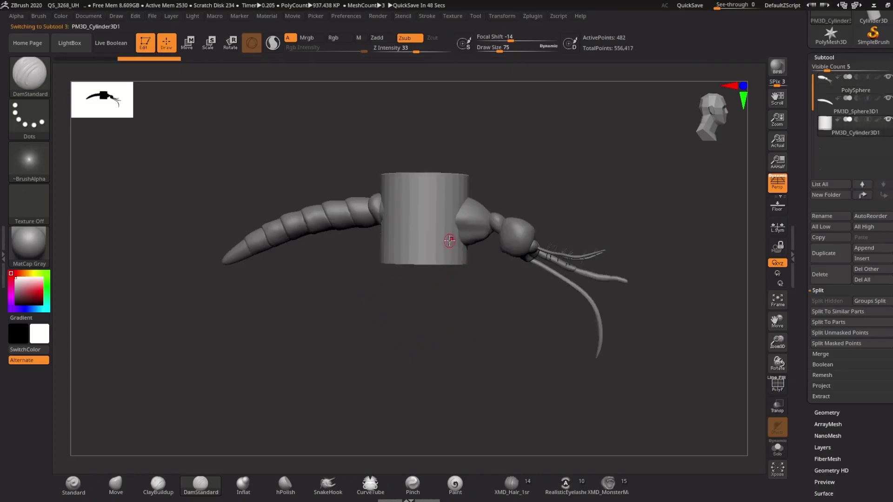
key("w")
left_click_drag(425, 188, 425, 167)
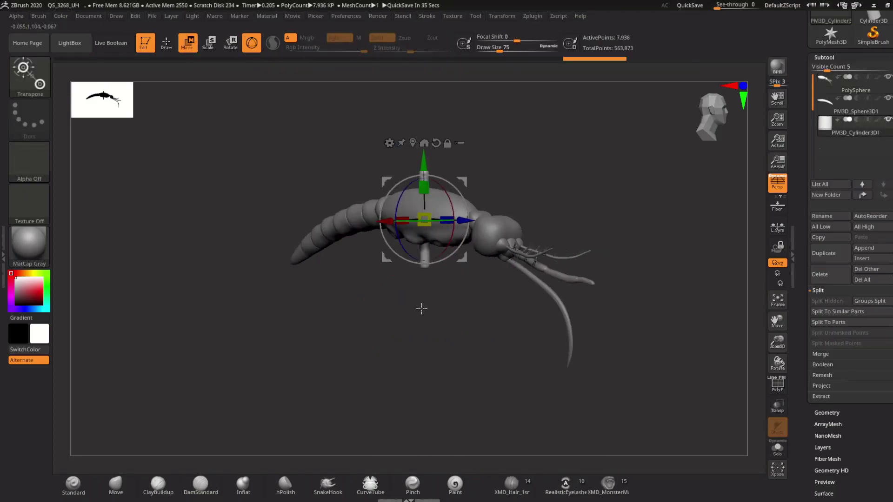
mouse_move(421, 309)
right_mouse_down()
mouse_move(454, 215)
mouse_move(380, 226)
right_mouse_up()
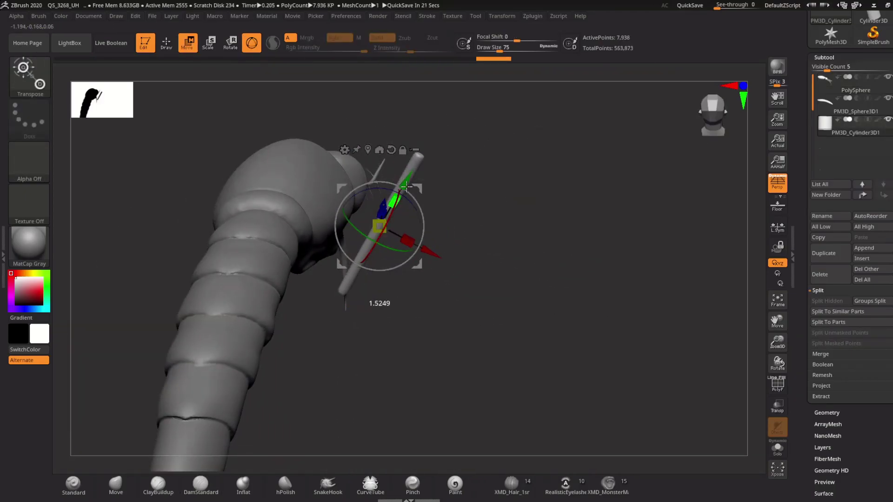
mouse_move(406, 186)
right_mouse_down()
mouse_move(488, 333)
mouse_move(539, 320)
mouse_move(563, 297)
right_mouse_up()
left_click_drag(600, 205, 632, 228)
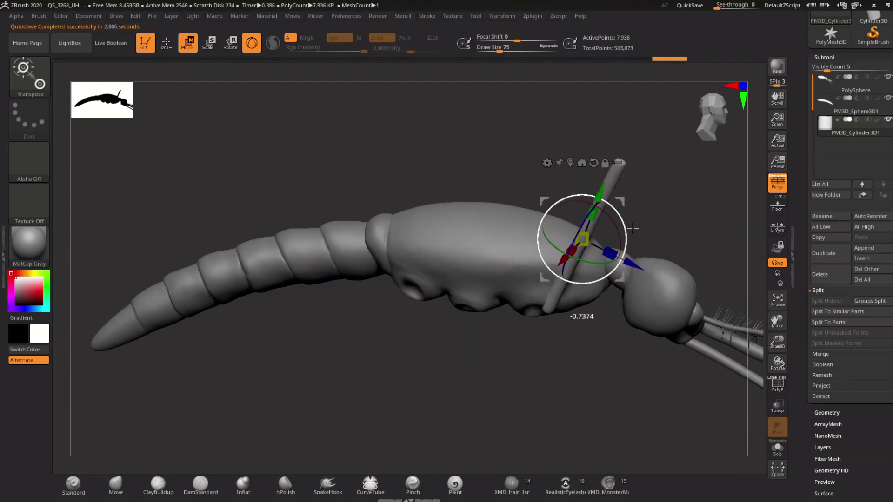
mouse_move(632, 228)
right_mouse_down()
mouse_move(572, 359)
mouse_move(682, 281)
mouse_move(612, 355)
right_mouse_up()
Step: Duplicate the leg cylinder as PM3D_Cylinder3D2 and position the second leg
left_click_drag(612, 307, 618, 344, "ctrl")
mouse_move(618, 344)
right_mouse_down()
mouse_move(630, 358)
mouse_move(678, 255)
right_mouse_up()
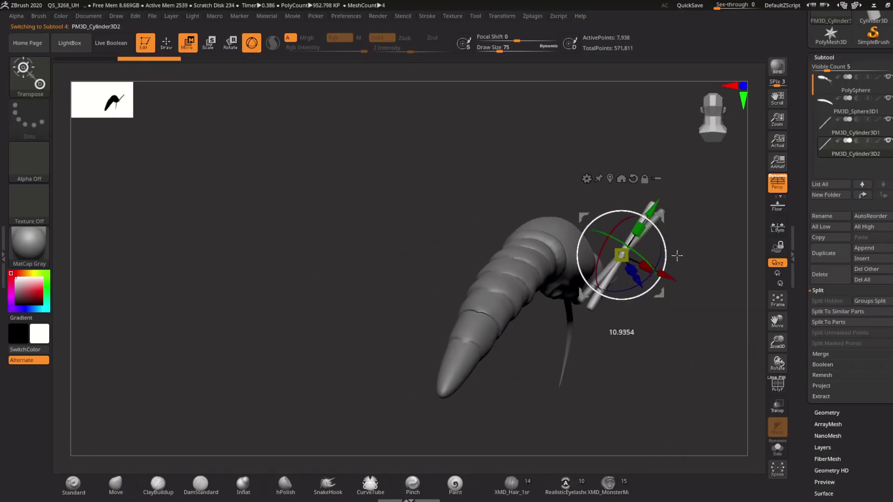
mouse_move(594, 358)
right_mouse_down()
mouse_move(544, 353)
mouse_move(565, 365)
mouse_move(622, 298)
mouse_move(665, 346)
mouse_move(642, 323)
mouse_move(618, 349)
right_mouse_up()
key("q")
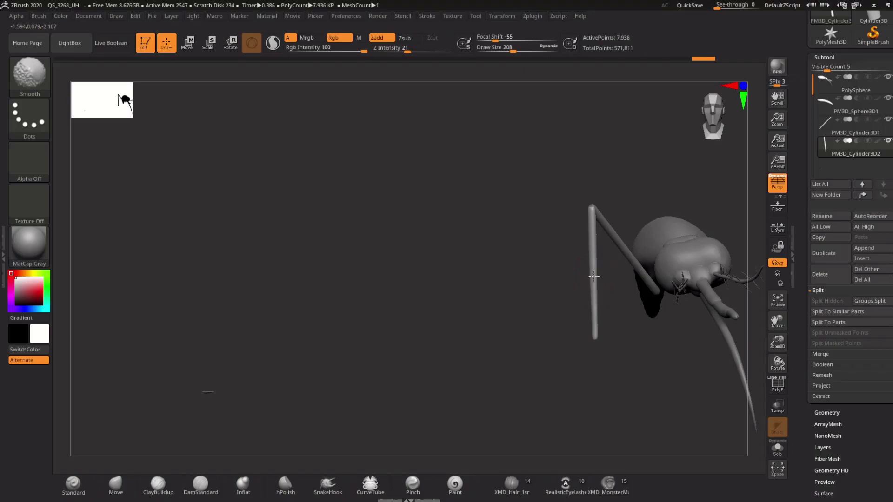
Step: Duplicate the leg as PM3D_Cylinder3D3 and rotate it diagonally down as a lower leg segment
right_click_drag(589, 255, 610, 254, "shift")
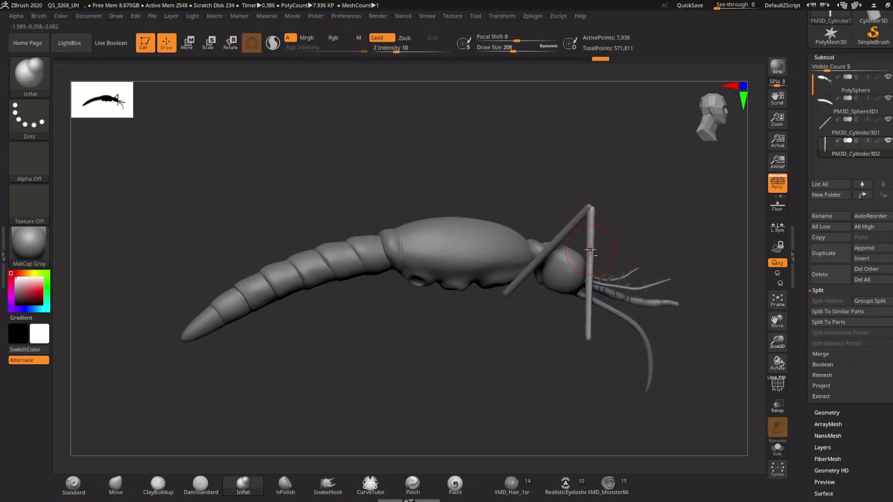
left_click_drag(542, 303, 519, 274)
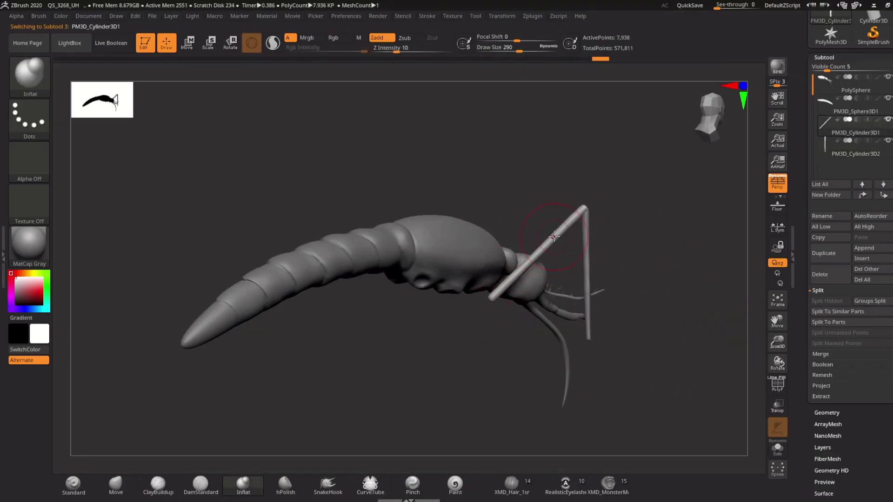
right_click_drag(501, 285, 516, 301)
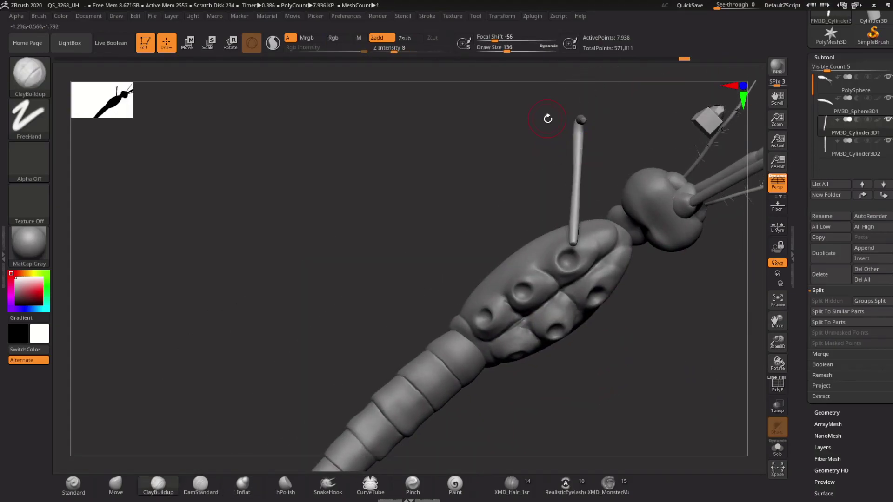
key("w")
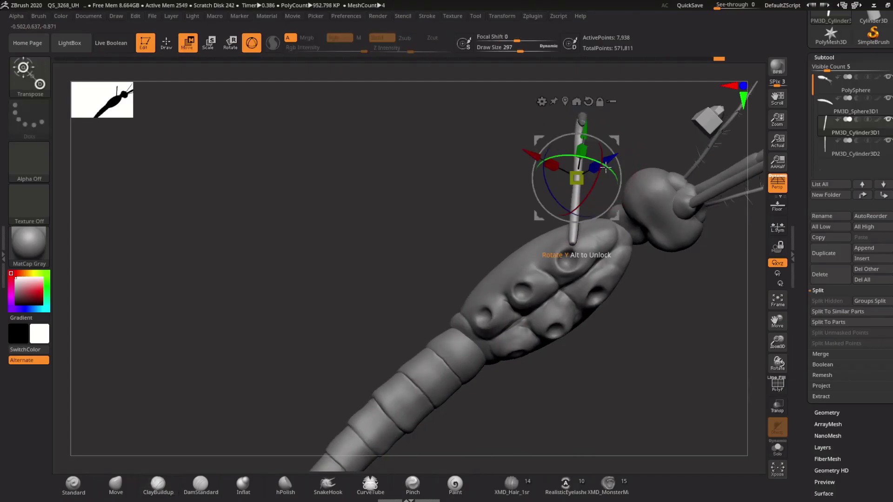
mouse_move(577, 253)
left_mouse_down()
mouse_move(688, 405)
mouse_move(576, 300)
left_mouse_up()
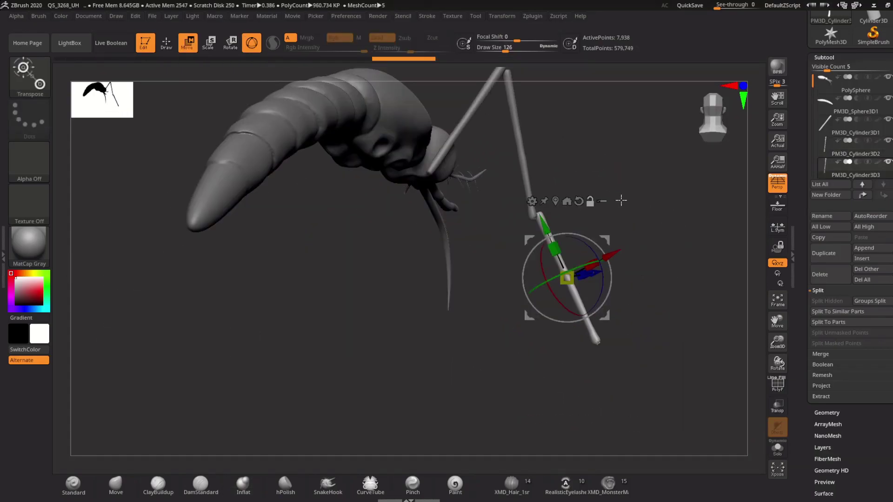
left_click_drag(610, 278, 628, 253)
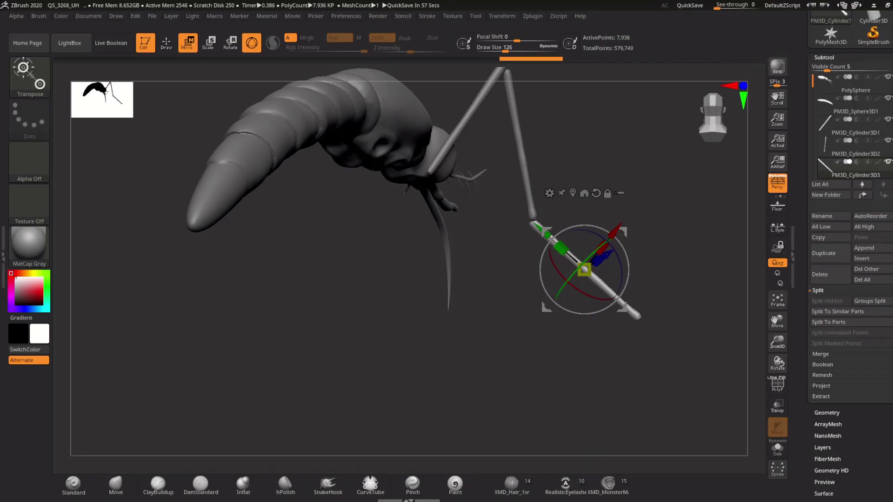
Step: Trim the leg with the TrimRect brush, then bend and smooth the lower leg into a curve
key("b")
key("t")
key("r")
left_click_drag(702, 333, 698, 275)
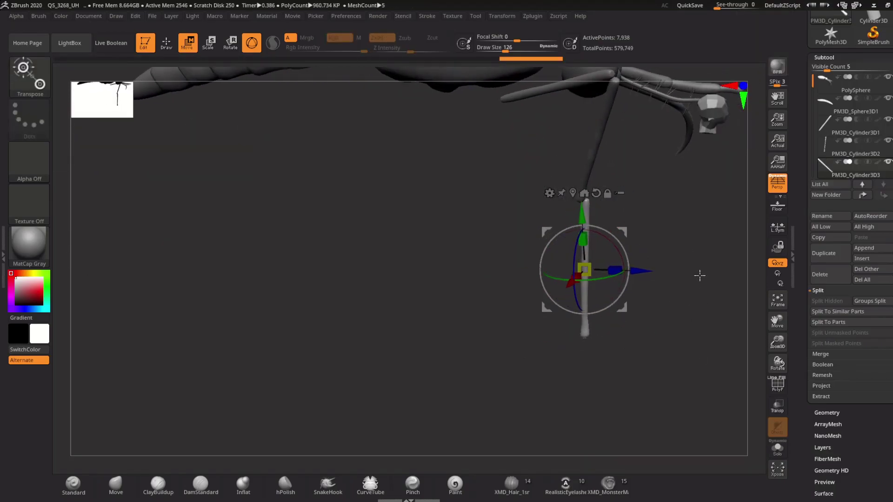
left_click_drag(543, 332, 654, 410, "ctrl+shift")
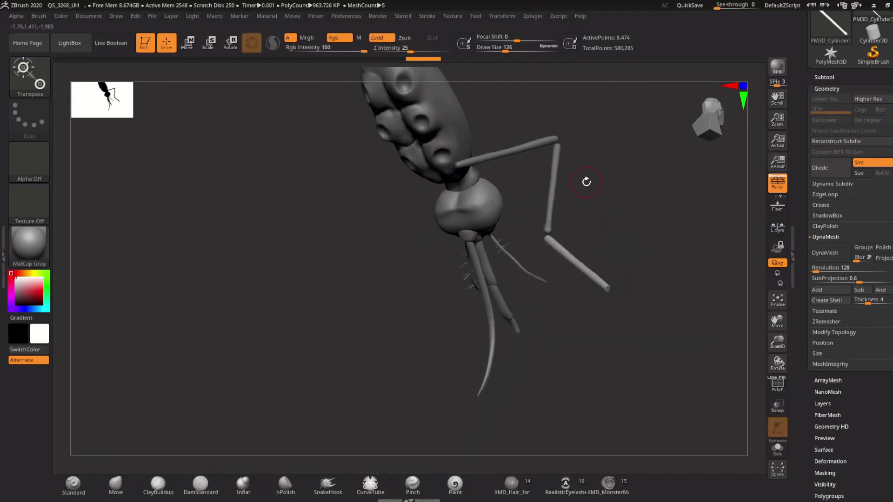
left_click_drag(587, 182, 618, 239, "shift")
left_click_drag(549, 228, 572, 279, "shift")
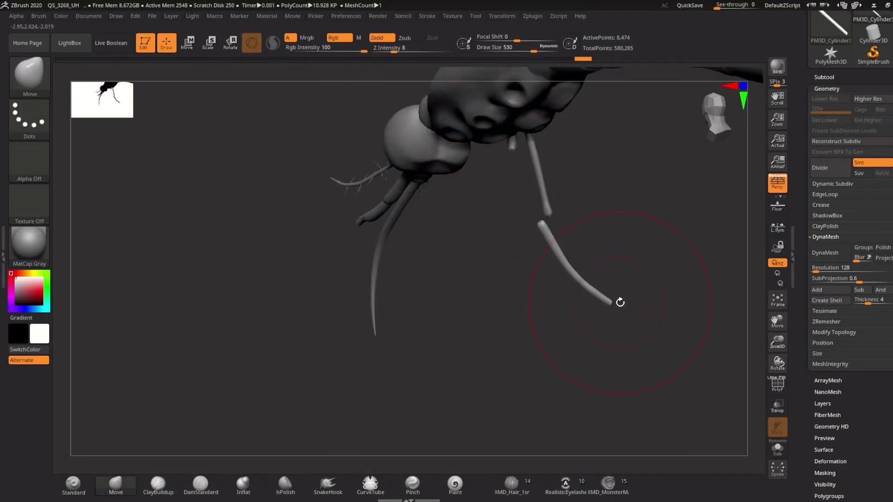
left_click_drag(618, 302, 548, 239)
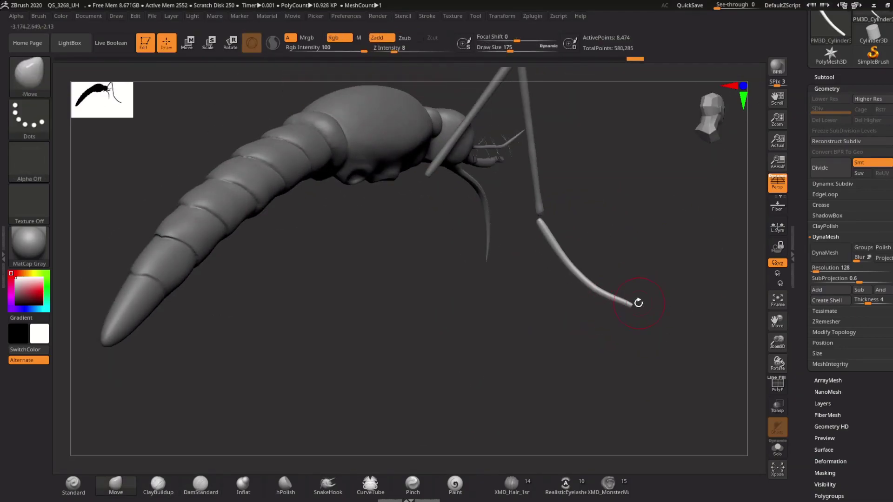
Step: Frame the head and leg joint and append a Sphere3D subtool as the joint piece
key("w")
mouse_move(653, 289)
left_mouse_down()
mouse_move(573, 289)
mouse_move(671, 209)
left_mouse_up()
key("q")
mouse_move(664, 203)
left_mouse_down()
mouse_move(628, 285)
mouse_move(604, 201)
left_mouse_up()
mouse_move(643, 290)
left_mouse_down()
mouse_move(629, 264)
mouse_move(508, 287)
left_mouse_up()
key("s")
mouse_move(580, 262)
left_mouse_down("alt")
mouse_move(373, 295)
mouse_move(502, 339)
mouse_move(419, 324)
mouse_move(505, 216)
left_mouse_up("alt")
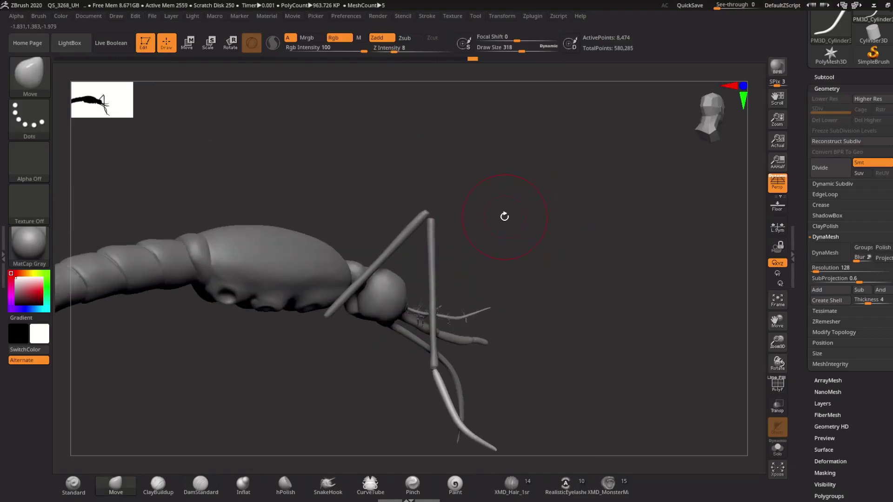
left_click_drag(419, 157, 429, 214, "alt")
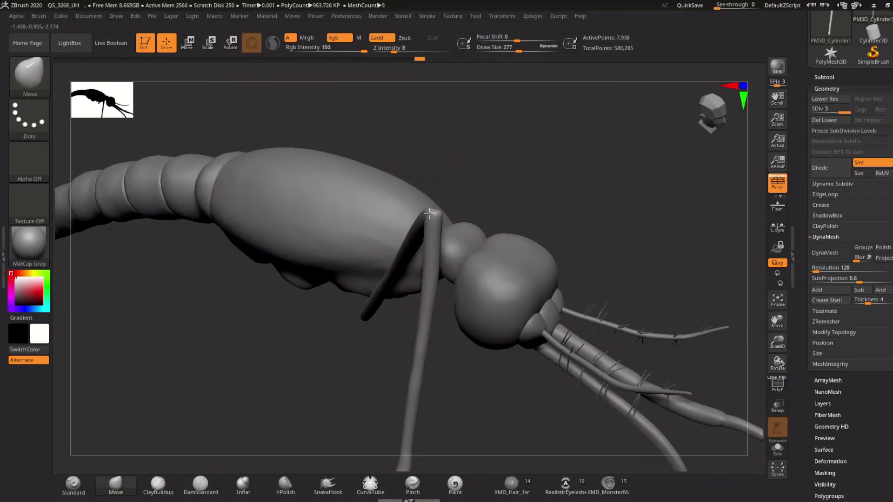
left_click_drag(428, 289, 436, 226)
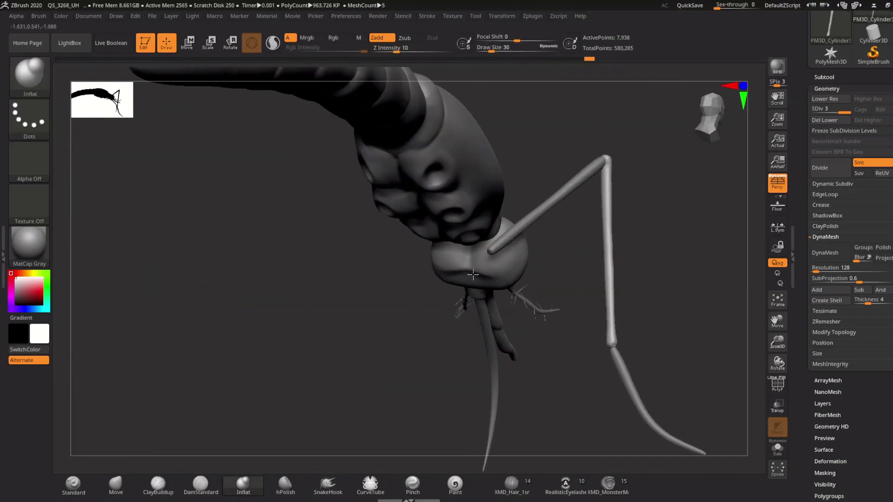
left_click(869, 266)
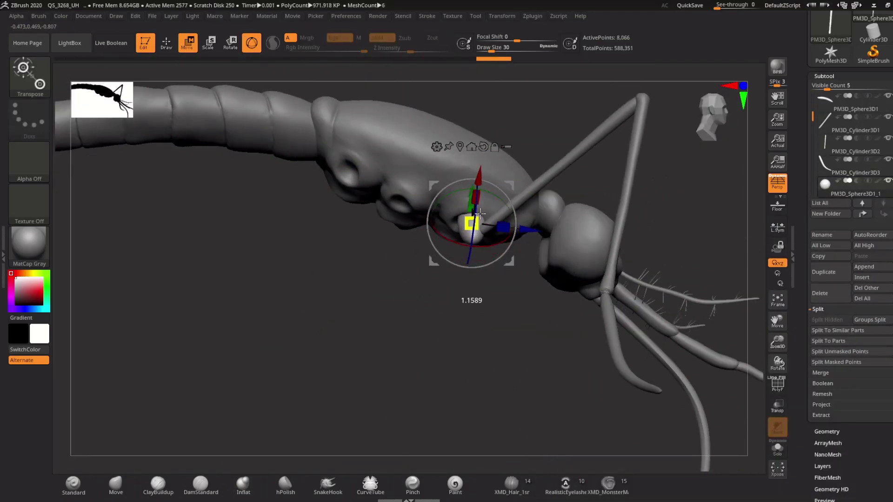
Step: MergeDown the joint sphere into the leg cylinders, confirming the warning, leaving three subtools
key("q")
mouse_move(516, 190)
left_mouse_down()
mouse_move(456, 215)
mouse_move(504, 207)
mouse_move(522, 170)
mouse_move(478, 203)
left_mouse_up()
key("f")
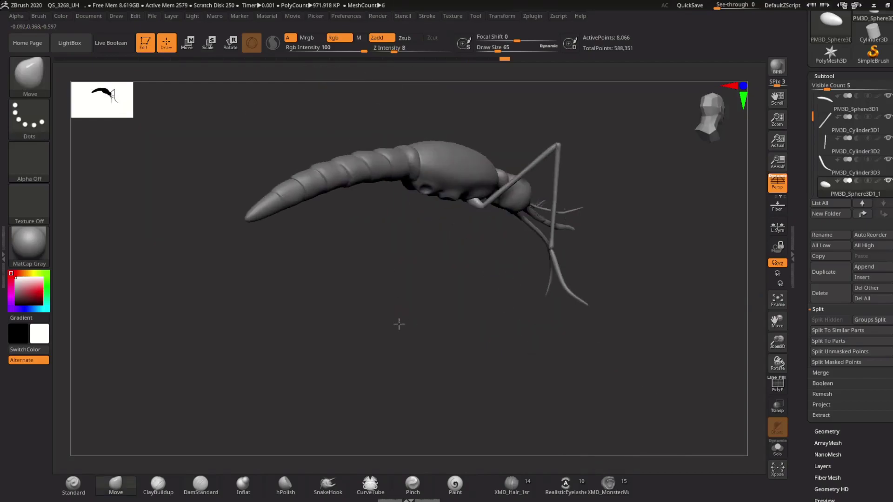
left_click_drag(398, 322, 456, 321, "shift")
scroll(828, 150, "up", 2)
left_click(820, 372)
left_click(827, 331)
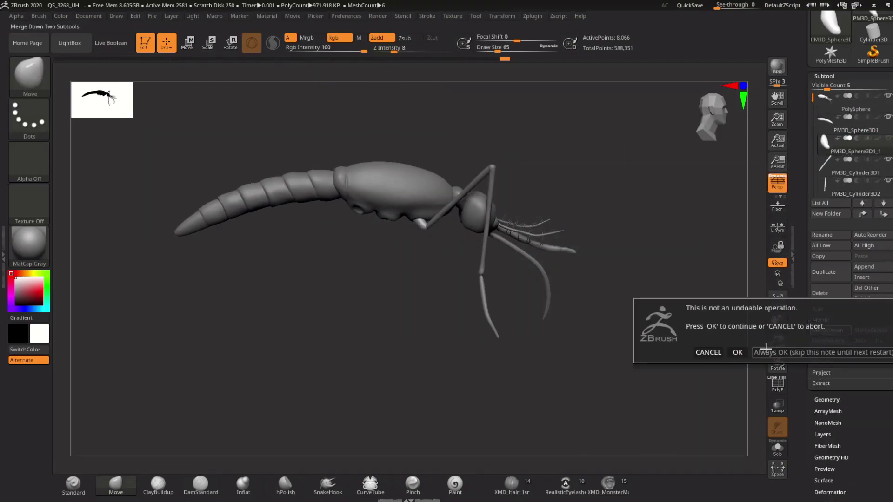
left_click(733, 355)
mouse_move(512, 326)
left_mouse_down()
mouse_move(448, 307)
mouse_move(497, 225)
mouse_move(502, 261)
mouse_move(524, 261)
mouse_move(521, 286)
mouse_move(547, 227)
left_mouse_up()
left_click(835, 400)
Step: Rotate the thin leg strand upright with Transpose, check it from the side, and mask part of the model
key("w")
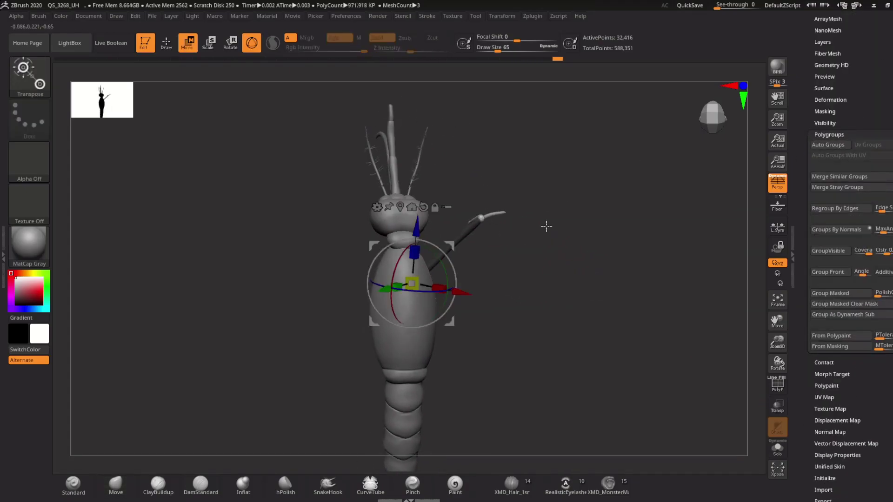
left_click_drag(494, 197, 525, 162)
mouse_move(566, 235)
left_mouse_down()
mouse_move(572, 166)
mouse_move(562, 183)
mouse_move(594, 228)
left_mouse_up()
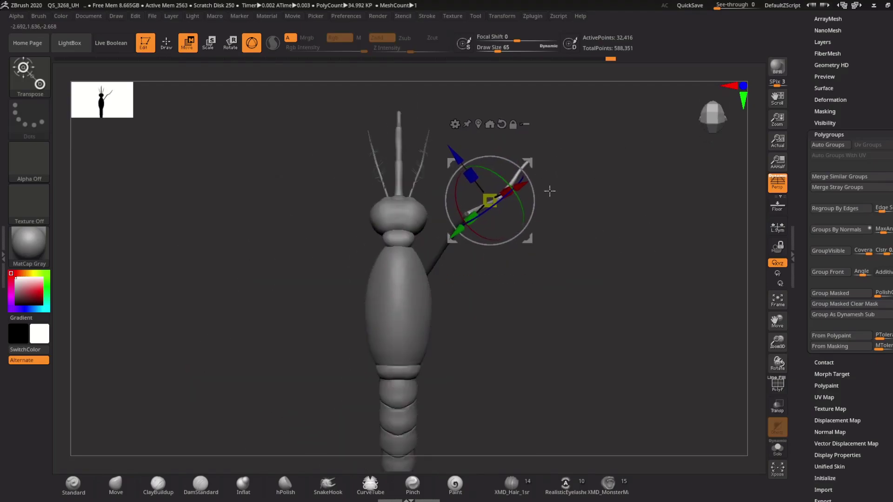
mouse_move(550, 191)
left_mouse_down()
mouse_move(540, 400)
mouse_move(607, 186)
left_mouse_up()
mouse_move(625, 222)
left_mouse_down()
mouse_move(593, 199)
mouse_move(479, 242)
mouse_move(474, 83)
mouse_move(384, 219)
mouse_move(524, 219)
mouse_move(608, 235)
mouse_move(466, 206)
mouse_move(521, 200)
mouse_move(518, 192)
mouse_move(465, 279)
mouse_move(451, 231)
mouse_move(510, 294)
mouse_move(366, 199)
mouse_move(270, 279)
mouse_move(335, 275)
left_mouse_up()
mouse_move(224, 151)
left_mouse_down("ctrl")
mouse_move(360, 265)
mouse_move(405, 197)
mouse_move(387, 259)
mouse_move(396, 200)
mouse_move(391, 252)
mouse_move(352, 251)
mouse_move(379, 255)
mouse_move(460, 173)
mouse_move(458, 319)
mouse_move(395, 214)
mouse_move(425, 156)
mouse_move(519, 273)
mouse_move(435, 280)
mouse_move(379, 200)
mouse_move(398, 244)
mouse_move(564, 209)
mouse_move(528, 166)
mouse_move(493, 242)
mouse_move(456, 209)
mouse_move(477, 224)
mouse_move(478, 191)
left_mouse_up("ctrl")
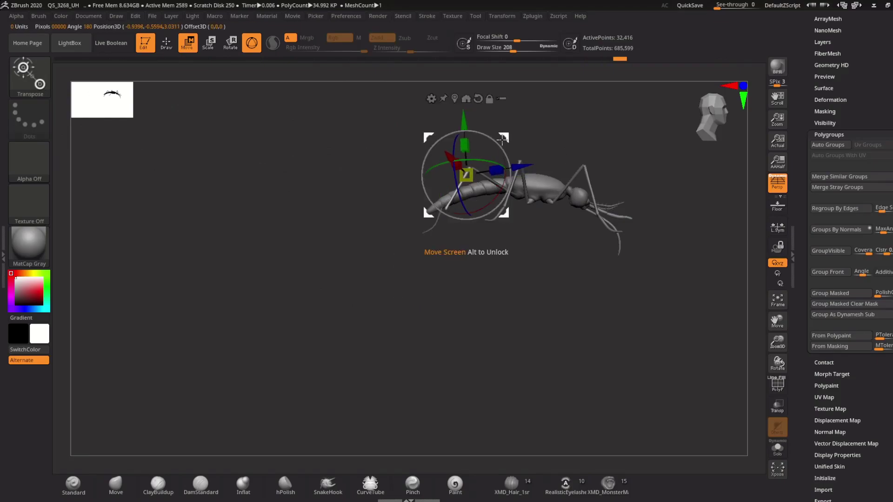
left_click_drag(477, 128, 460, 153, "alt")
Step: Pose the hind legs with the Transpose gizmo and make the PM3D_Sphere3D1_3 leg part active
key("q")
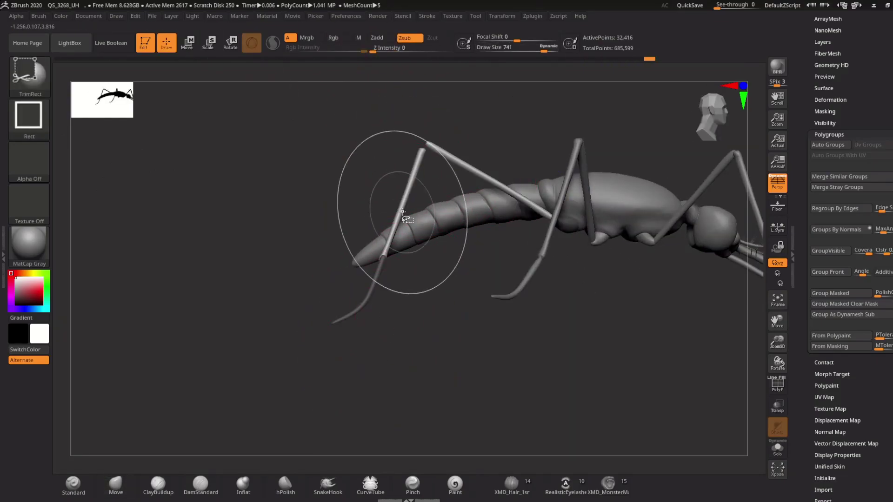
key("w")
left_click_drag(530, 153, 423, 270)
mouse_move(482, 313)
left_mouse_down()
mouse_move(554, 374)
mouse_move(578, 330)
left_mouse_up()
key("q")
right_click_drag(550, 380, 551, 334, "ctrl")
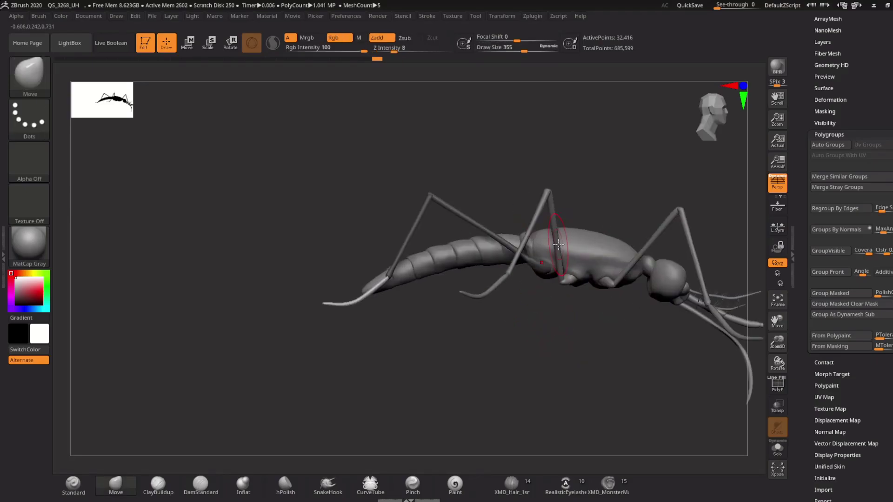
key("w")
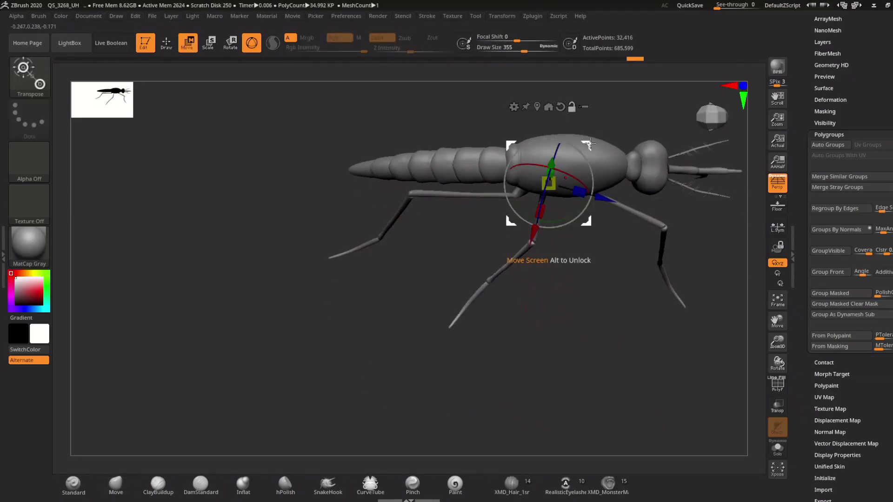
mouse_move(541, 226)
left_mouse_down()
mouse_move(654, 213)
mouse_move(578, 208)
mouse_move(703, 225)
mouse_move(619, 210)
left_mouse_up()
key("q")
left_click_drag(861, 140, 861, 177)
Step: MergeDown the leg parts twice and Mirror And Weld them onto the other side
left_click(830, 435)
left_click(738, 409)
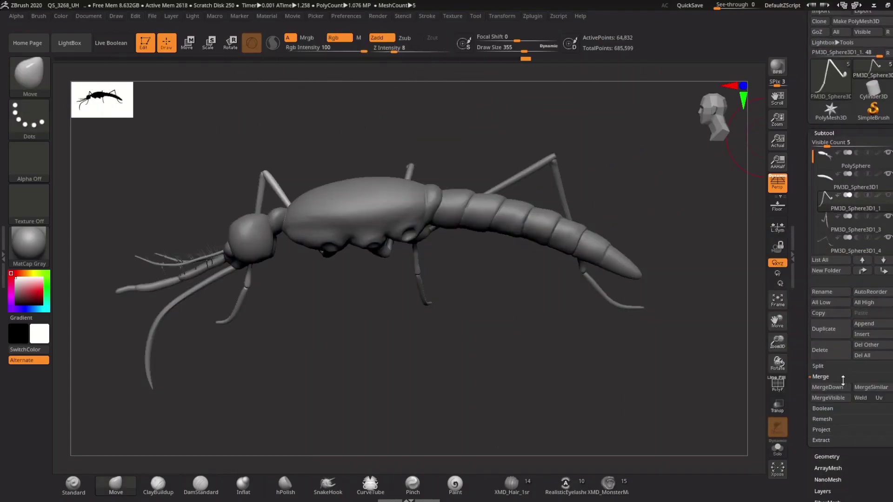
left_click(830, 436)
left_click(738, 409)
left_click(824, 181)
left_click(852, 396)
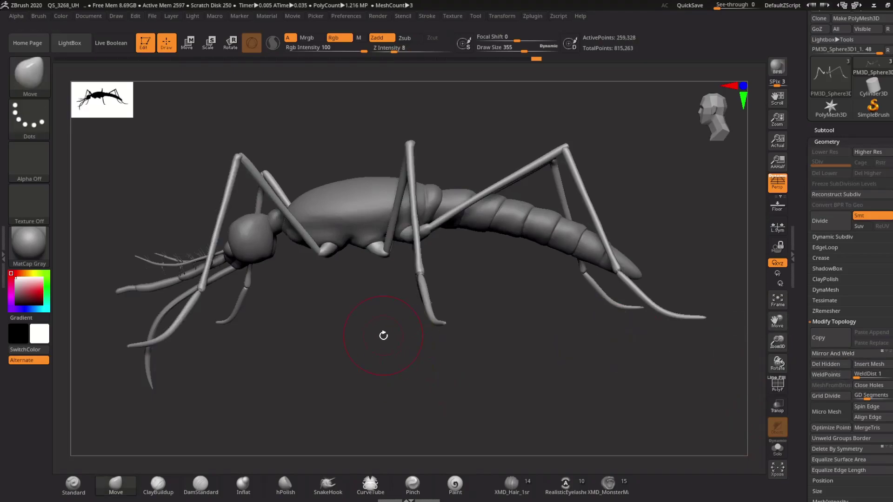
Step: Review the mirrored legs from several angles and scale them up slightly
mouse_move(383, 334)
left_mouse_down()
mouse_move(405, 364)
mouse_move(490, 347)
mouse_move(514, 383)
mouse_move(542, 371)
mouse_move(528, 361)
mouse_move(504, 369)
mouse_move(478, 333)
mouse_move(526, 345)
left_mouse_up()
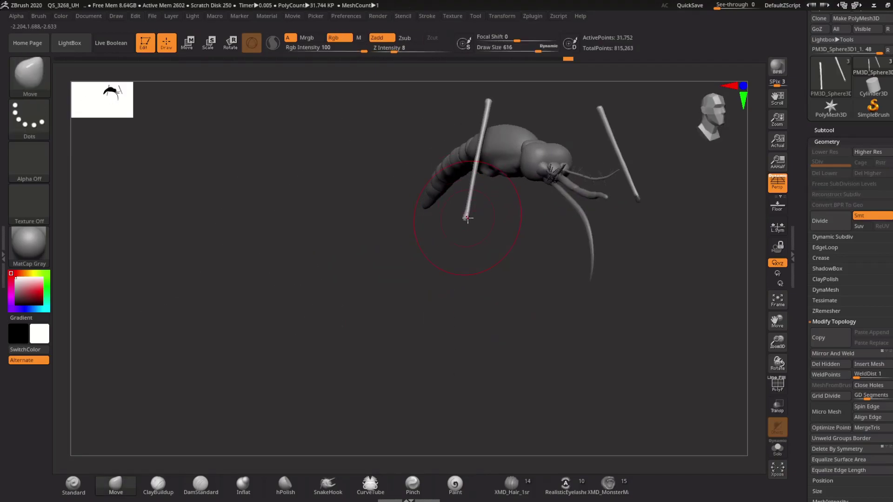
left_click_drag(467, 218, 465, 229)
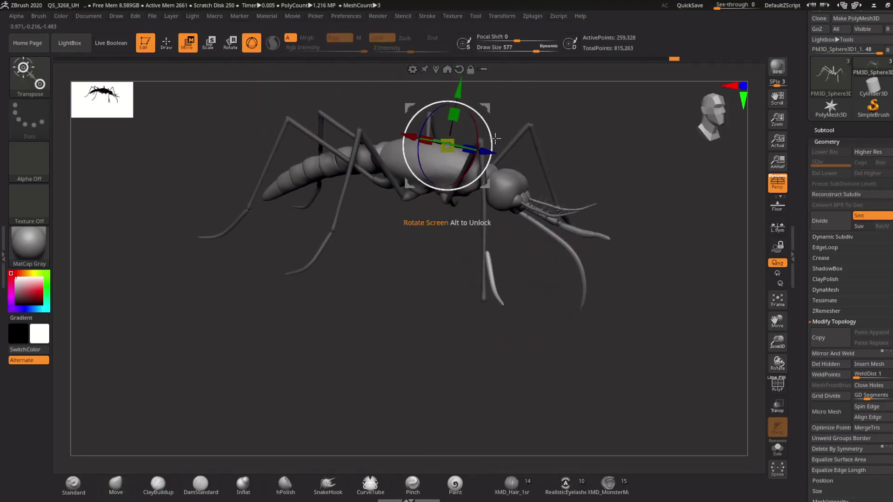
left_click_drag(468, 219, 436, 334)
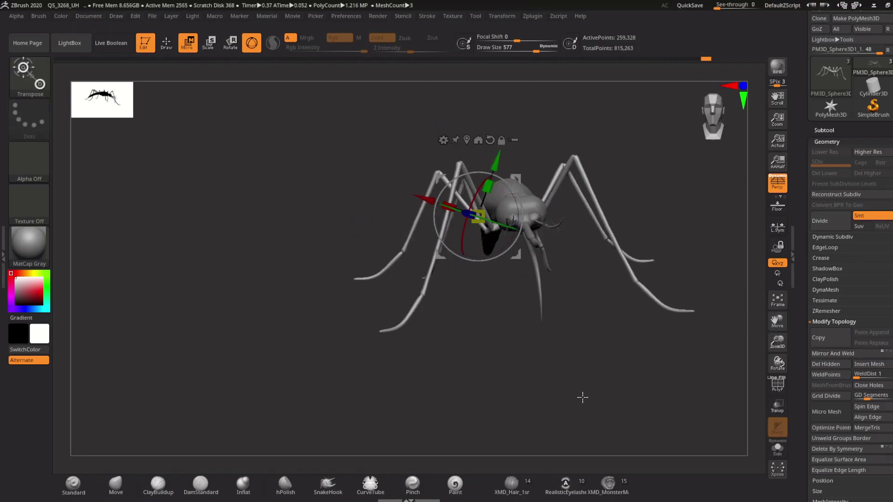
key("q")
key("s")
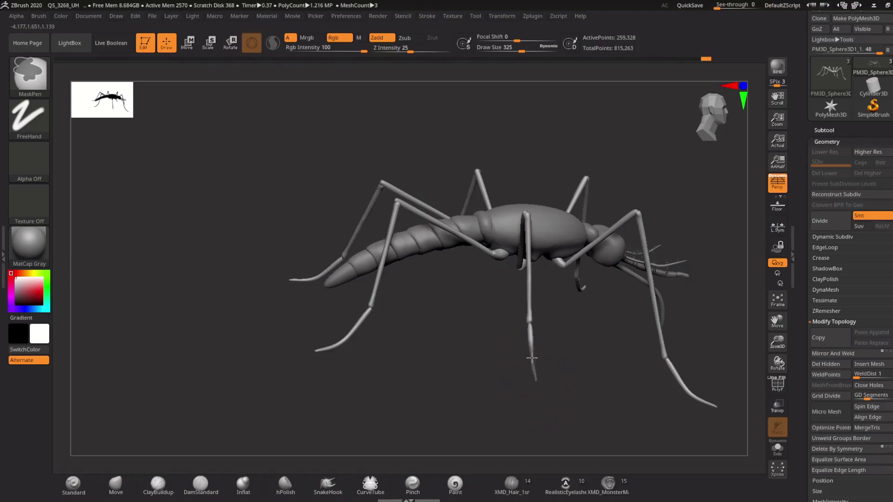
key("w")
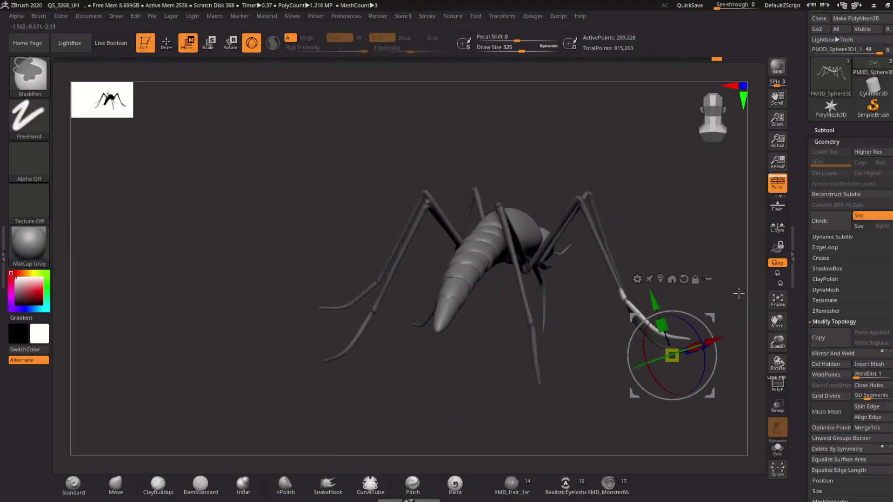
left_click_drag(739, 293, 656, 340)
left_click_drag(525, 249, 608, 314)
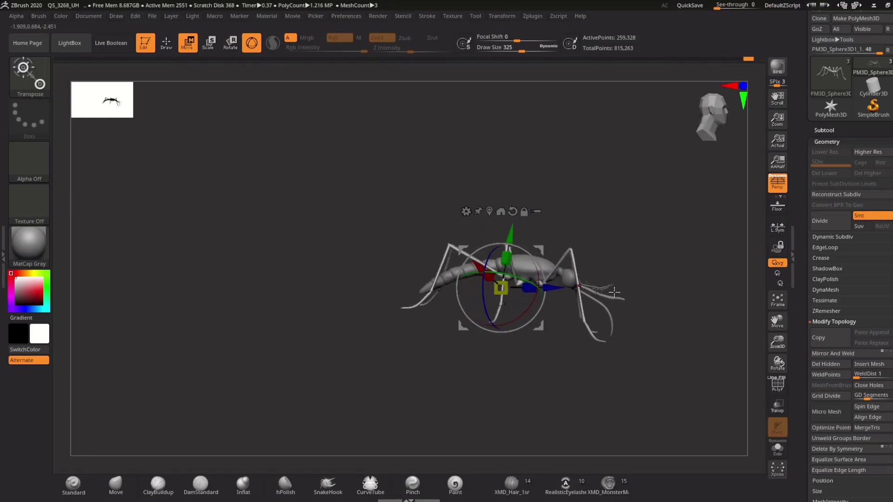
left_click_drag(645, 266, 544, 361)
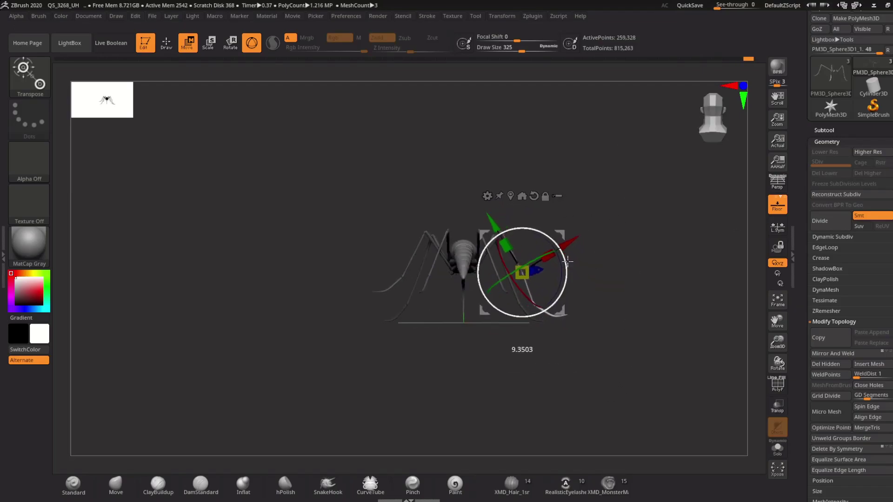
left_click_drag(560, 233, 563, 241)
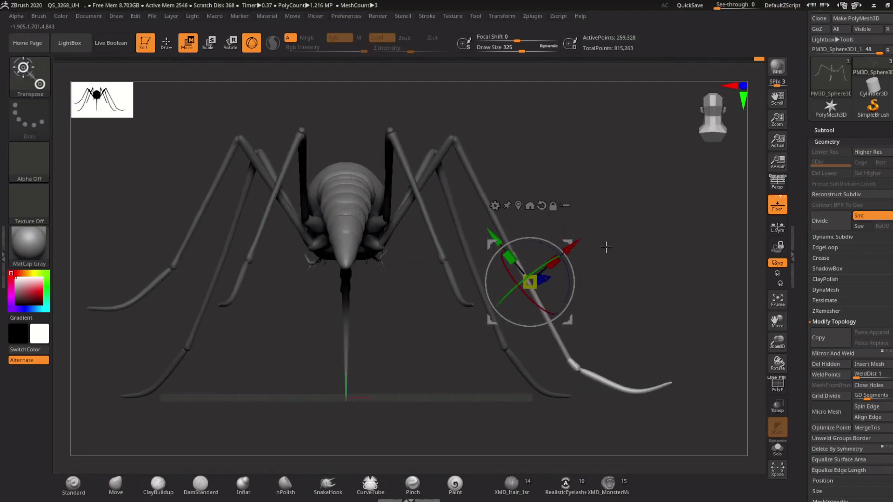
Step: Scale the mosquito up around the tail, re-centre a front view, and undo to show all parts
key("q")
mouse_move(641, 259)
left_mouse_down()
mouse_move(582, 289)
mouse_move(521, 250)
mouse_move(455, 316)
mouse_move(593, 345)
mouse_move(668, 343)
left_mouse_up()
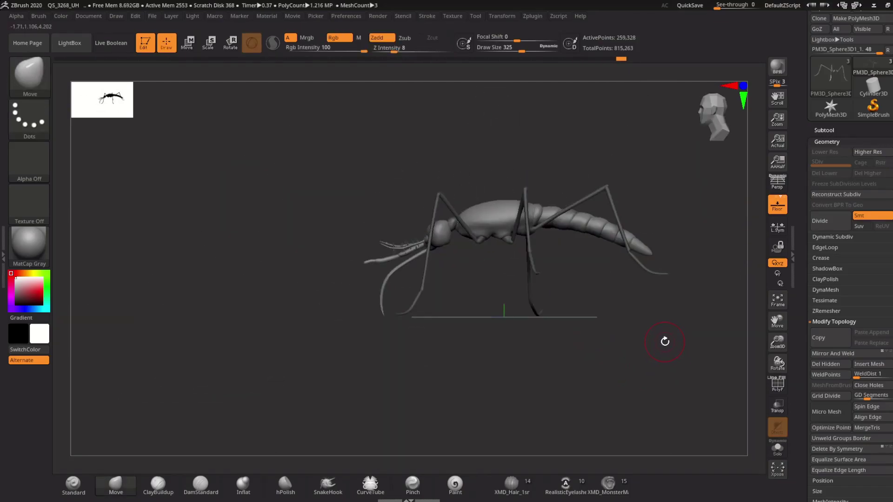
key("w")
left_click_drag(594, 295, 605, 295)
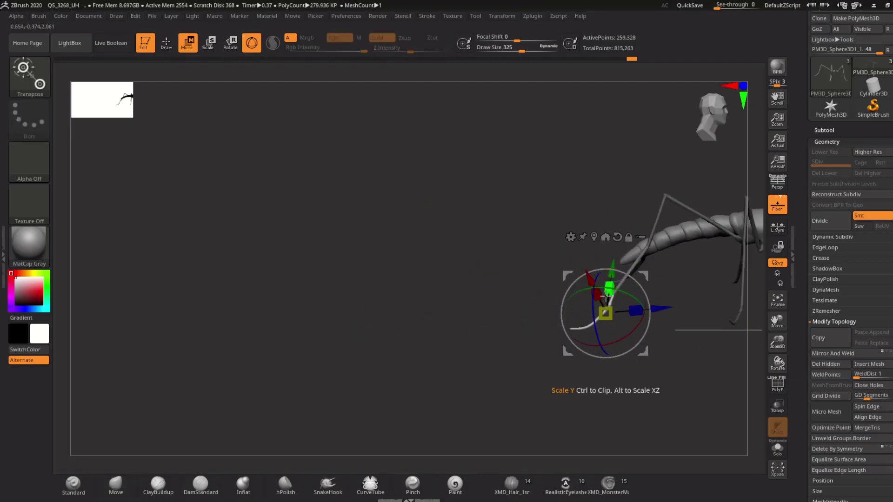
left_click_drag(686, 306, 605, 353)
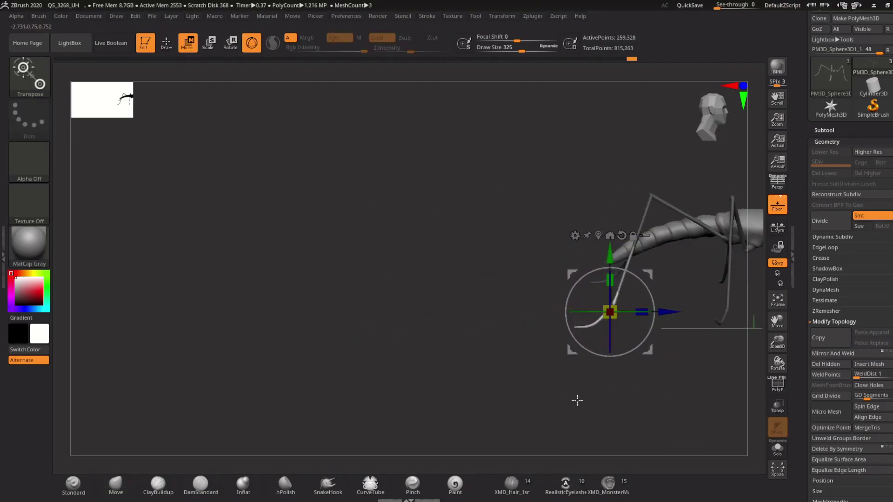
left_click_drag(578, 399, 622, 401, "shift")
key("q")
key("ctrl+z")
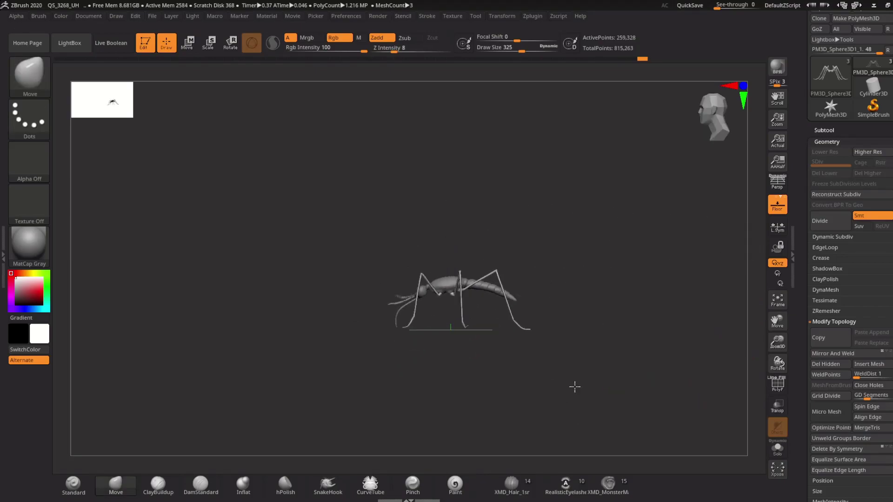
Step: Zoom in on the head and leg joints to carve creases, then orbit to review the thorax
key("f")
key("s")
mouse_move(543, 273)
right_mouse_down("ctrl")
mouse_move(459, 187)
mouse_move(589, 276)
right_mouse_up("ctrl")
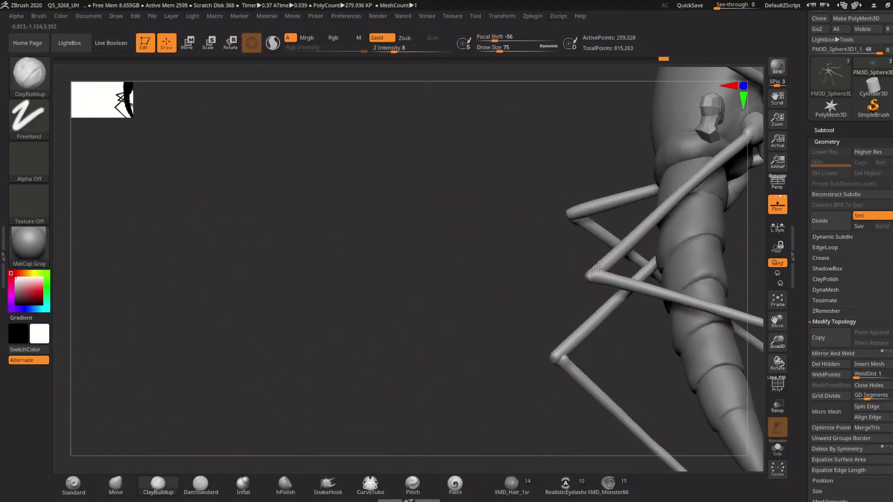
mouse_move(586, 260)
right_mouse_down()
mouse_move(403, 325)
mouse_move(522, 270)
mouse_move(356, 354)
right_mouse_up()
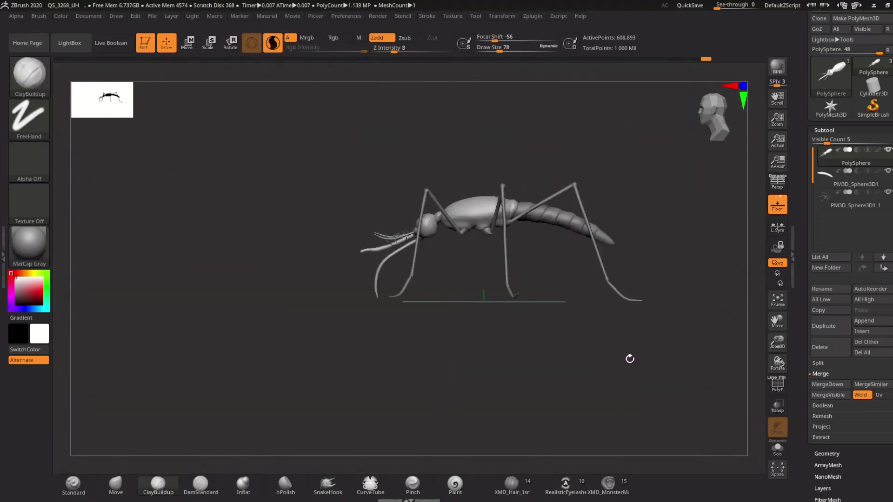
mouse_move(627, 359)
left_mouse_down()
mouse_move(604, 389)
mouse_move(630, 346)
mouse_move(628, 383)
left_mouse_up()
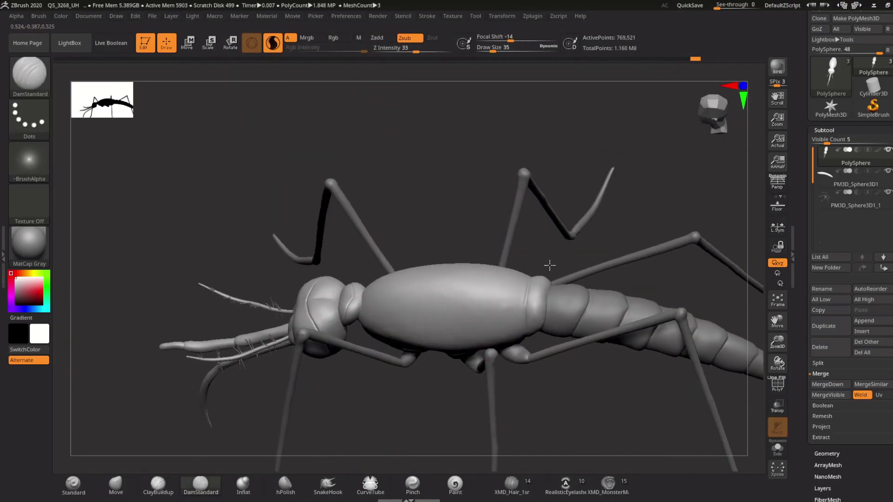
mouse_move(436, 422)
left_mouse_down()
mouse_move(289, 434)
mouse_move(418, 397)
mouse_move(413, 329)
mouse_move(363, 401)
left_mouse_up()
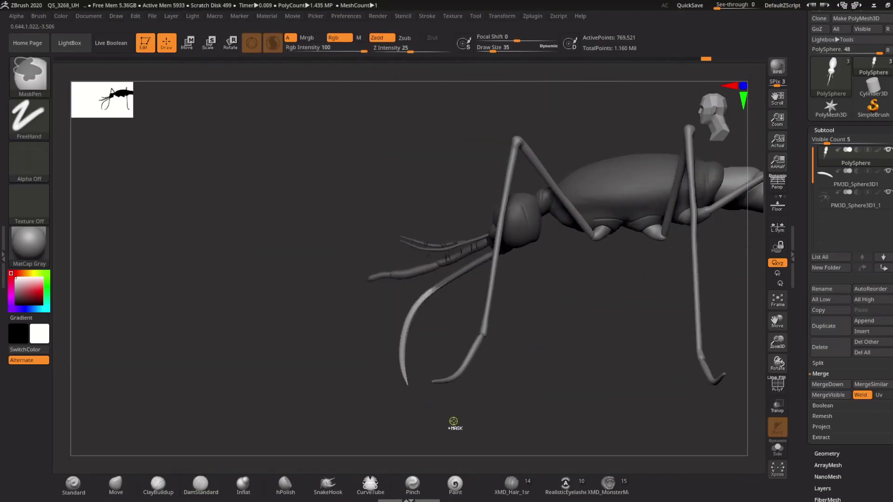
Step: Make PolySphere1 the active subtool and bring up the Transpose gizmo
left_click(831, 257)
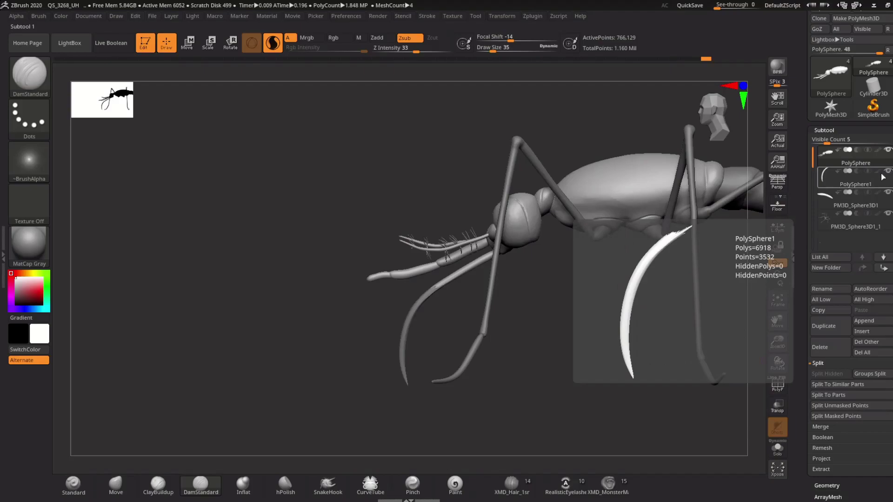
left_click(705, 244)
key("w")
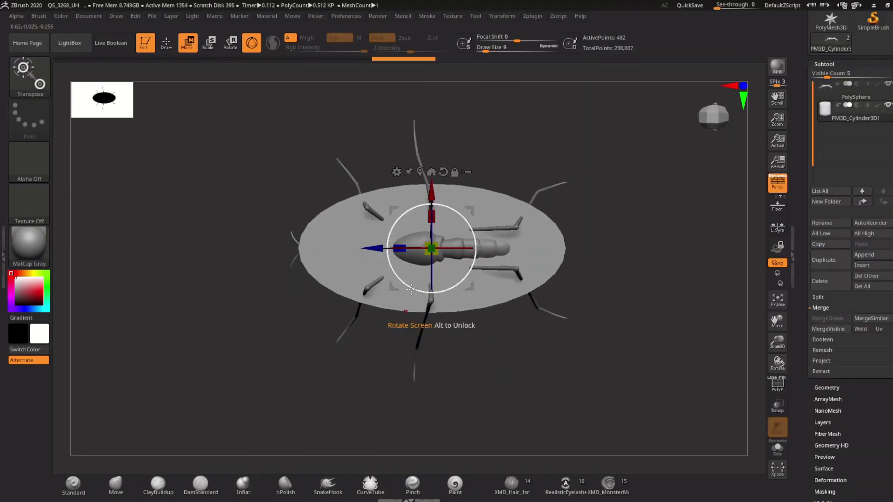
Step: Stretch the flat cylinder into a long ellipse, move it left of the abdomen, and tilt it like a wing
left_click_drag(479, 207, 481, 249)
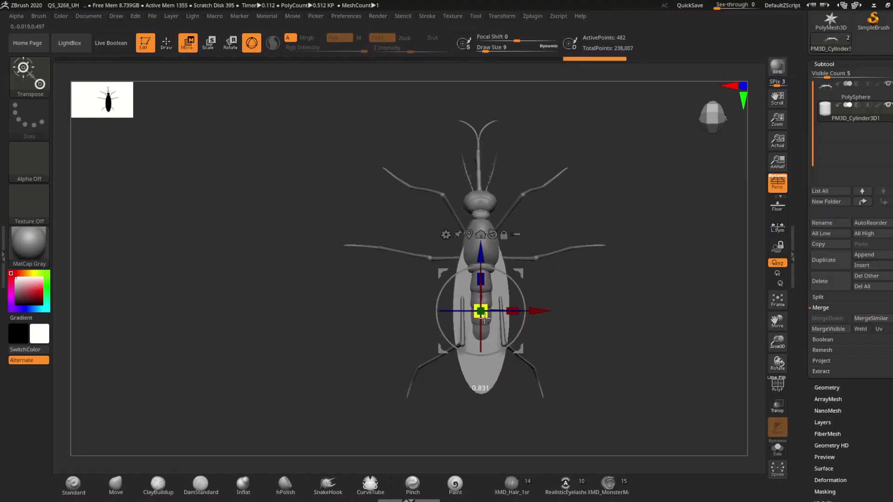
left_click_drag(515, 279, 494, 269)
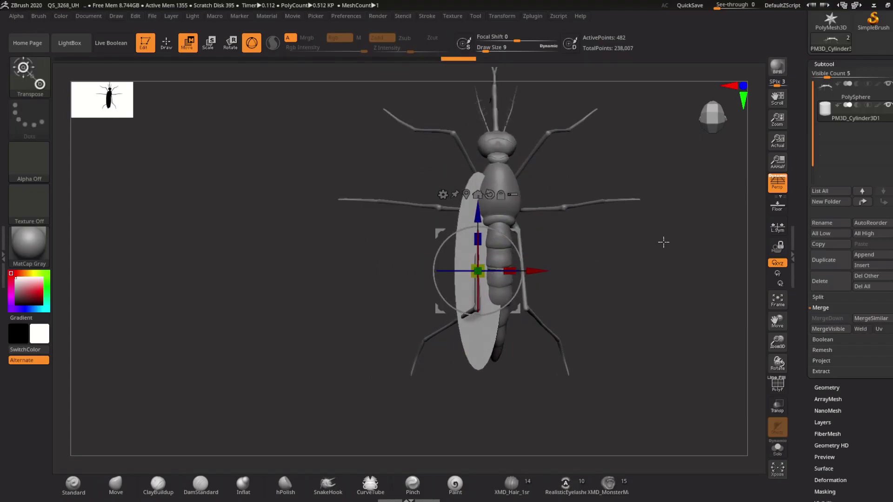
left_click_drag(518, 251, 408, 331)
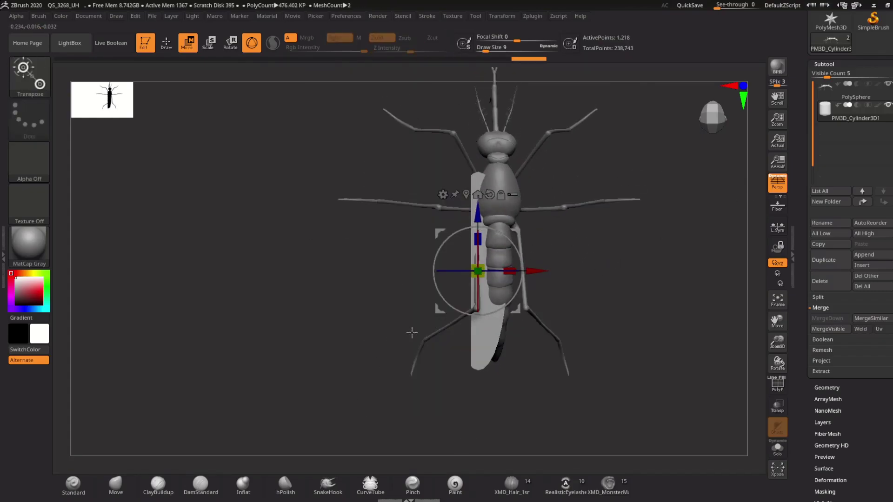
mouse_move(483, 226)
left_mouse_down()
mouse_move(675, 234)
mouse_move(542, 273)
mouse_move(609, 286)
mouse_move(540, 361)
mouse_move(676, 241)
left_mouse_up()
Step: Subdivide the wing once and slice off its lower tip
key("ctrl+d")
key("q")
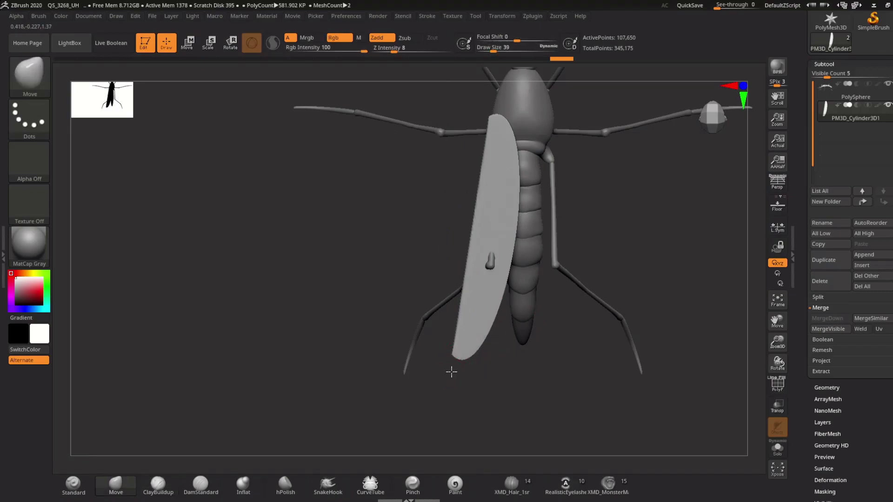
mouse_move(435, 351)
left_mouse_down("ctrl+shift")
mouse_move(444, 370)
mouse_move(549, 384)
mouse_move(494, 371)
mouse_move(472, 343)
mouse_move(437, 366)
left_mouse_up("ctrl+shift")
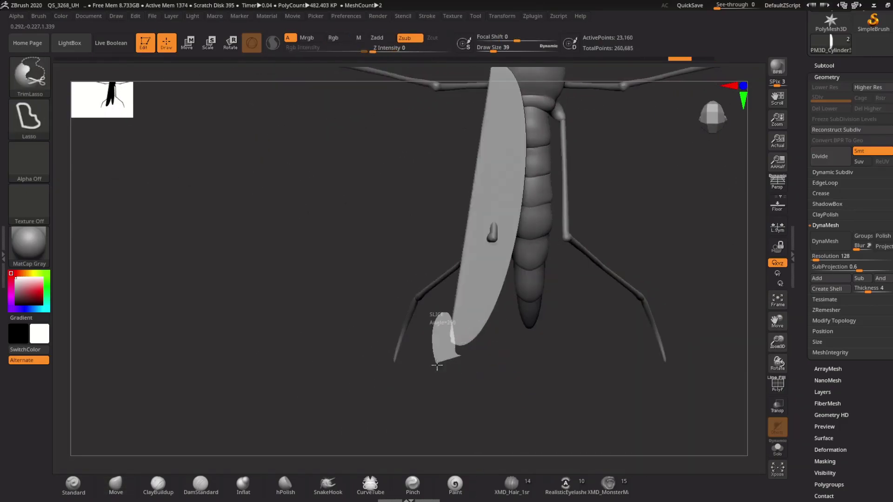
Step: Trim away the sliced lower tip and cut the wing's upper end to shape
key("s")
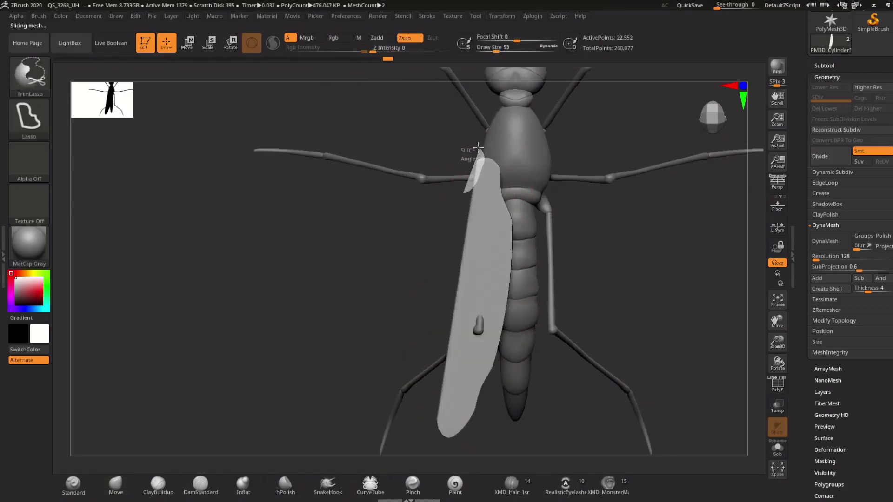
key("ctrl+shift+z")
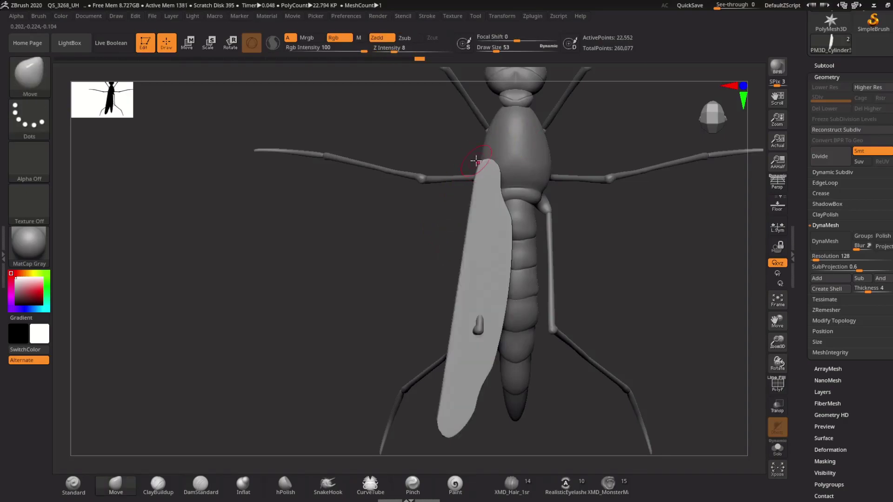
key("bracketright")
key("bracketright")
key("bracketright")
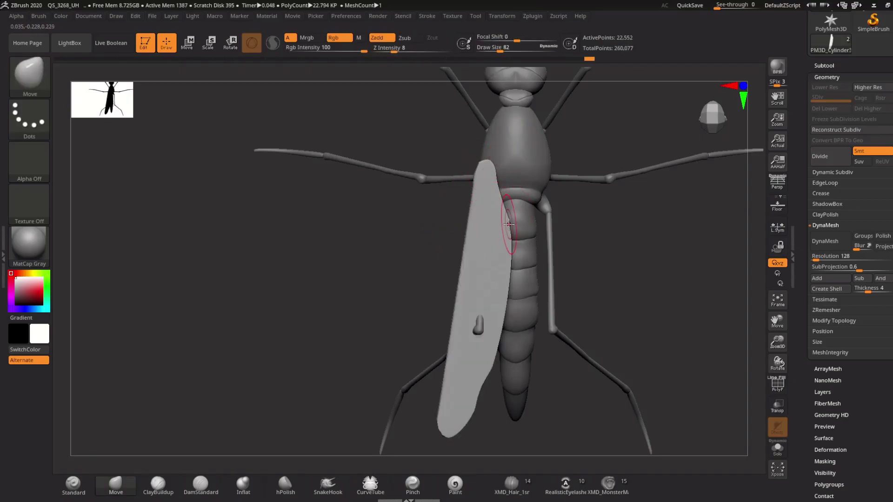
Step: Subdivide the wing twice and smooth its surface at intensity 56
key("ctrl+d")
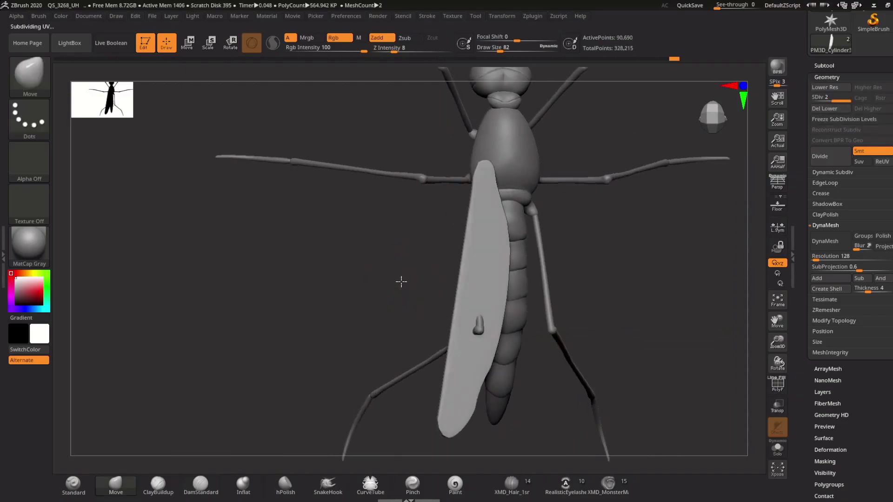
key("ctrl+d")
left_click_drag(415, 255, 475, 161)
key("space")
mouse_move(453, 323)
left_mouse_down()
mouse_move(470, 323)
mouse_move(474, 417)
left_mouse_up()
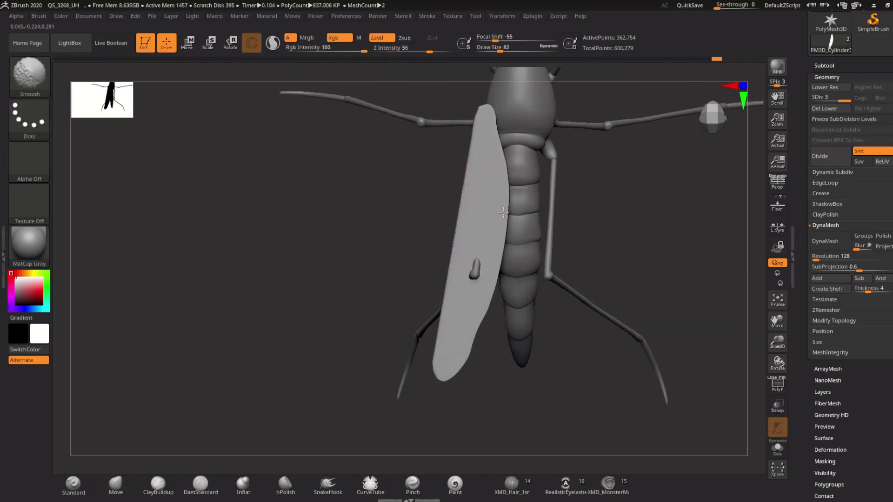
Step: Inspect the wing from below and above, then select the body subtool
left_click_drag(502, 244, 434, 288)
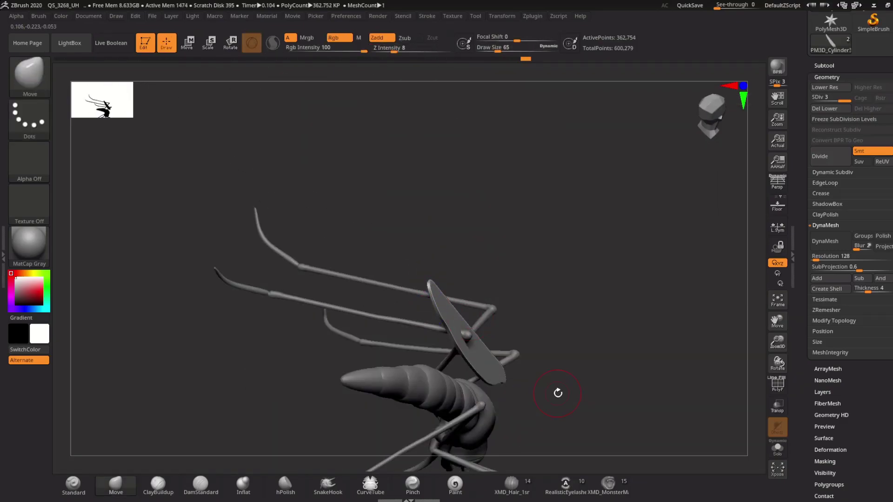
left_click_drag(557, 393, 460, 355)
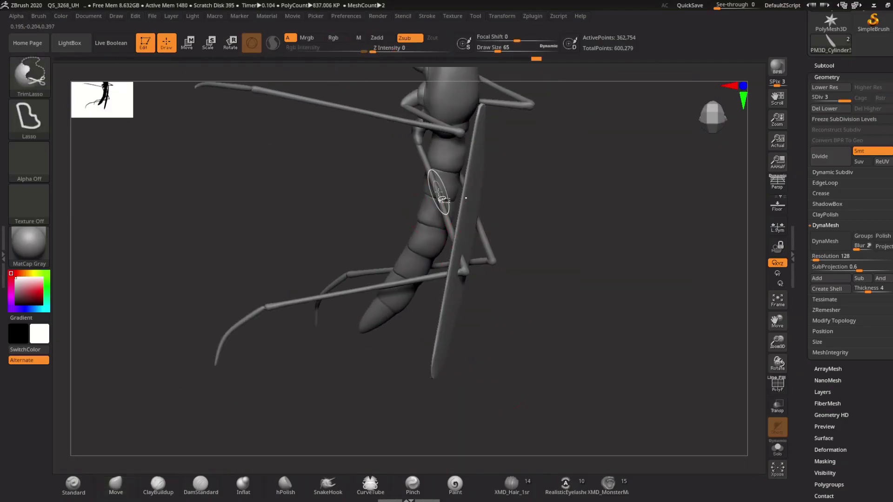
mouse_move(460, 355)
left_mouse_down()
mouse_move(347, 257)
mouse_move(583, 276)
mouse_move(568, 385)
left_mouse_up()
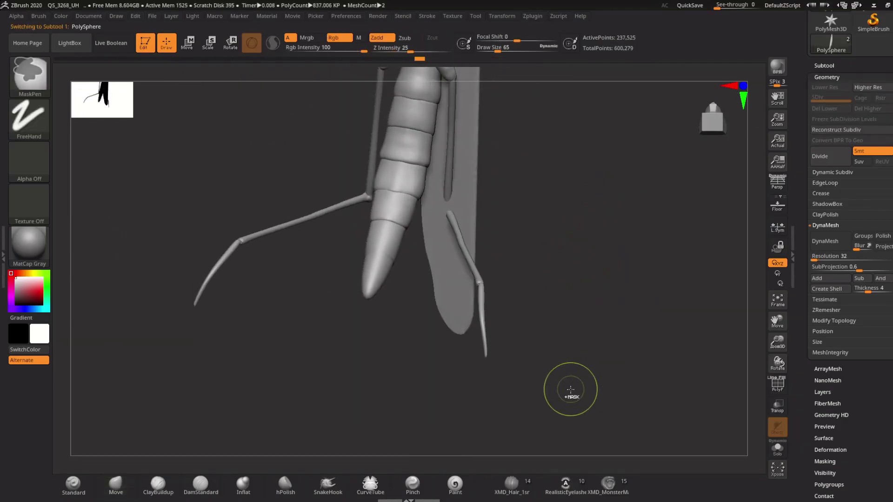
mouse_move(552, 195)
left_mouse_down()
mouse_move(288, 250)
mouse_move(416, 207)
mouse_move(319, 259)
left_mouse_up()
mouse_move(390, 289)
left_mouse_down()
mouse_move(473, 312)
mouse_move(449, 270)
mouse_move(432, 265)
left_mouse_up()
Step: Shrink the brush and frame the whole mosquito with the Transpose gizmo active
key("s")
mouse_move(436, 325)
left_mouse_down()
mouse_move(428, 313)
mouse_move(428, 344)
mouse_move(540, 293)
left_mouse_up()
key("s")
mouse_move(539, 293)
left_mouse_down()
mouse_move(523, 335)
mouse_move(658, 319)
mouse_move(524, 166)
mouse_move(554, 165)
mouse_move(536, 338)
mouse_move(698, 261)
mouse_move(637, 283)
left_mouse_up()
key("f")
key("w")
left_click(827, 388)
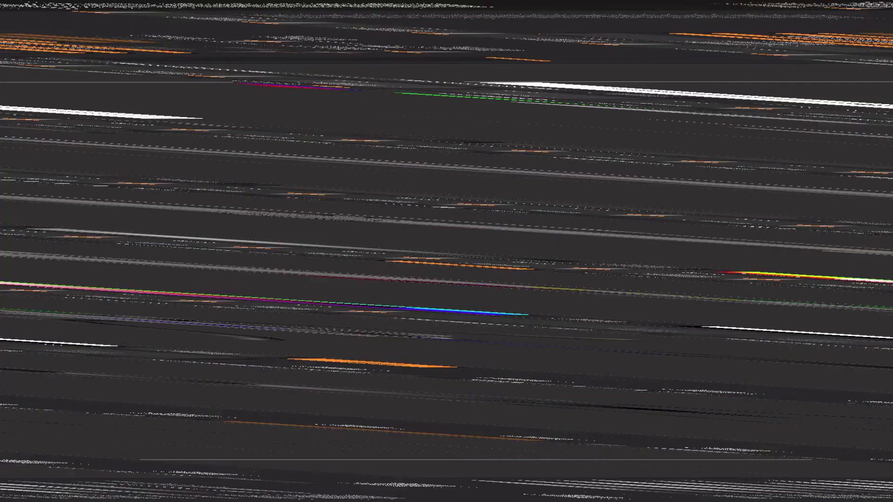
Step: Open Geometry > Modify Topology and Alt-click the wing to make it the active subtool
mouse_move(650, 303)
left_mouse_down()
mouse_move(660, 325)
mouse_move(622, 345)
mouse_move(642, 303)
left_mouse_up()
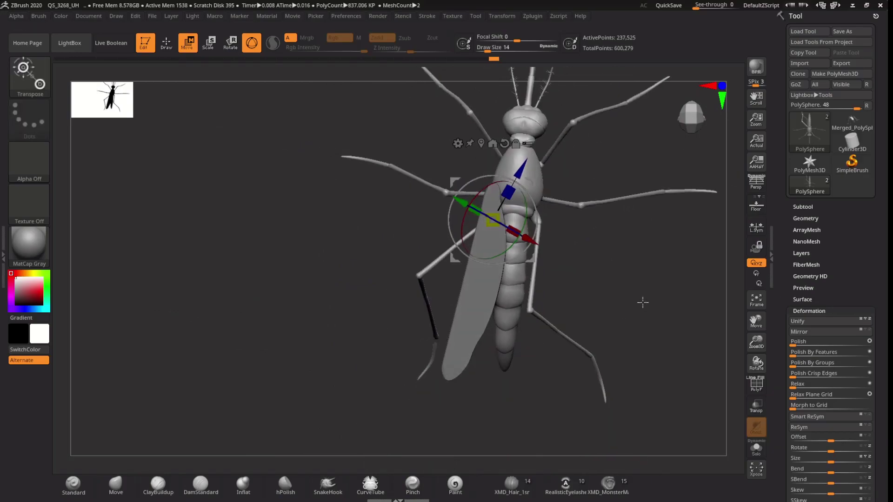
mouse_move(588, 319)
left_mouse_down()
mouse_move(608, 229)
mouse_move(626, 235)
mouse_move(638, 226)
mouse_move(678, 295)
left_mouse_up()
key("f")
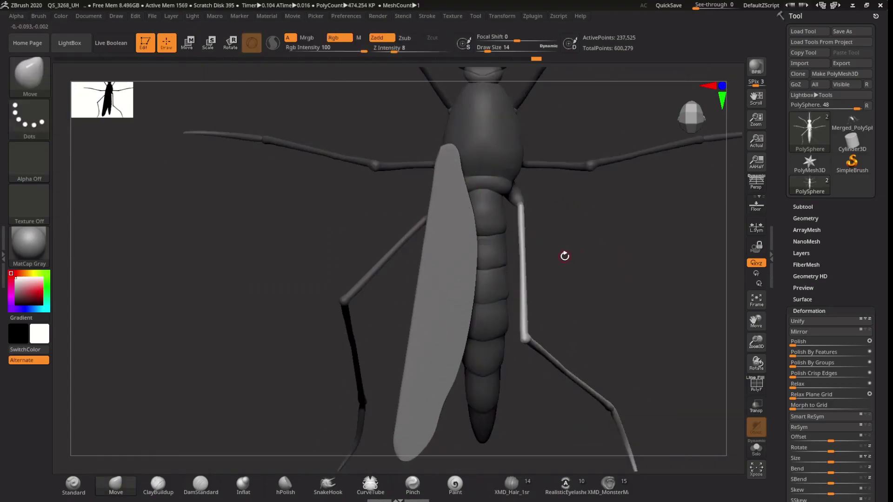
key("w")
mouse_move(564, 255)
left_mouse_down()
mouse_move(553, 158)
mouse_move(536, 143)
mouse_move(584, 329)
left_mouse_up()
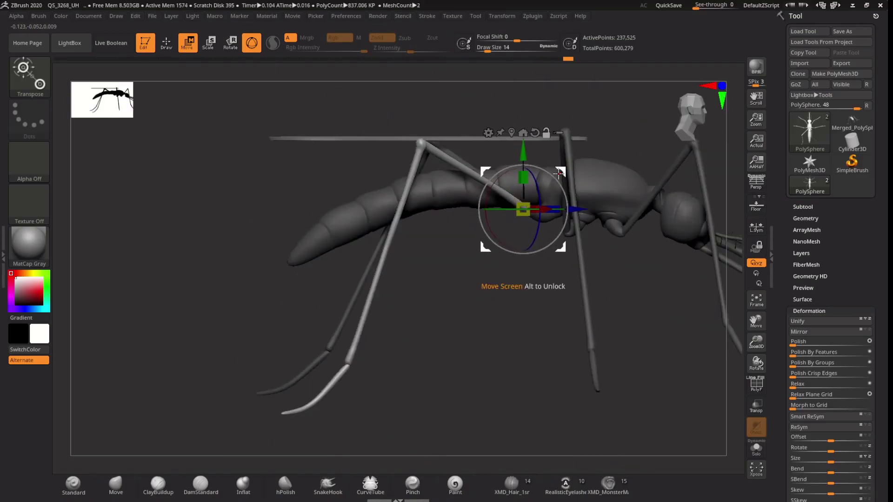
mouse_move(474, 277)
left_mouse_down()
mouse_move(521, 303)
mouse_move(538, 285)
mouse_move(657, 279)
left_mouse_up()
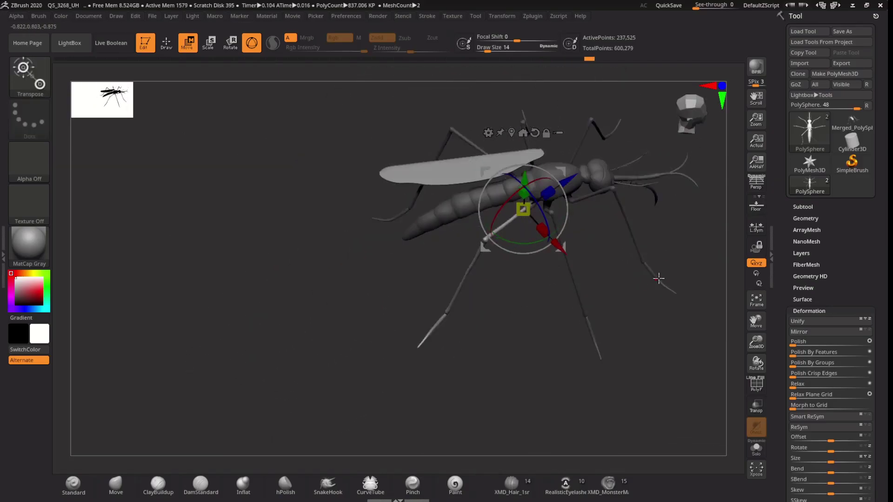
left_click(805, 218)
left_click(813, 226)
mouse_move(605, 326)
left_mouse_down()
mouse_move(579, 344)
mouse_move(635, 328)
mouse_move(604, 279)
mouse_move(418, 326)
mouse_move(337, 370)
mouse_move(470, 288)
left_mouse_up()
Step: Switch to the Inflat brush with colour painting off and intensity 24
key("q")
key("b")
key("i")
key("n")
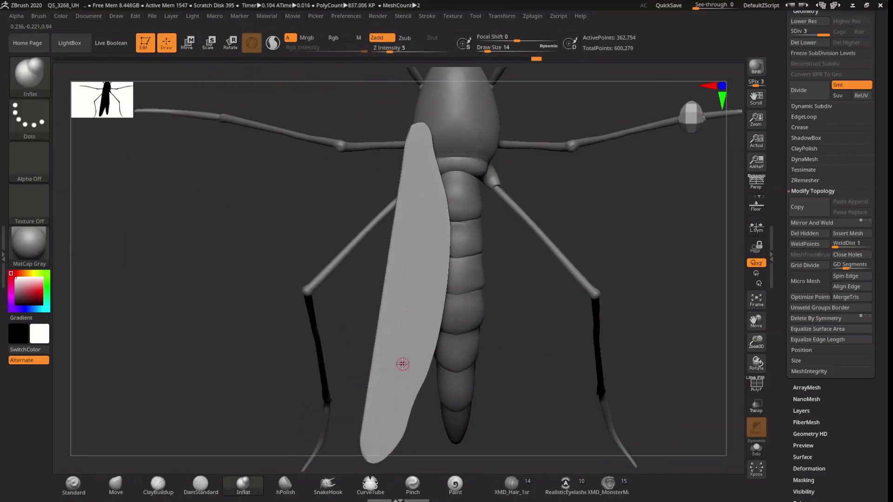
left_click_drag(398, 365, 385, 313)
key("space")
left_click_drag(372, 358, 394, 362)
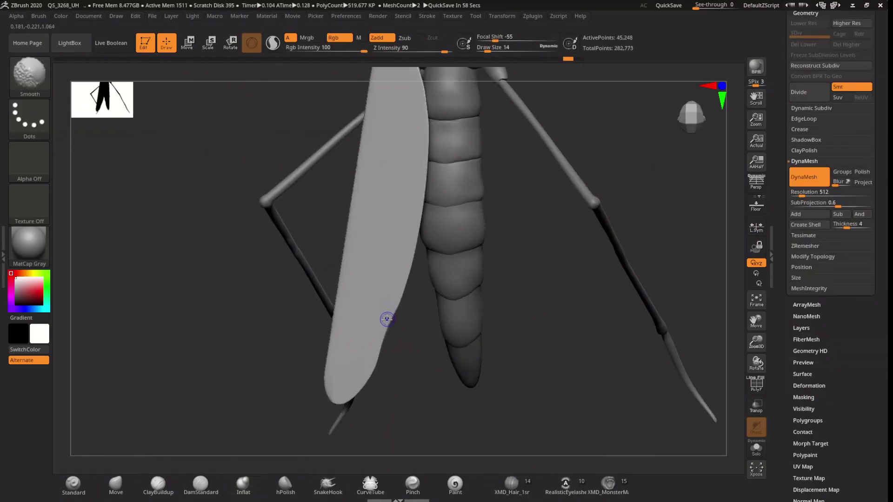
mouse_move(340, 404)
left_mouse_down()
mouse_move(330, 400)
mouse_move(381, 426)
left_mouse_up()
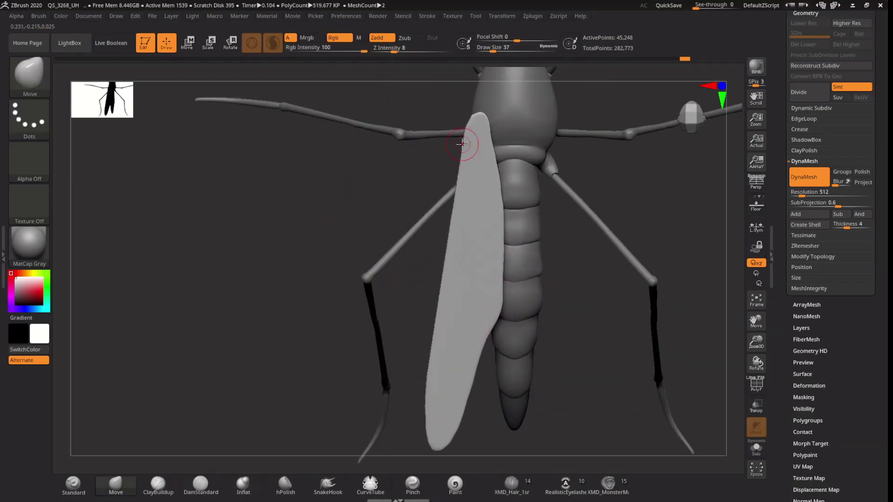
Step: Set the Inflat brush to Draw Size 5 for veins and bring the wing's front into view
key("b")
key("i")
key("n")
key("s")
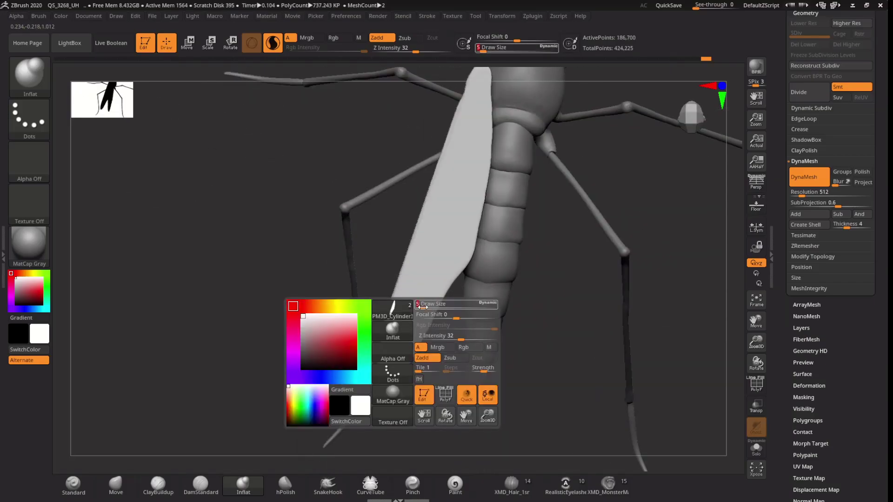
key("Return")
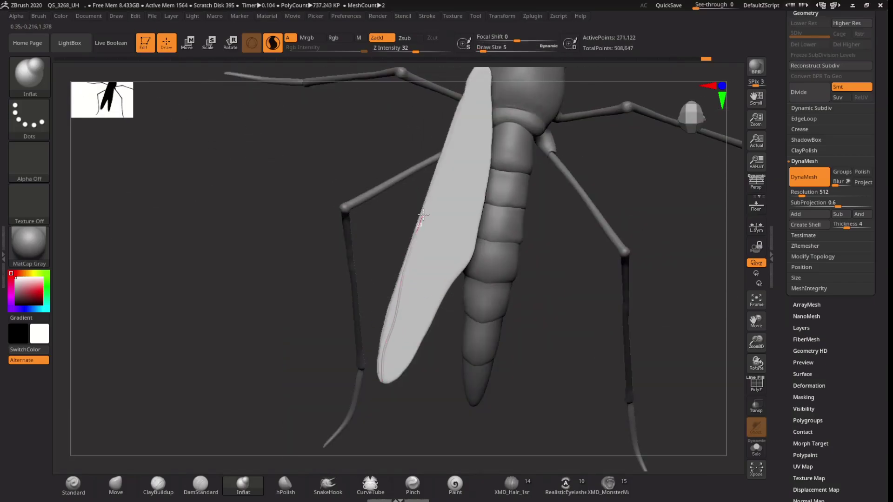
left_click_drag(426, 405, 410, 170)
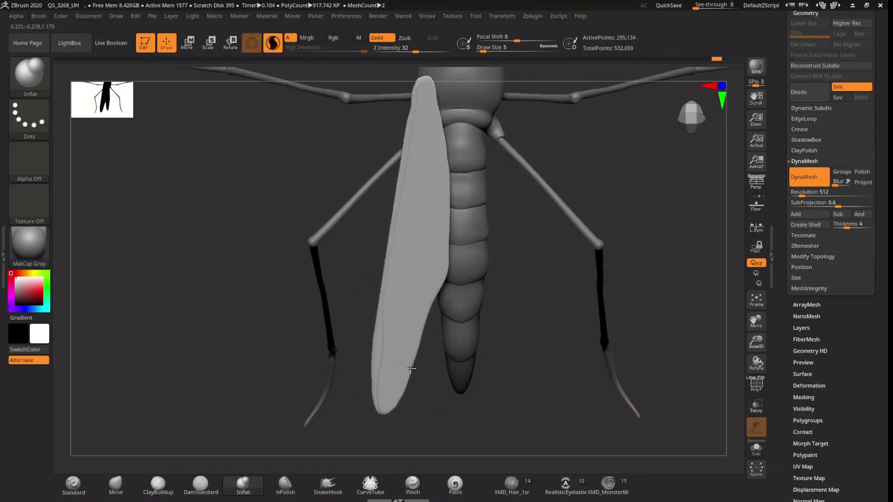
left_click_drag(382, 465, 373, 381, "alt")
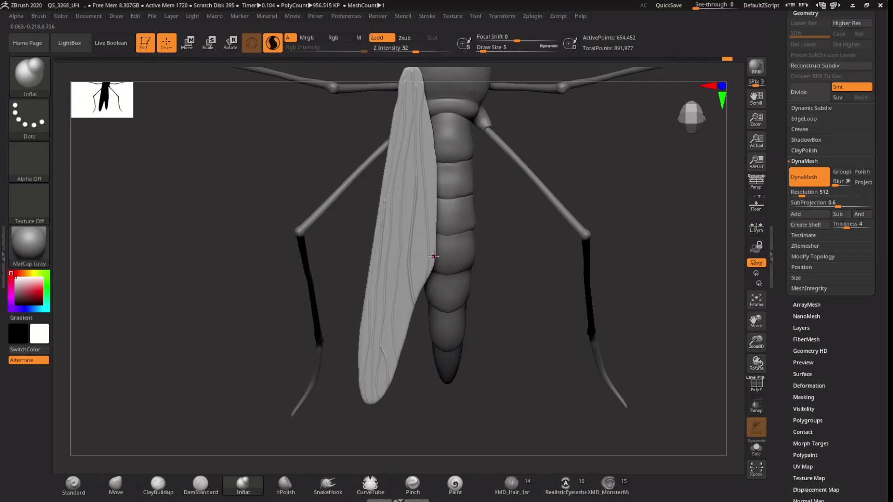
Step: Mirror And Weld the veined wing onto the mosquito's other side
key("space")
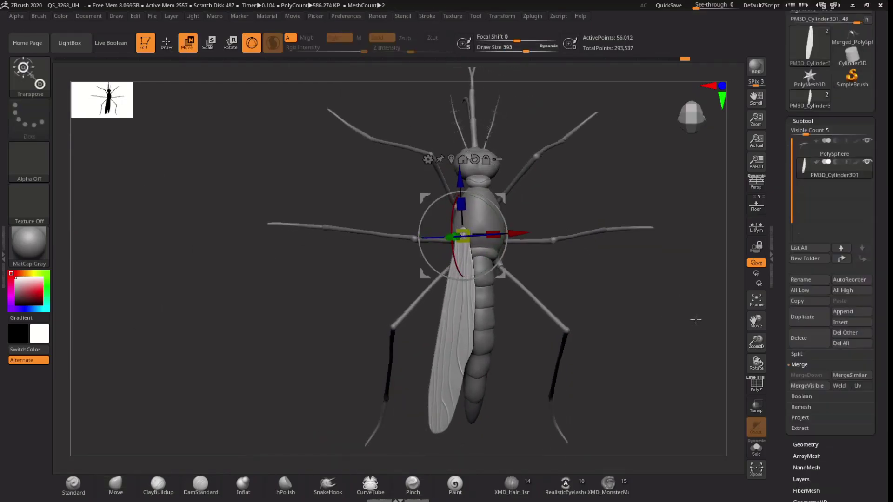
left_click(821, 376)
left_click(811, 344)
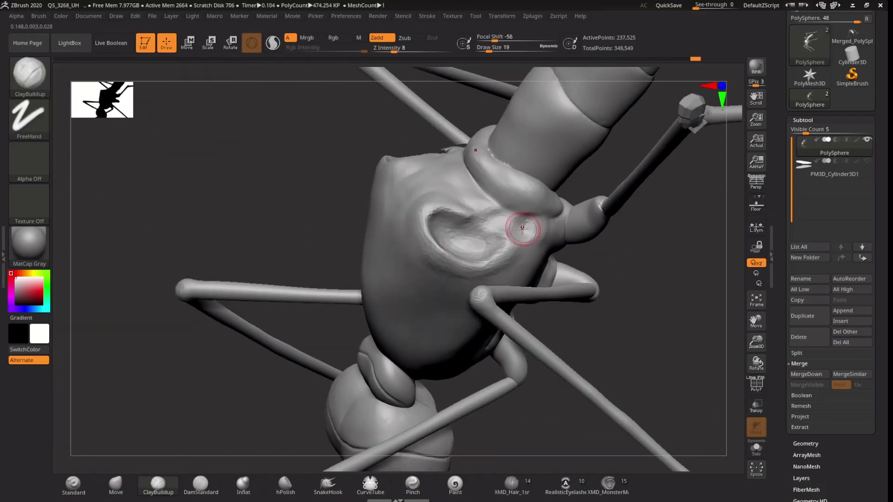
Step: Smooth the eye socket rim, then append a sphere subtool and scale it down
left_click_drag(472, 203, 445, 223, "shift")
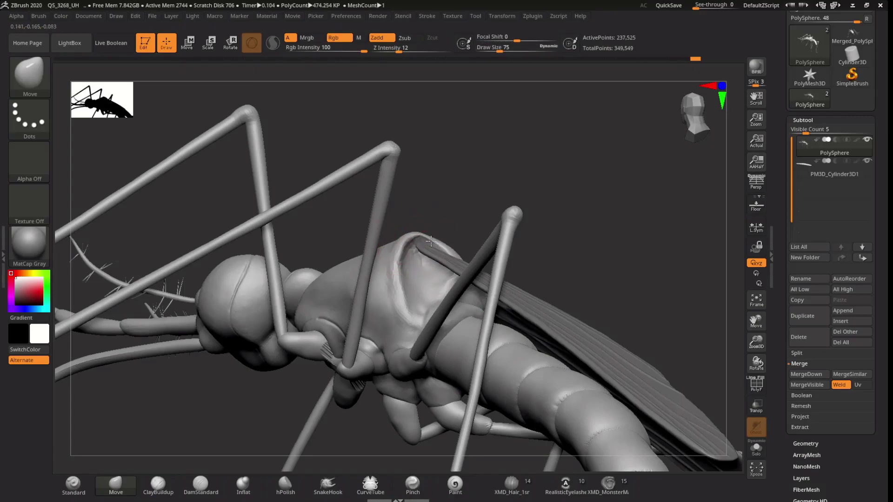
left_click(851, 310)
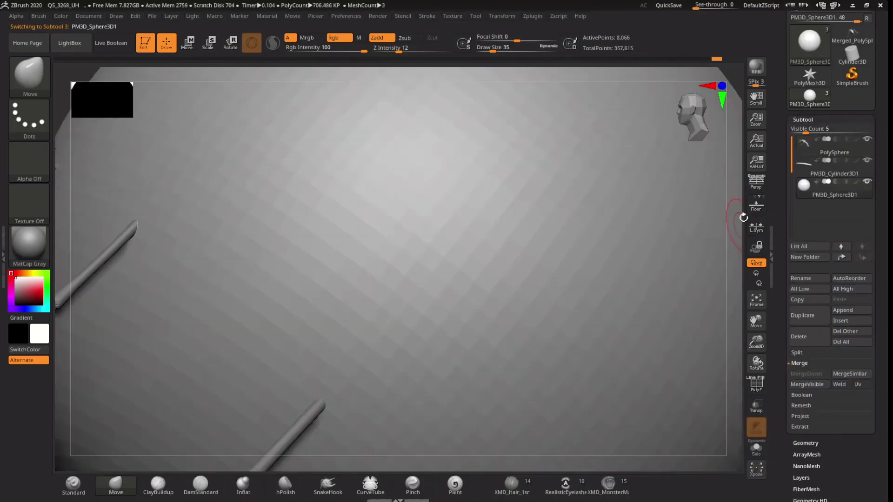
key("w")
mouse_move(407, 315)
left_mouse_down()
mouse_move(375, 240)
mouse_move(400, 279)
mouse_move(419, 238)
mouse_move(400, 267)
mouse_move(415, 258)
mouse_move(428, 270)
mouse_move(446, 241)
left_mouse_up()
left_click(446, 242, "alt")
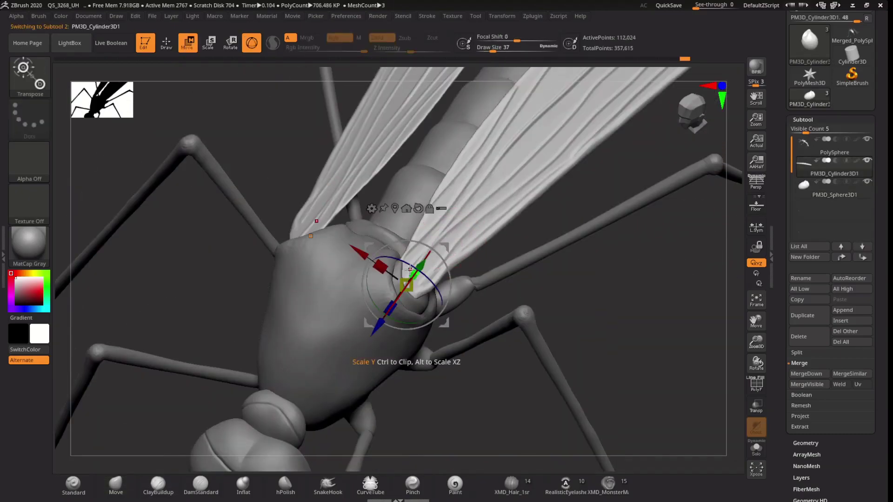
Step: Select the wing-base sphere, then the main body, checking the wing joint on the thorax
mouse_move(409, 269)
left_mouse_down()
mouse_move(434, 280)
mouse_move(460, 335)
left_mouse_up()
key("q")
left_click(475, 366, "alt")
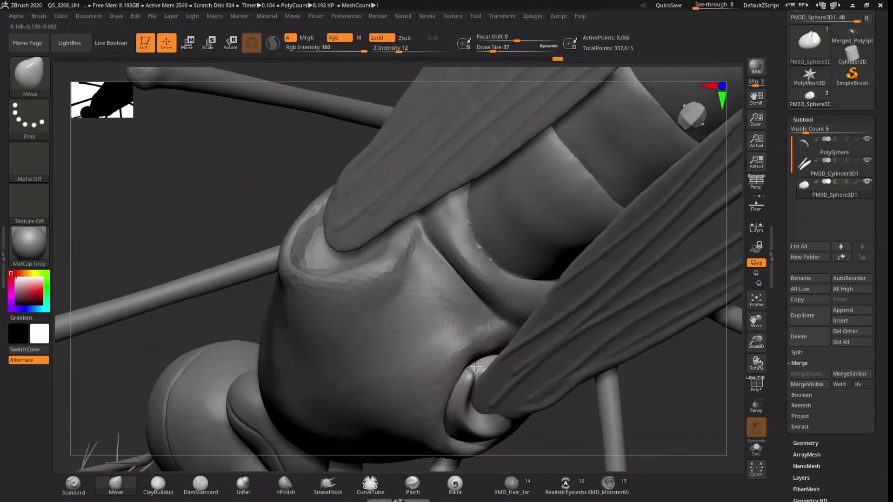
mouse_move(475, 366)
right_mouse_down()
mouse_move(492, 382)
mouse_move(460, 374)
mouse_move(493, 380)
right_mouse_up()
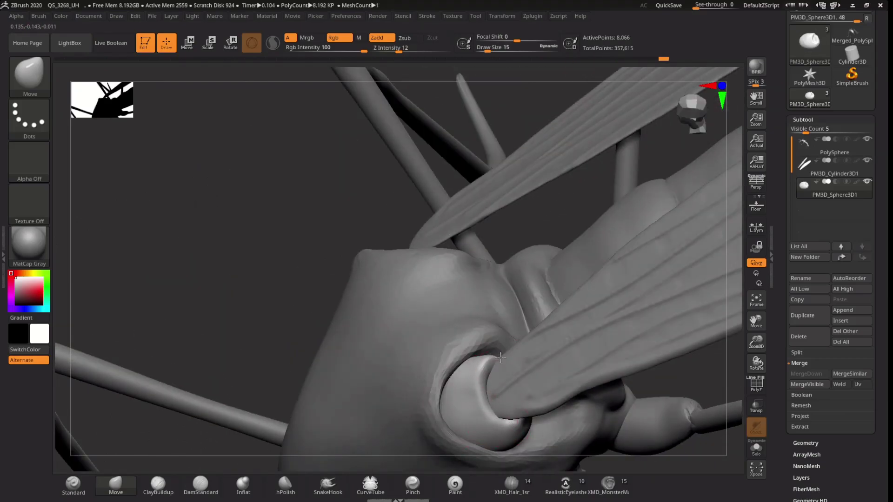
left_click(500, 358, "alt")
mouse_move(501, 358)
right_mouse_down()
mouse_move(459, 330)
mouse_move(387, 335)
mouse_move(401, 343)
mouse_move(382, 331)
mouse_move(435, 299)
mouse_move(380, 273)
mouse_move(429, 368)
mouse_move(596, 231)
right_mouse_up()
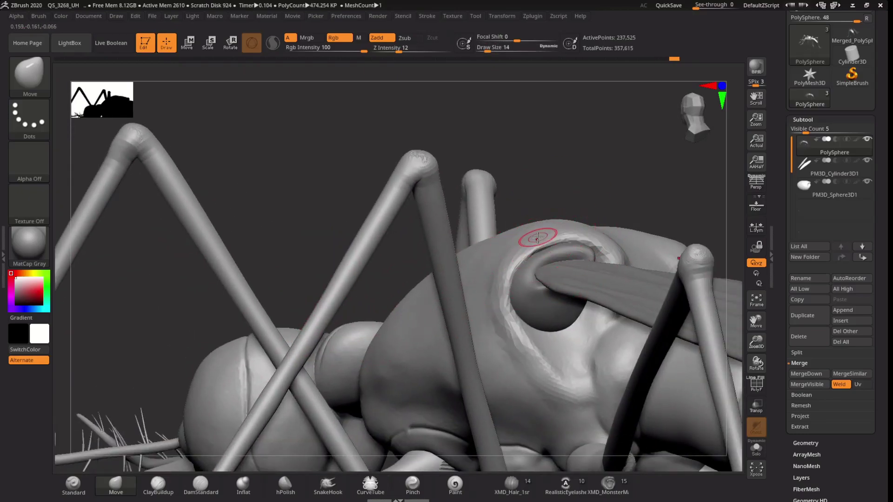
right_click_drag(538, 368, 598, 279)
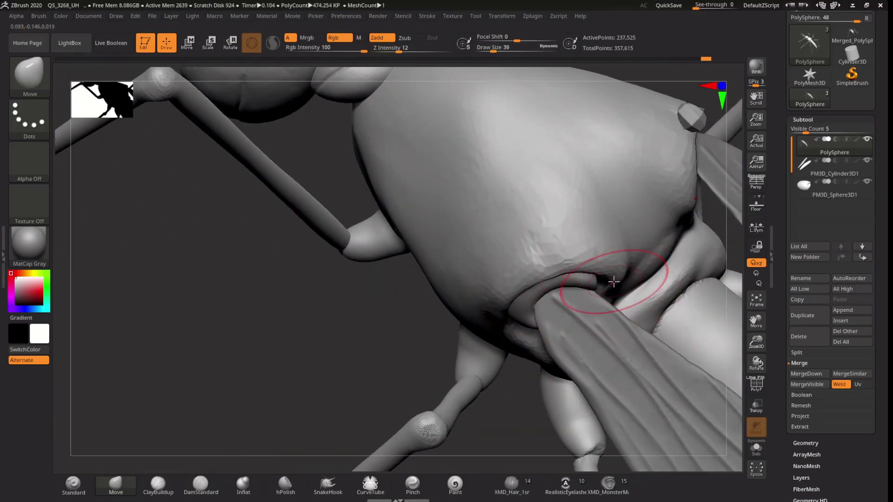
mouse_move(663, 210)
right_mouse_down()
mouse_move(589, 285)
mouse_move(493, 423)
right_mouse_up()
key("f")
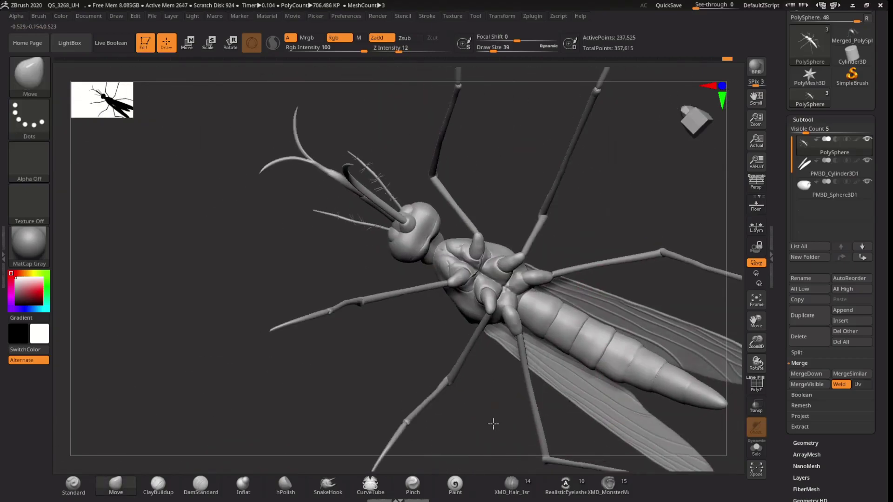
Step: Inflate the thorax around the wing joints, orbiting to check from side and top
left_click(243, 483)
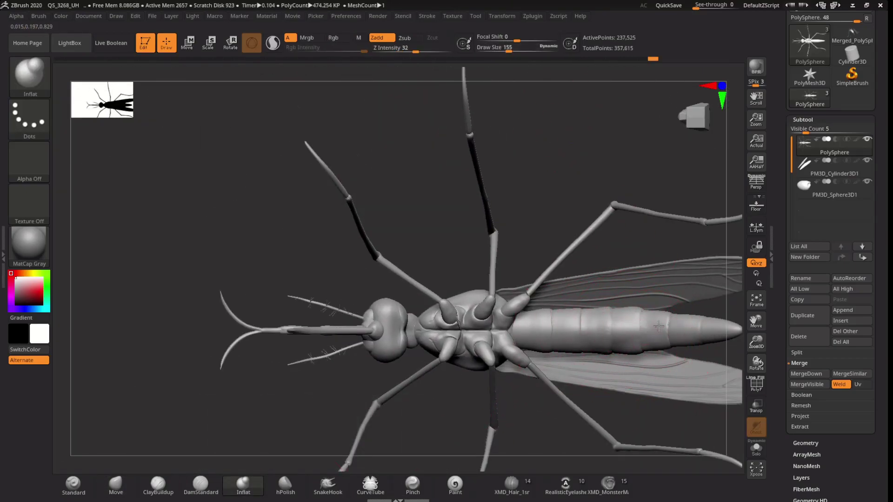
mouse_move(659, 326)
right_mouse_down()
mouse_move(637, 319)
mouse_move(559, 404)
right_mouse_up()
right_click_drag(435, 472, 581, 316)
left_click_drag(618, 312, 582, 312)
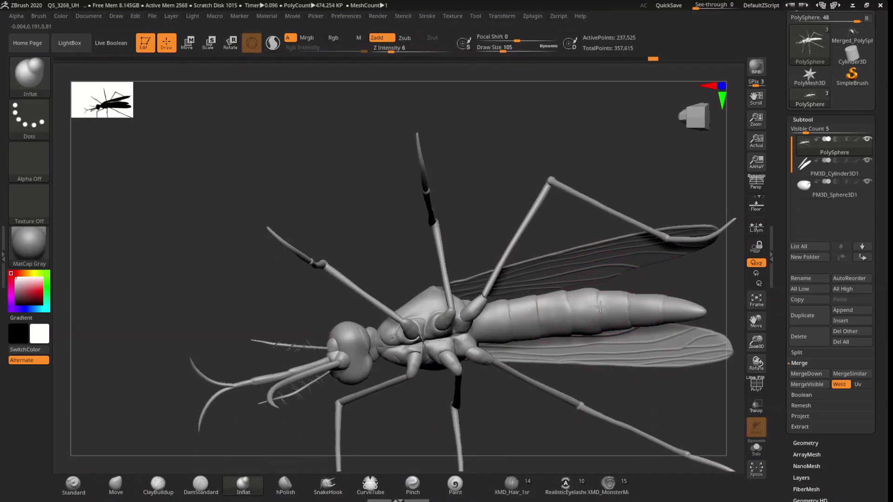
mouse_move(540, 310)
right_mouse_down()
mouse_move(564, 320)
mouse_move(598, 404)
mouse_move(578, 389)
mouse_move(565, 302)
mouse_move(509, 259)
mouse_move(508, 399)
mouse_move(600, 312)
right_mouse_up()
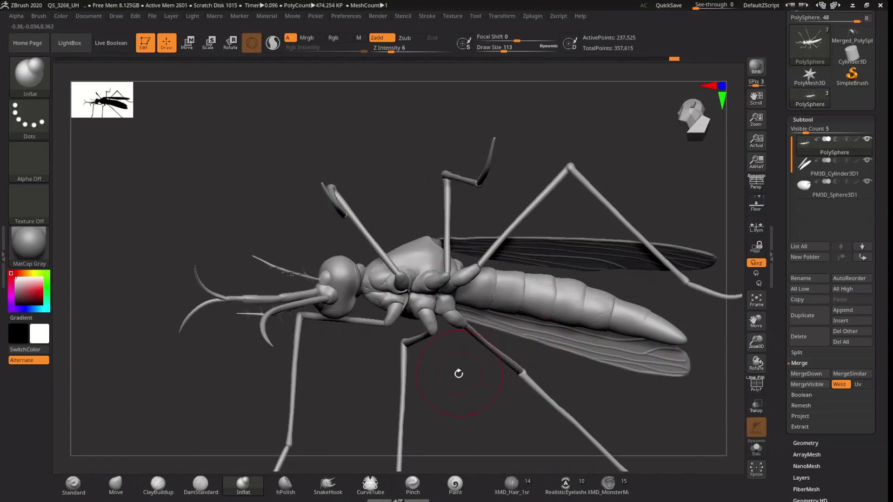
right_click_drag(458, 374, 602, 308)
mouse_move(542, 303)
right_mouse_down()
mouse_move(548, 378)
mouse_move(511, 326)
mouse_move(474, 315)
right_mouse_up()
Step: Switch to the groove-carving brush, zoom on the abdomen, and adjust brush size
left_click(200, 483)
mouse_move(604, 302)
right_mouse_down("alt")
mouse_move(630, 280)
mouse_move(567, 319)
right_mouse_up("alt")
key("s")
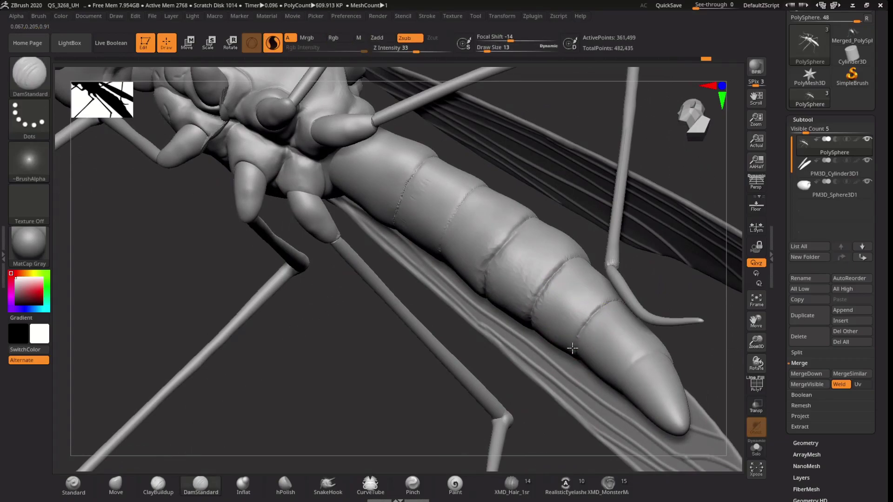
Step: Orbit from the abdomen toward a leg and wing and zoom in on the mosquito
mouse_move(572, 347)
right_mouse_down()
mouse_move(652, 365)
mouse_move(629, 360)
right_mouse_up()
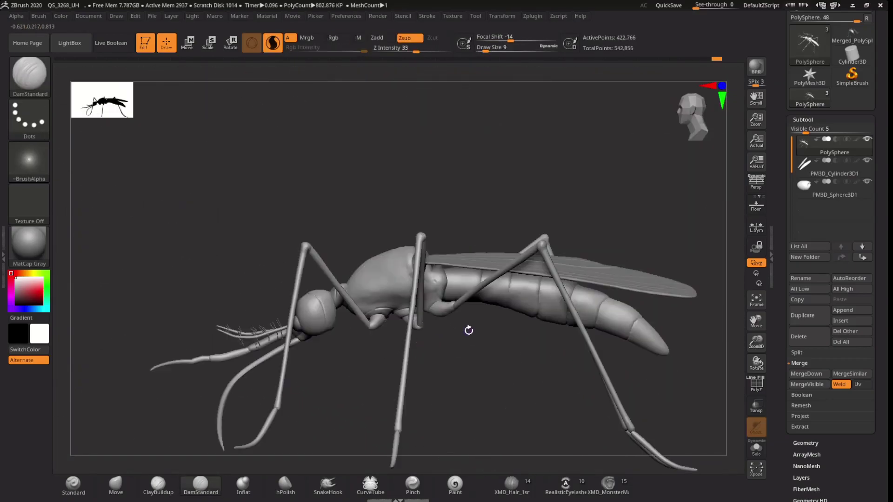
right_click_drag(643, 305, 688, 344, "alt")
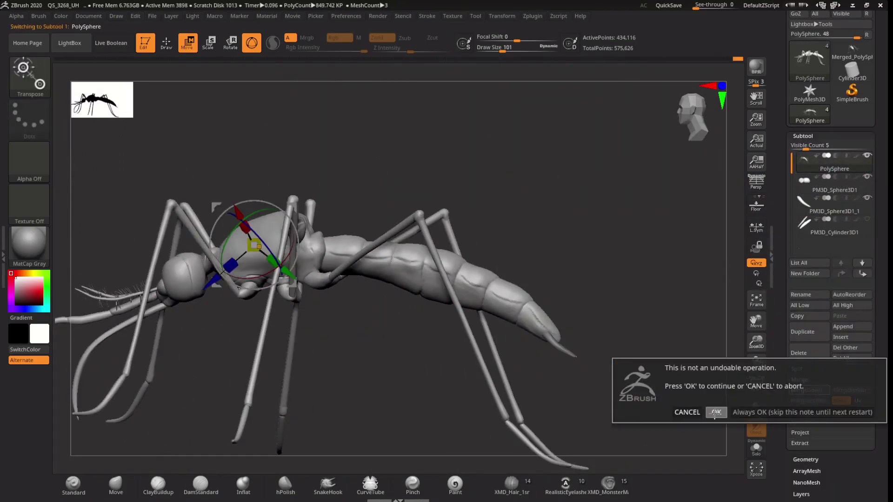
Step: Confirm the merge and mask along the head ridge with MaskPen
left_click(715, 413)
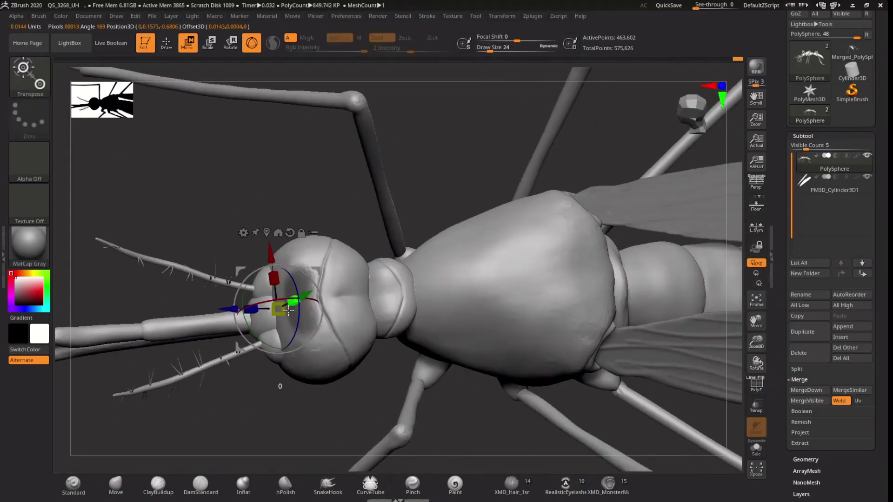
key("s")
left_click_drag(335, 361, 328, 188, "ctrl")
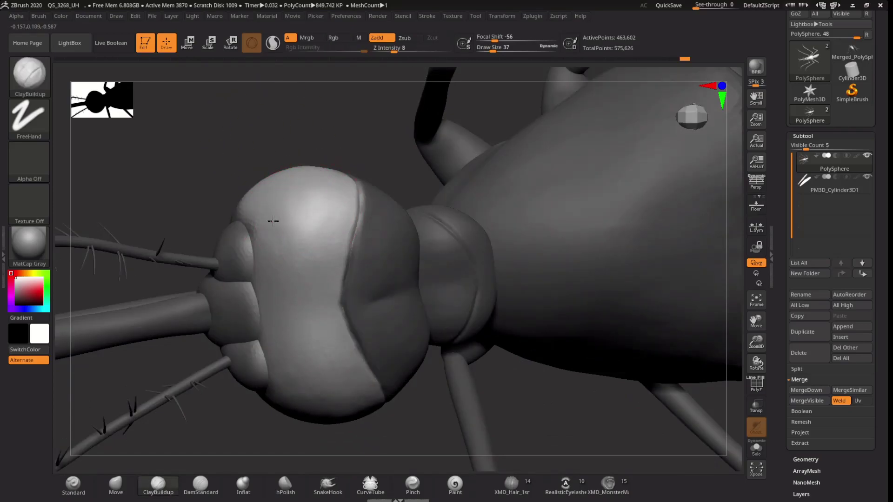
key("f")
mouse_move(339, 319)
left_mouse_down()
mouse_move(557, 247)
mouse_move(626, 246)
mouse_move(618, 276)
left_mouse_up()
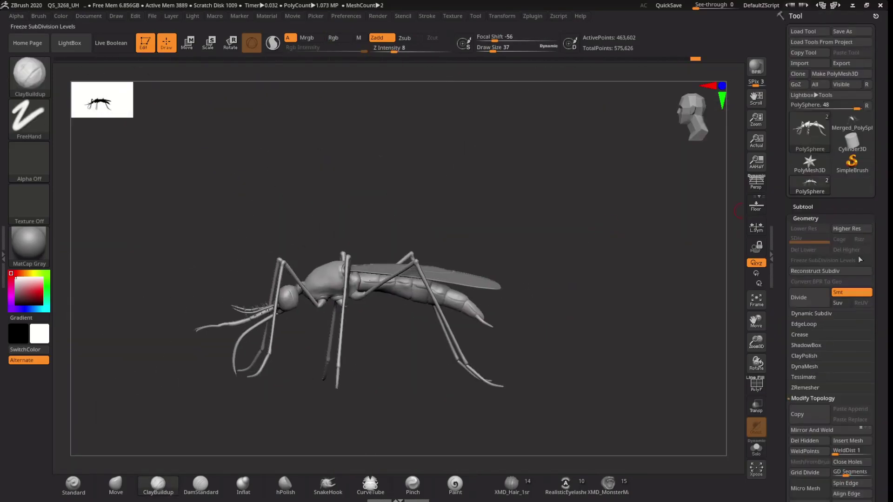
Step: Run ZRemesher on the body and open the Subtool Project options
scroll(809, 307, "down", 3)
left_click(808, 307)
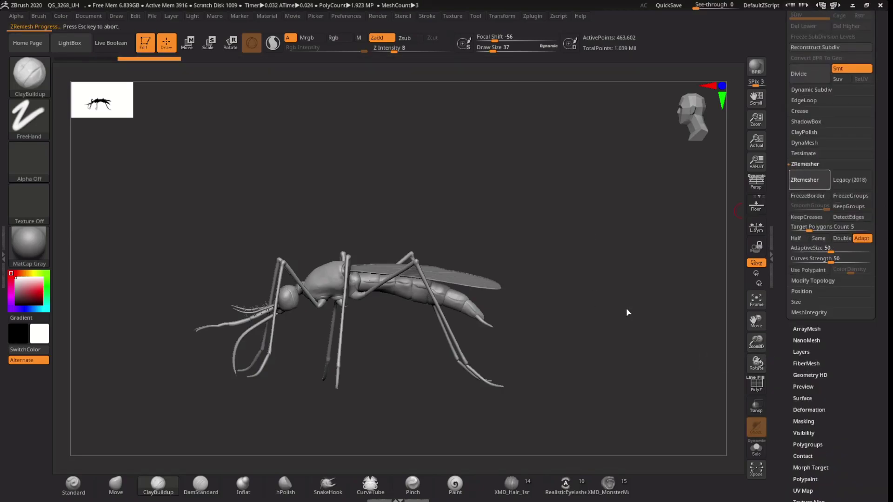
left_click_drag(616, 258, 616, 266)
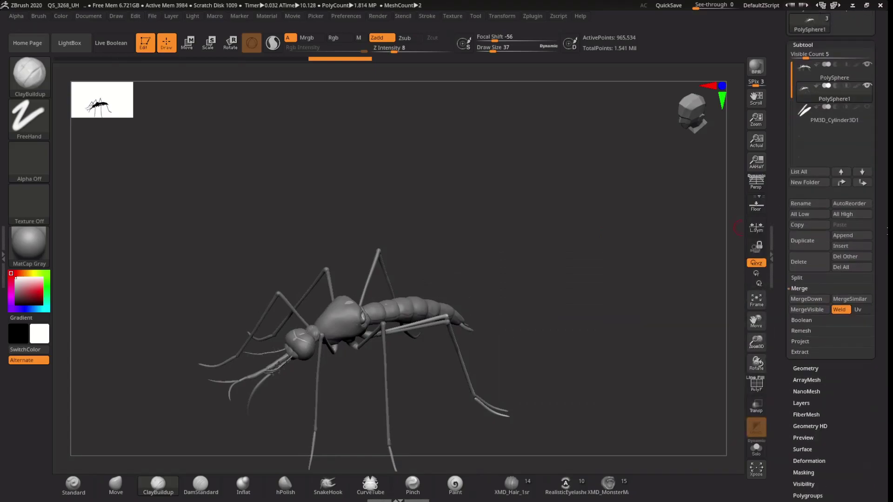
left_click(818, 341)
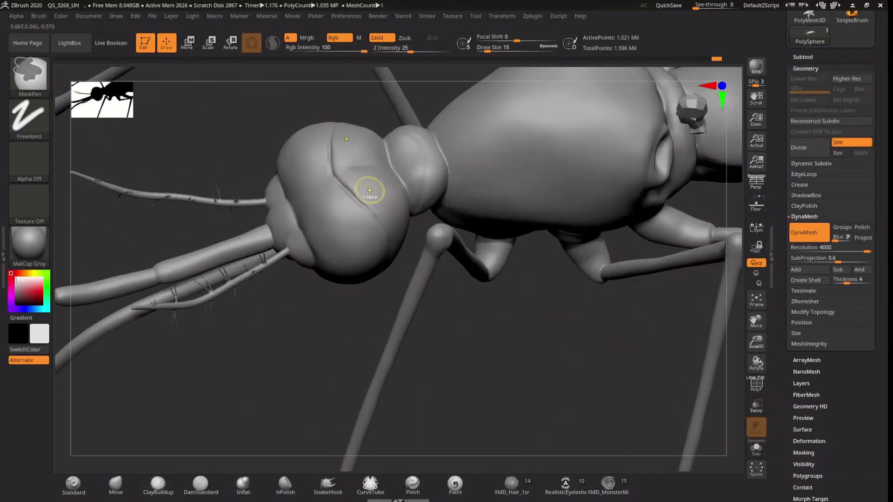
Step: Turn the mosquito to a side view and return to the Inflat brush
mouse_move(362, 158)
right_mouse_down()
mouse_move(391, 227)
mouse_move(564, 348)
right_mouse_up()
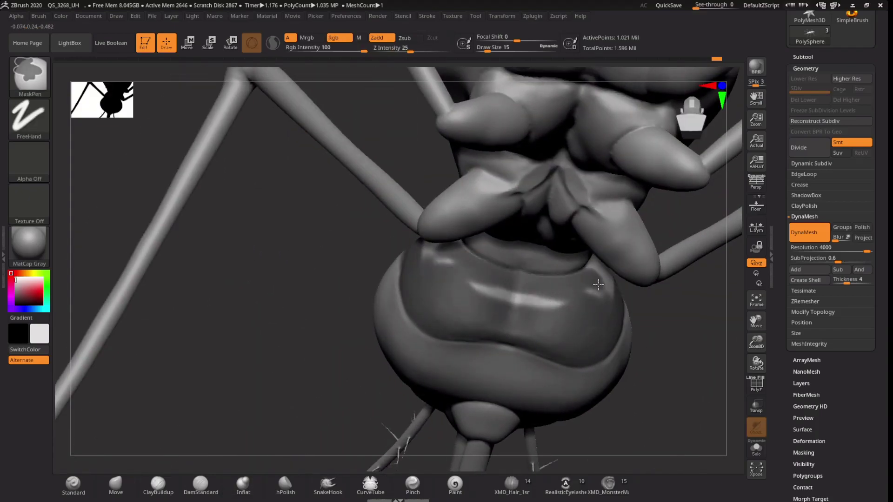
mouse_move(598, 284)
right_mouse_down()
mouse_move(588, 294)
mouse_move(552, 265)
right_mouse_up()
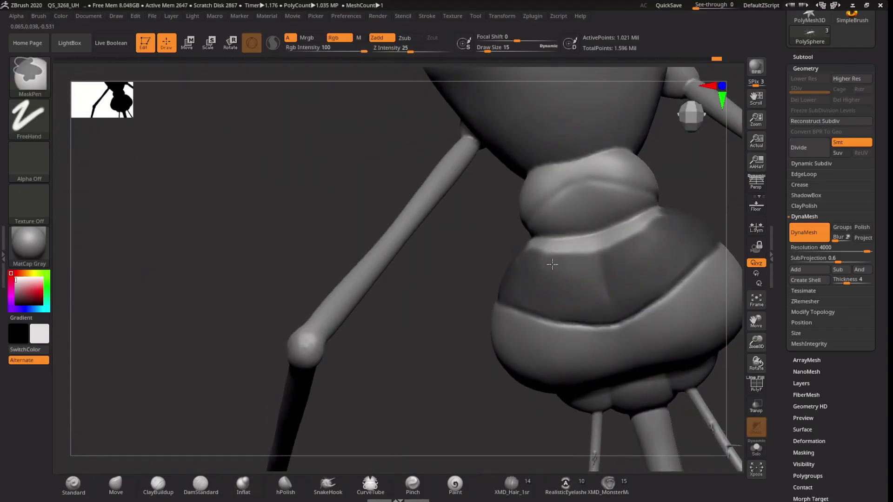
right_click_drag(676, 217, 488, 297)
key("w")
left_click(579, 297)
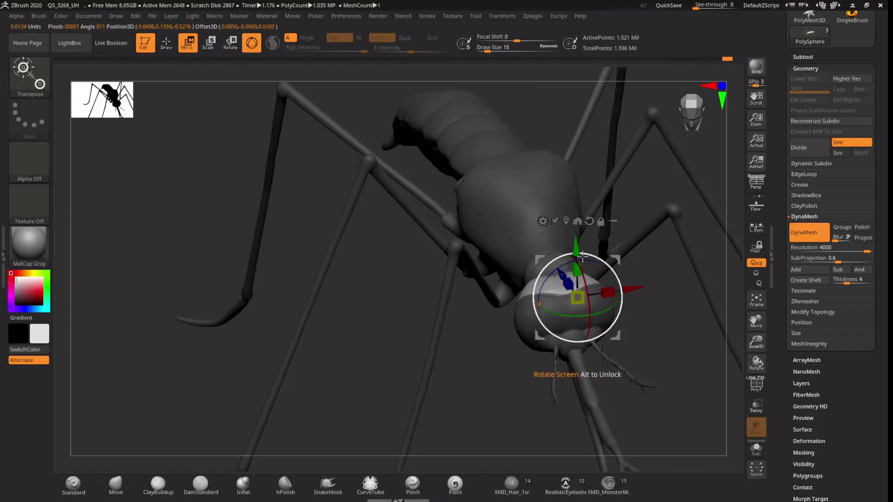
mouse_move(573, 256)
right_mouse_down()
mouse_move(544, 193)
mouse_move(423, 373)
right_mouse_up()
key("b")
key("i")
key("n")
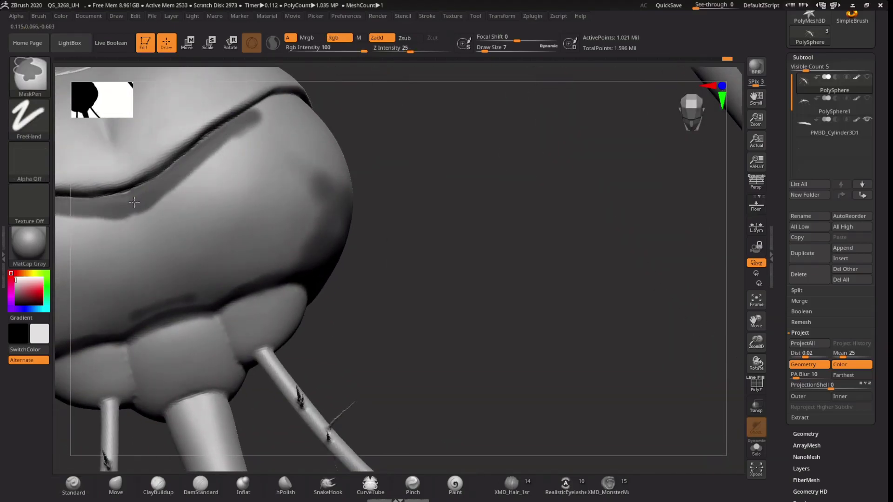
Step: Mask the eye area along its edge with MaskPen at Draw Size 15, orbiting to check
left_click_drag(134, 201, 314, 137)
left_click_drag(243, 151, 354, 137)
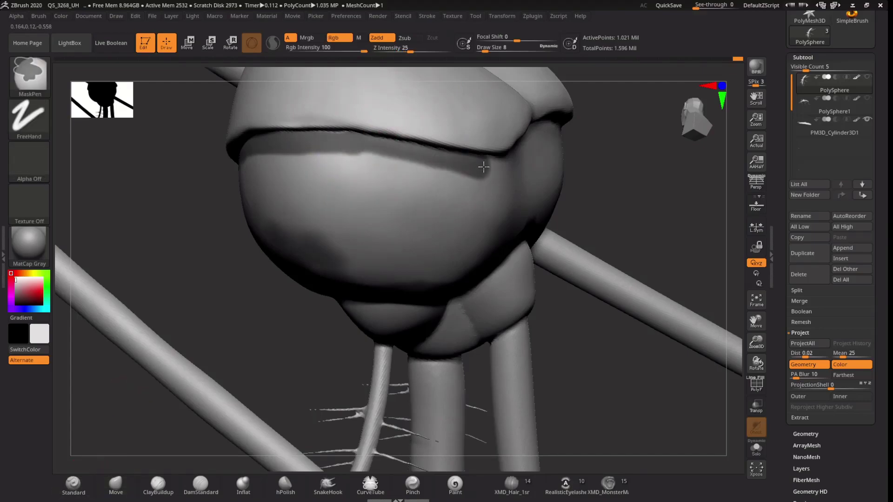
left_click_drag(484, 168, 535, 139)
key("s")
mouse_move(538, 176)
left_mouse_down()
mouse_move(472, 197)
mouse_move(302, 204)
mouse_move(210, 364)
mouse_move(185, 341)
left_mouse_up()
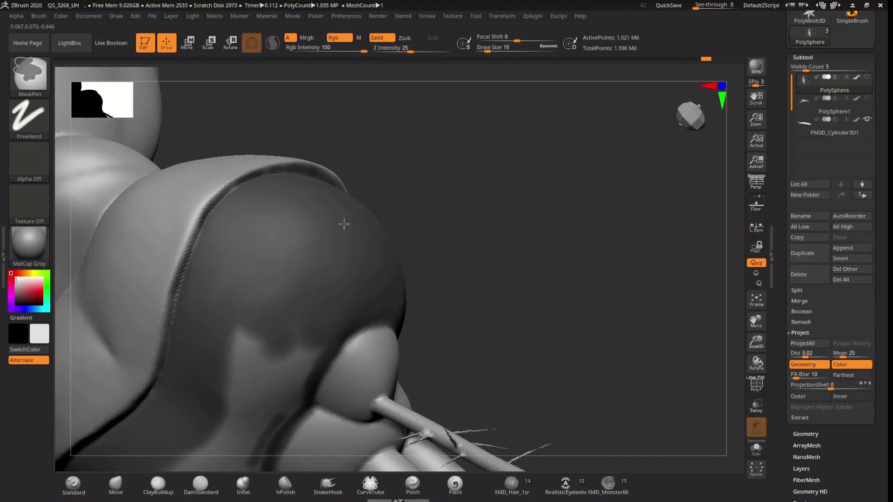
mouse_move(344, 224)
left_mouse_down()
mouse_move(379, 249)
mouse_move(350, 341)
left_mouse_up()
left_click_drag(268, 331, 486, 310)
left_click_drag(377, 293, 424, 264)
mouse_move(390, 157)
left_mouse_down()
mouse_move(339, 264)
mouse_move(403, 216)
mouse_move(559, 345)
left_mouse_up()
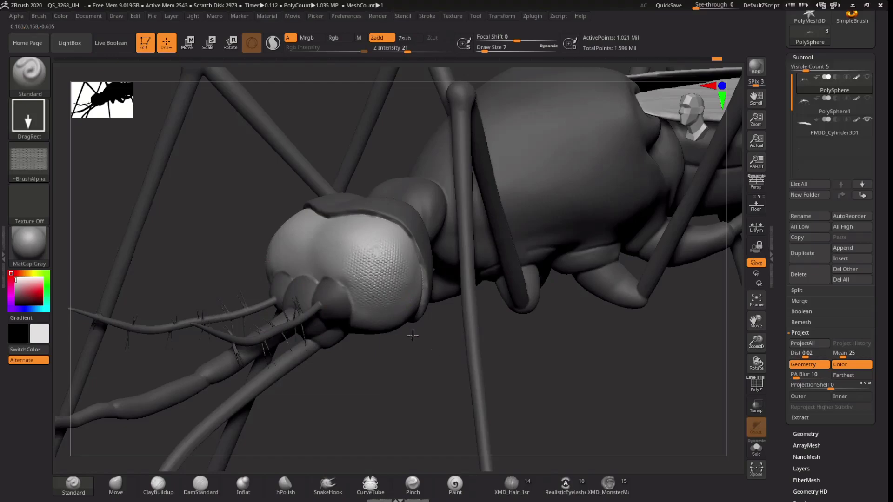
left_click_drag(425, 372, 304, 306)
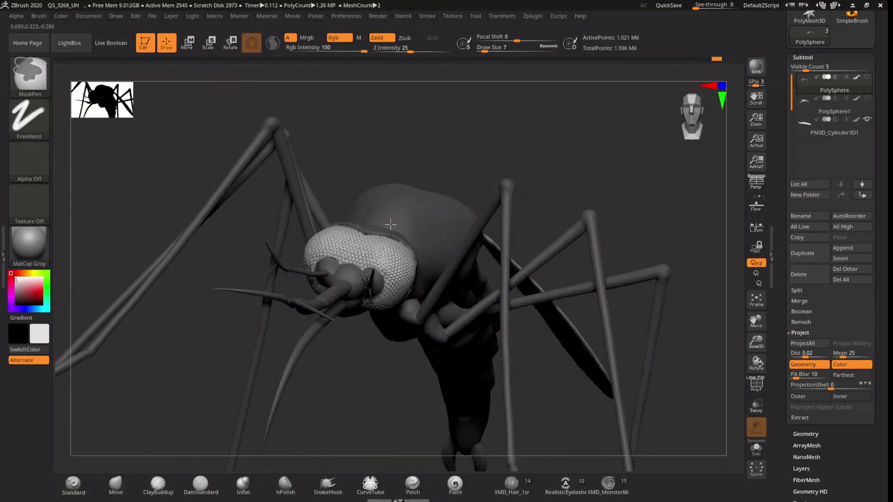
mouse_move(515, 468)
left_mouse_down()
mouse_move(349, 289)
mouse_move(404, 304)
mouse_move(744, 198)
mouse_move(326, 232)
mouse_move(138, 159)
left_mouse_up()
left_click_drag(231, 247, 354, 189)
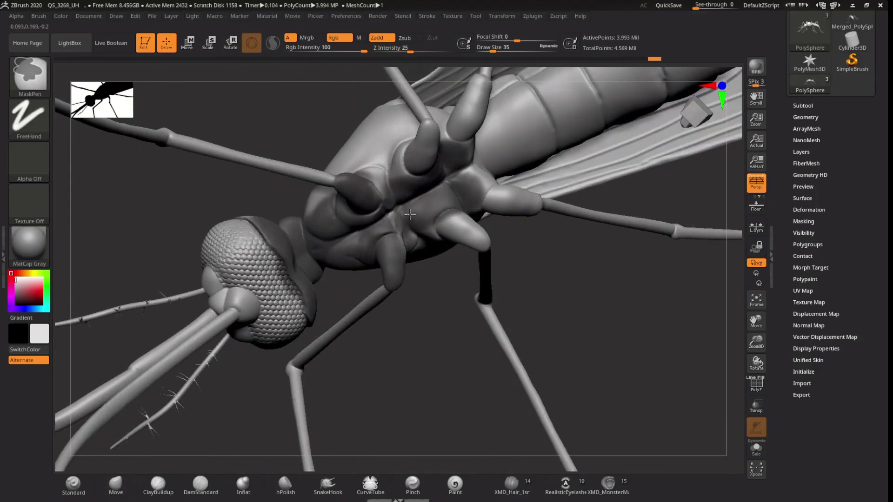
mouse_move(280, 239)
left_mouse_down()
mouse_move(730, 268)
mouse_move(558, 260)
left_mouse_up()
left_click(802, 106)
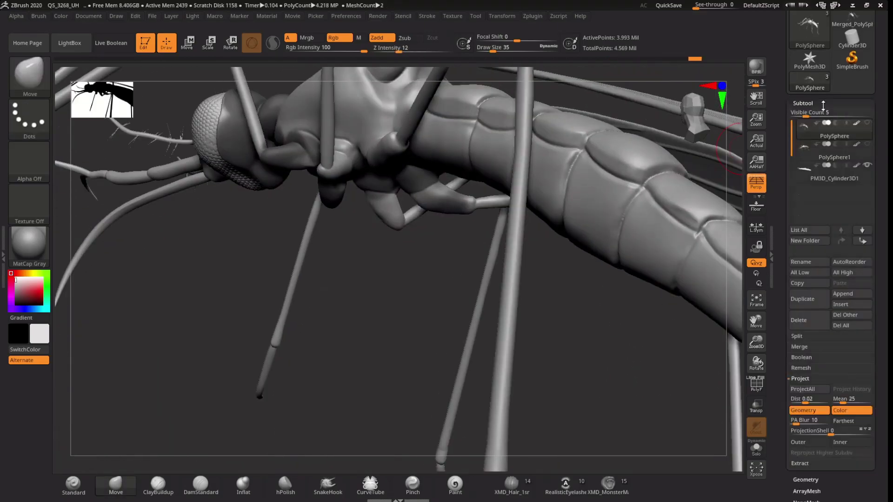
left_click(837, 156)
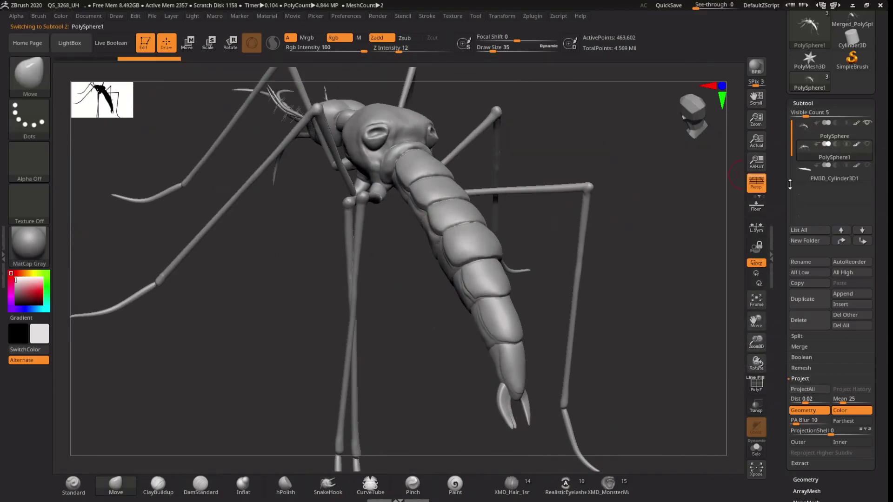
left_click(803, 103)
left_click(810, 114)
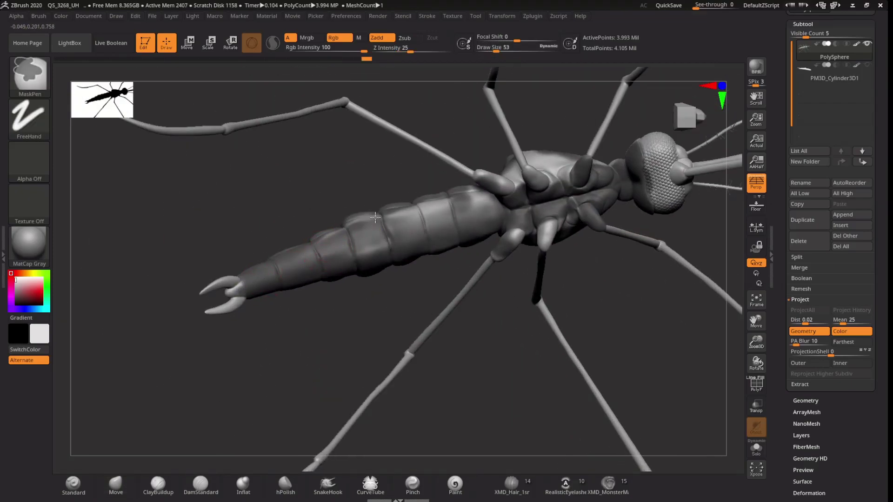
mouse_move(451, 171)
right_mouse_down()
mouse_move(468, 154)
mouse_move(327, 226)
right_mouse_up()
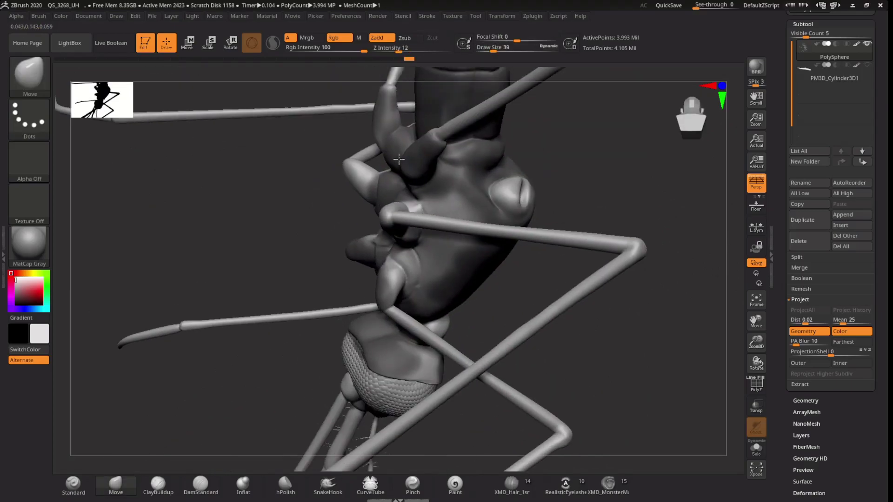
right_click_drag(322, 384, 240, 352)
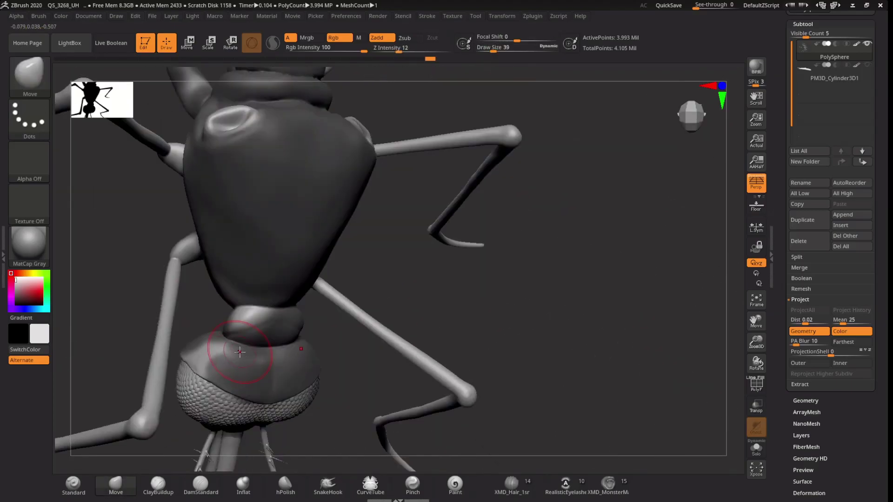
mouse_move(271, 327)
right_mouse_down()
mouse_move(348, 189)
mouse_move(350, 283)
mouse_move(369, 176)
mouse_move(408, 144)
mouse_move(357, 155)
mouse_move(363, 168)
mouse_move(442, 180)
mouse_move(455, 196)
mouse_move(388, 281)
mouse_move(656, 205)
mouse_move(506, 179)
right_mouse_up()
Step: Preview FiberMesh fibers over the mosquito and lower MaxFibers, inspecting the abdomen
left_click(806, 447)
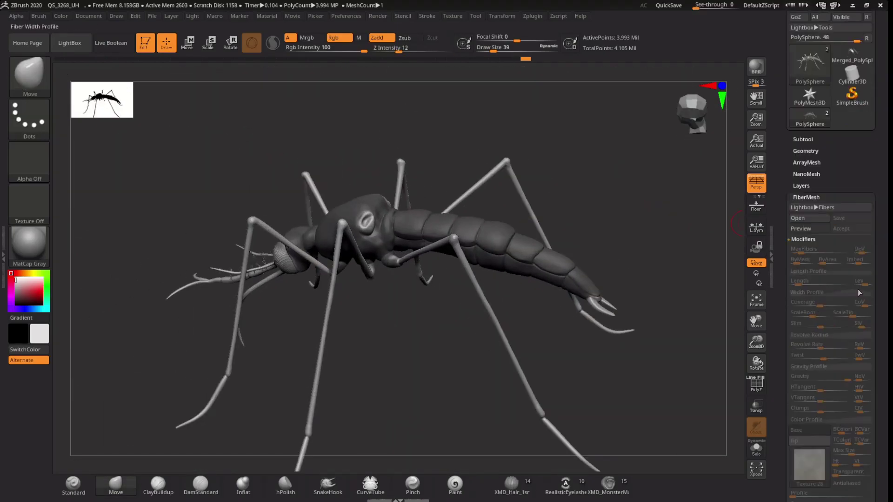
left_click(800, 228)
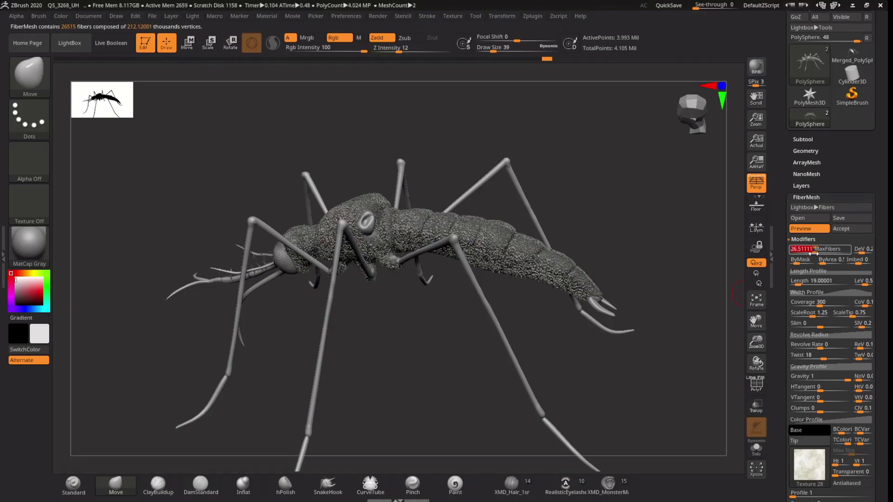
mouse_move(473, 375)
right_mouse_down()
mouse_move(658, 274)
mouse_move(640, 311)
mouse_move(688, 242)
mouse_move(576, 334)
right_mouse_up()
left_click_drag(819, 249, 803, 249)
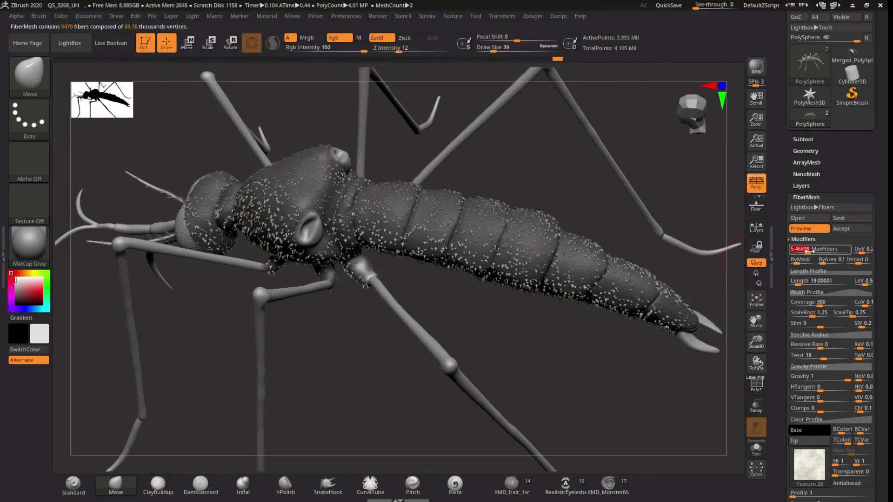
mouse_move(637, 319)
right_mouse_down()
mouse_move(652, 299)
mouse_move(634, 279)
mouse_move(510, 366)
mouse_move(488, 369)
mouse_move(568, 319)
mouse_move(572, 364)
mouse_move(596, 179)
mouse_move(552, 210)
mouse_move(530, 308)
right_mouse_up()
mouse_move(476, 299)
right_mouse_down()
mouse_move(362, 305)
mouse_move(393, 297)
right_mouse_up()
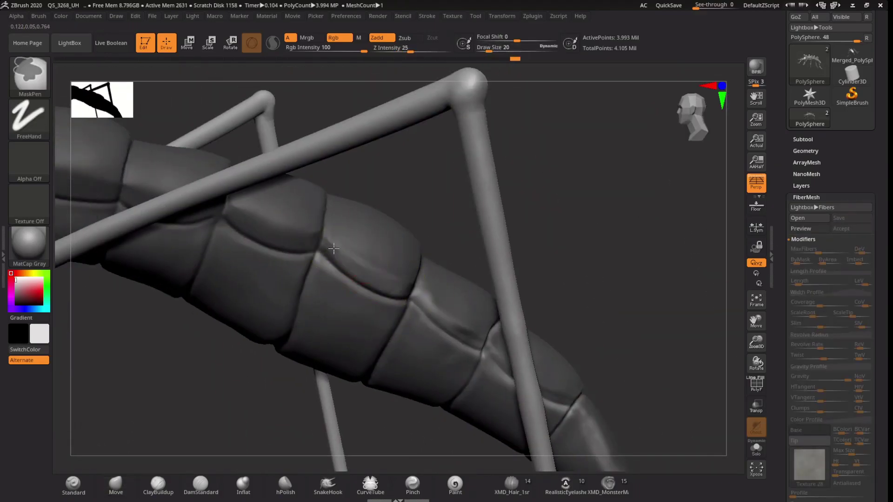
mouse_move(334, 249)
right_mouse_down("ctrl")
mouse_move(319, 243)
mouse_move(398, 351)
mouse_move(564, 308)
right_mouse_up("ctrl")
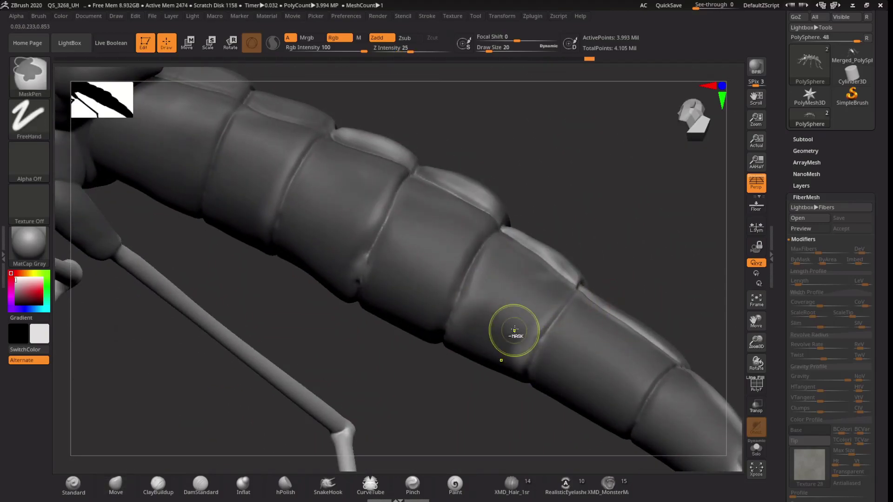
mouse_move(642, 389)
right_mouse_down()
mouse_move(637, 306)
mouse_move(560, 299)
mouse_move(562, 266)
right_mouse_up()
mouse_move(650, 345)
right_mouse_down()
mouse_move(601, 225)
mouse_move(583, 269)
mouse_move(506, 284)
mouse_move(554, 243)
mouse_move(599, 170)
mouse_move(488, 200)
mouse_move(424, 140)
right_mouse_up()
Step: Mask the body with Ctrl, re-check the fiber preview, and accept the fibers as a new subtool
key("ctrl")
mouse_move(457, 165)
right_mouse_down()
mouse_move(405, 259)
mouse_move(515, 310)
mouse_move(502, 305)
right_mouse_up()
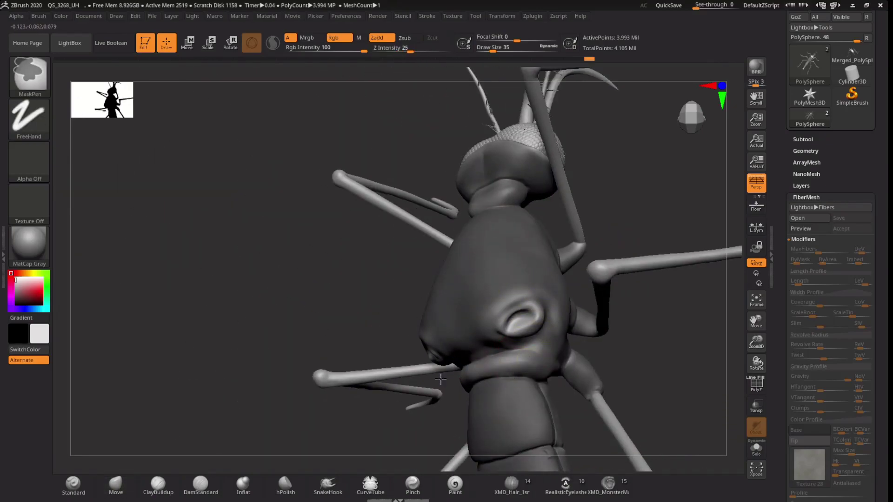
mouse_move(441, 379)
right_mouse_down("ctrl")
mouse_move(449, 299)
mouse_move(407, 281)
right_mouse_up("ctrl")
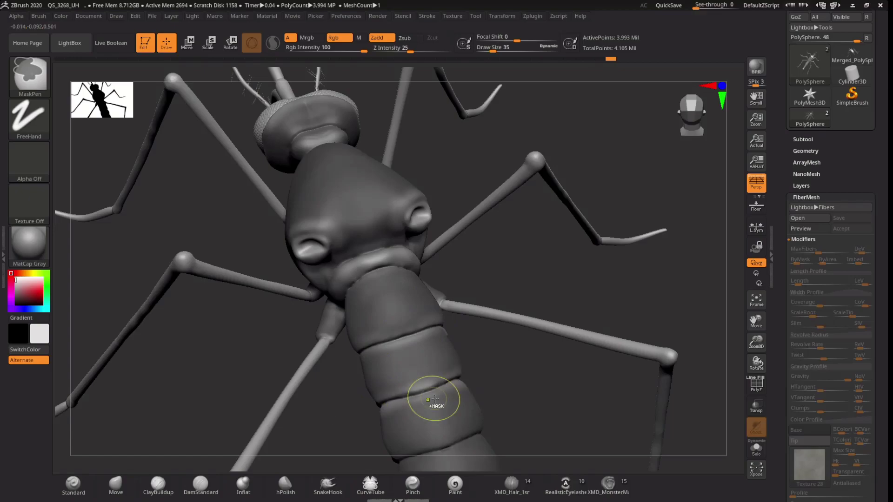
mouse_move(434, 398)
right_mouse_down()
mouse_move(438, 295)
mouse_move(400, 273)
mouse_move(298, 163)
mouse_move(282, 110)
mouse_move(329, 333)
mouse_move(253, 390)
right_mouse_up()
left_click(799, 228)
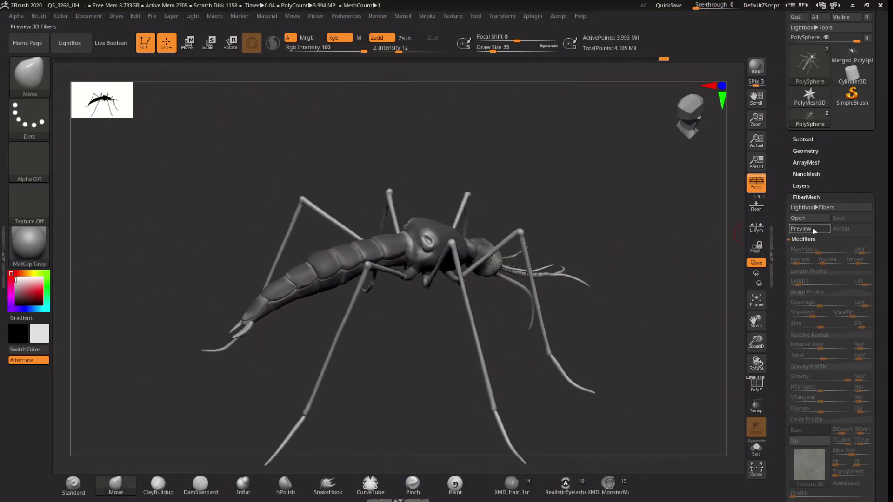
mouse_move(423, 405)
right_mouse_down()
mouse_move(454, 313)
mouse_move(798, 230)
right_mouse_up()
left_click(798, 228)
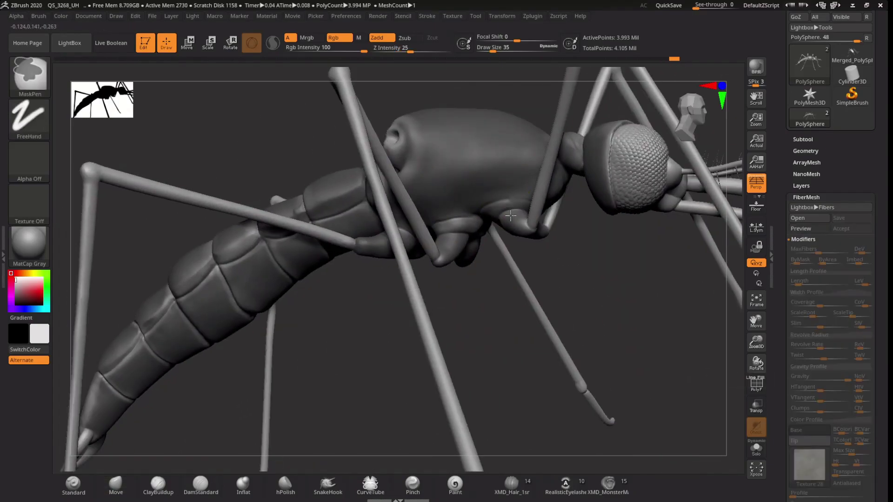
mouse_move(447, 279)
right_mouse_down()
mouse_move(451, 245)
mouse_move(344, 313)
mouse_move(361, 193)
mouse_move(323, 236)
right_mouse_up()
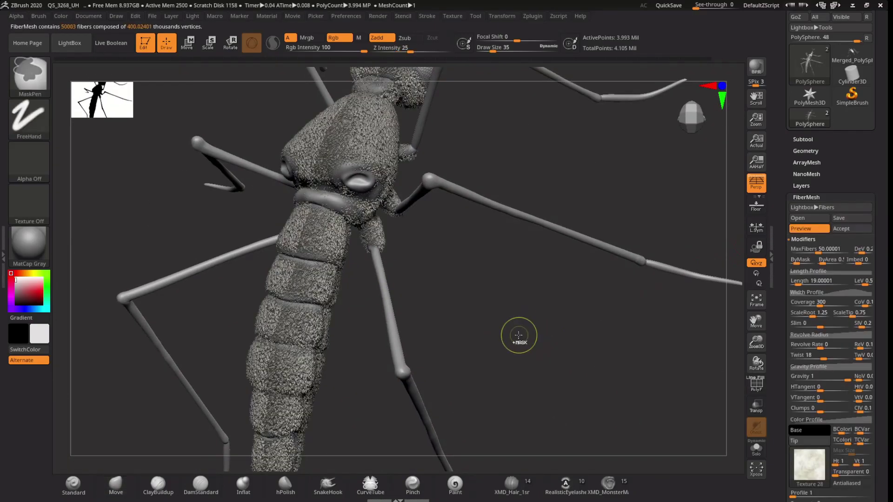
mouse_move(395, 292)
right_mouse_down("ctrl")
mouse_move(492, 323)
mouse_move(671, 255)
right_mouse_up("ctrl")
left_click(682, 251)
left_click(802, 139)
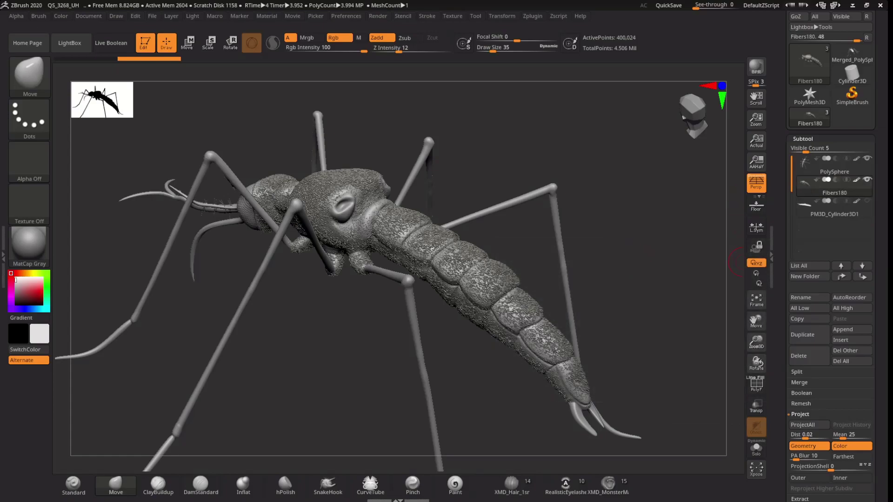
Step: Select the mosquito body PolySphere subtool and frame the thorax and abdomen
mouse_move(743, 263)
left_mouse_down()
mouse_move(413, 365)
mouse_move(473, 305)
left_mouse_up()
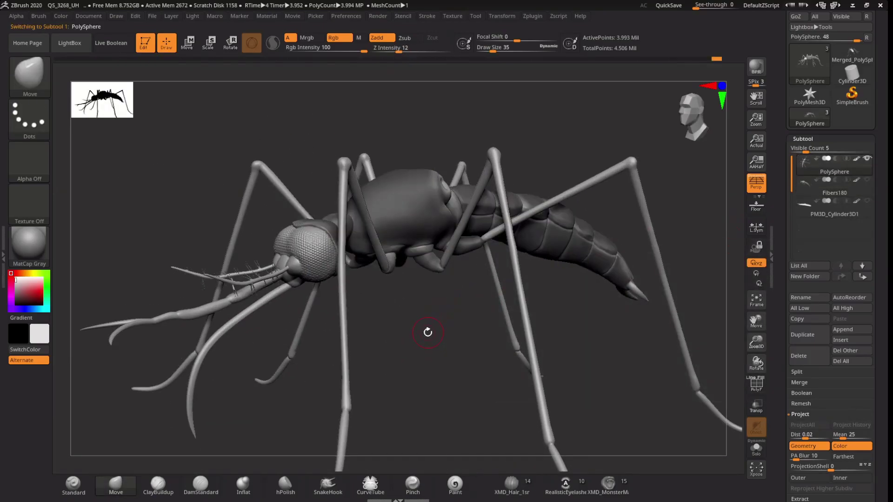
mouse_move(427, 332)
right_mouse_down("ctrl")
mouse_move(191, 184)
mouse_move(193, 169)
right_mouse_up("ctrl")
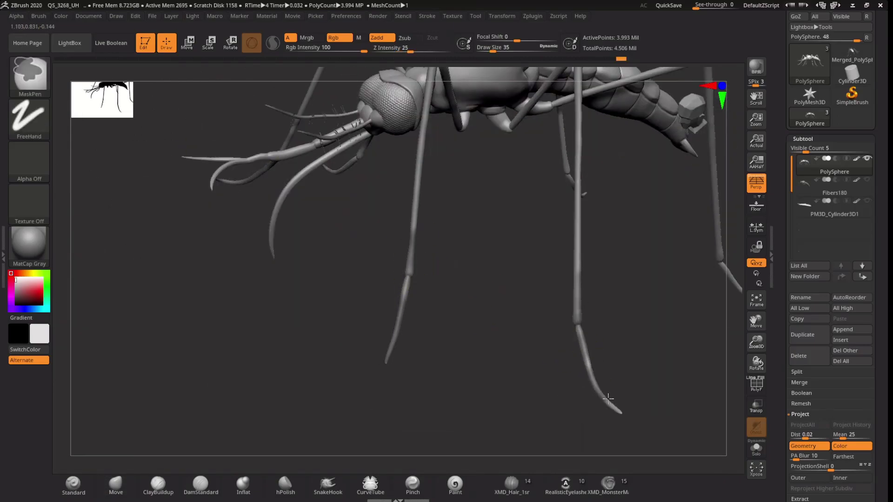
key("f")
mouse_move(608, 398)
left_mouse_down()
mouse_move(488, 323)
mouse_move(372, 302)
left_mouse_up()
mouse_move(372, 303)
right_mouse_down("ctrl")
mouse_move(307, 279)
mouse_move(349, 279)
mouse_move(398, 255)
mouse_move(529, 299)
mouse_move(516, 293)
right_mouse_up("ctrl")
Step: Set the draw size to 26 and open the FiberMesh Lightbox fiber presets
key("s")
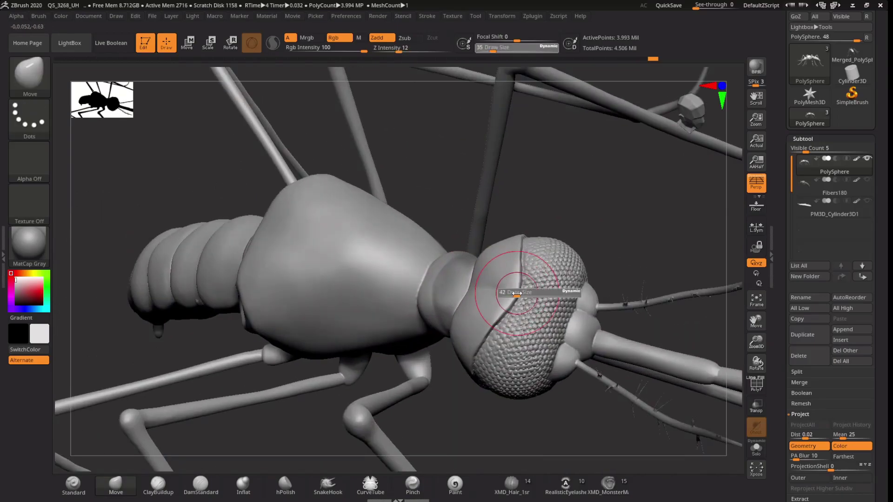
mouse_move(516, 293)
left_mouse_down()
mouse_move(473, 385)
mouse_move(535, 261)
mouse_move(592, 175)
mouse_move(411, 294)
left_mouse_up()
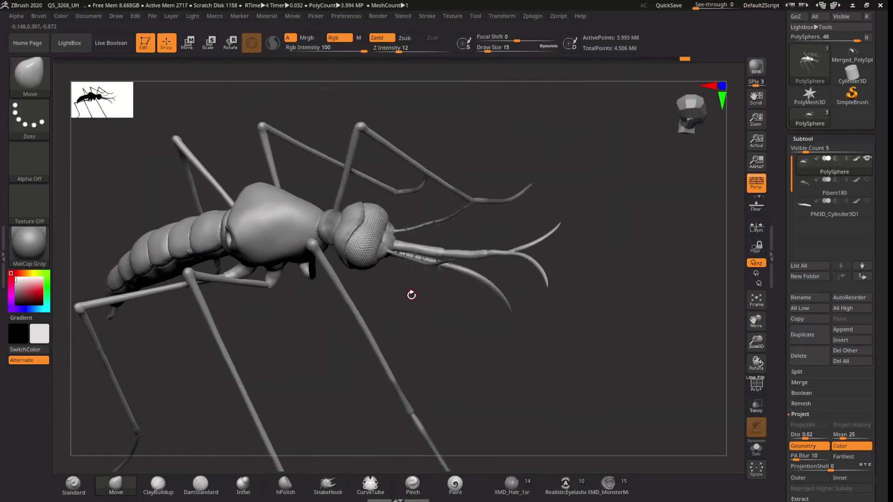
right_click_drag(412, 295, 500, 377, "ctrl")
mouse_move(500, 377)
left_mouse_down()
mouse_move(428, 284)
mouse_move(178, 315)
mouse_move(556, 259)
mouse_move(737, 115)
left_mouse_up()
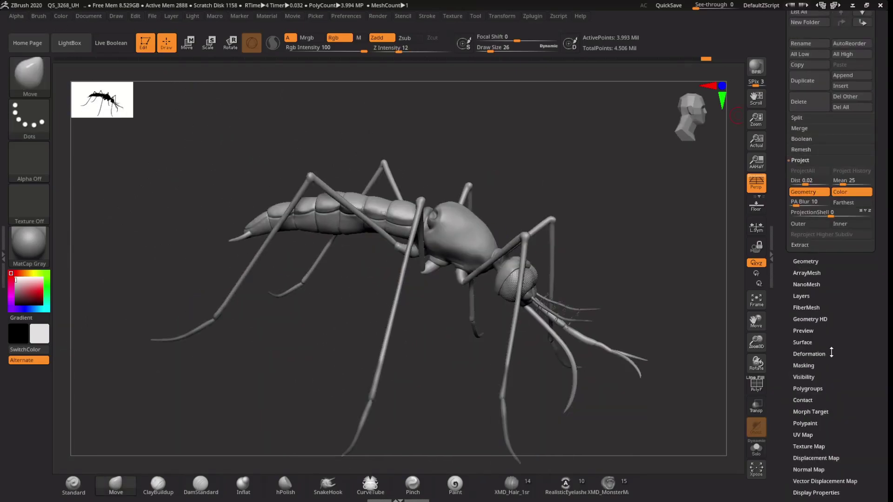
left_click(806, 307)
left_click(808, 275)
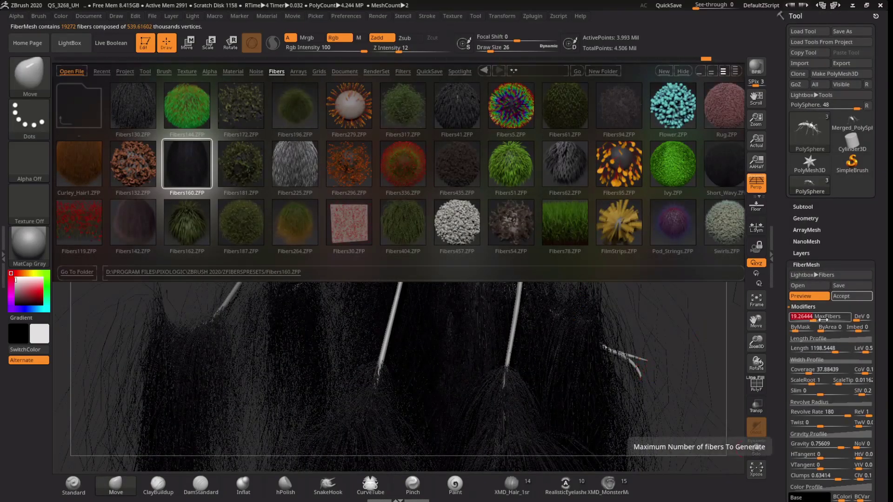
Step: Set MaxFibers to about 2.6, ease Gravity and shorten Length to 36 for sparse leg bristles
left_click_drag(823, 319, 792, 319)
left_click(70, 42)
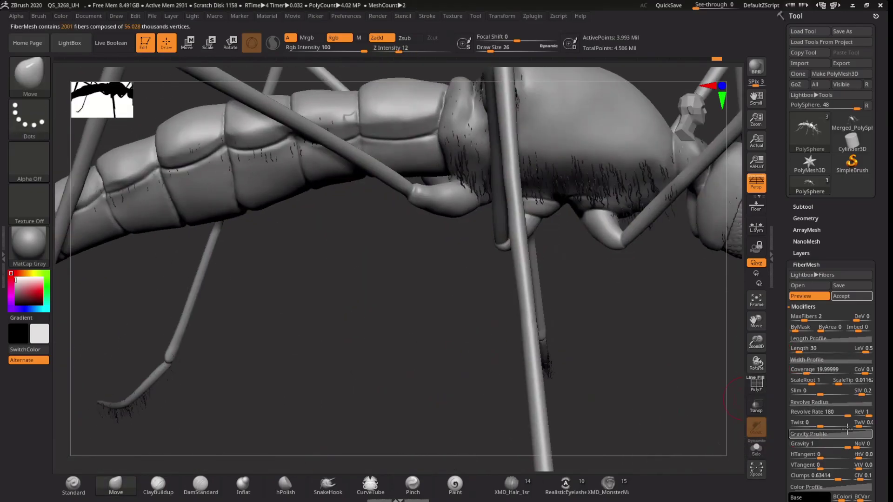
left_click_drag(817, 448, 832, 450)
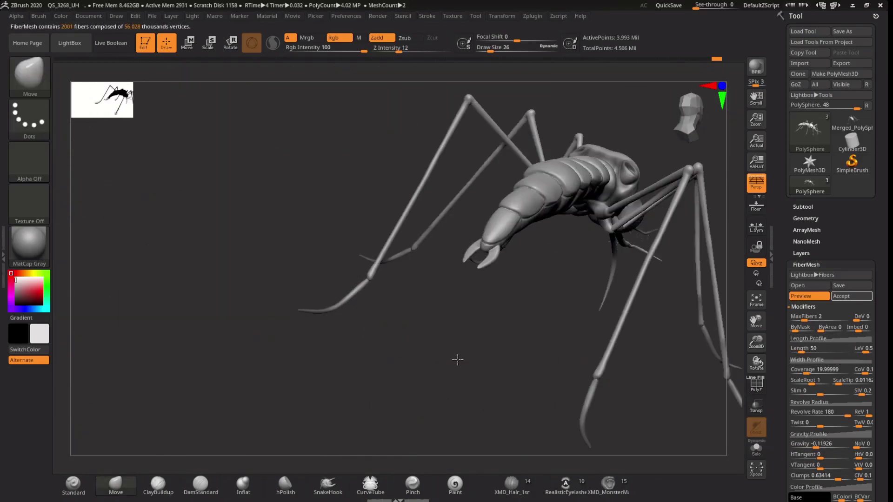
scroll(880, 397, "down", 2)
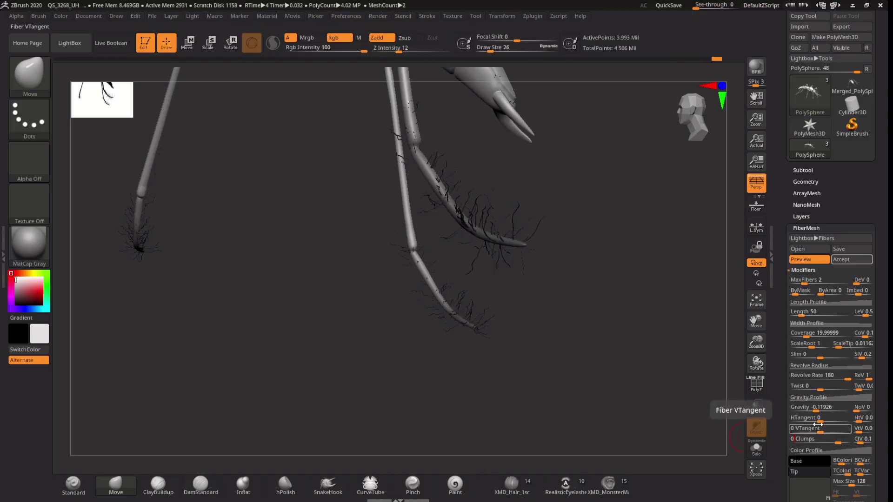
left_click_drag(815, 312, 806, 311)
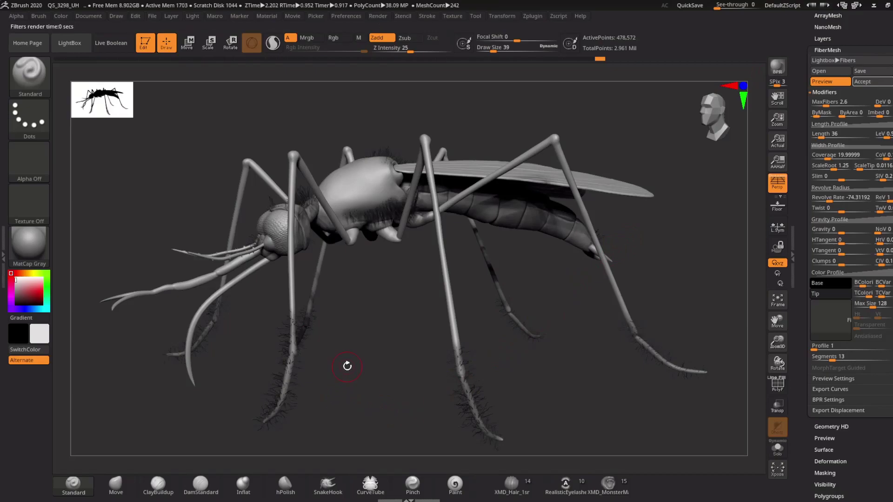
Step: Accept the leg hairs as a new fiber subtool and run a BPR preview render
left_click(862, 82)
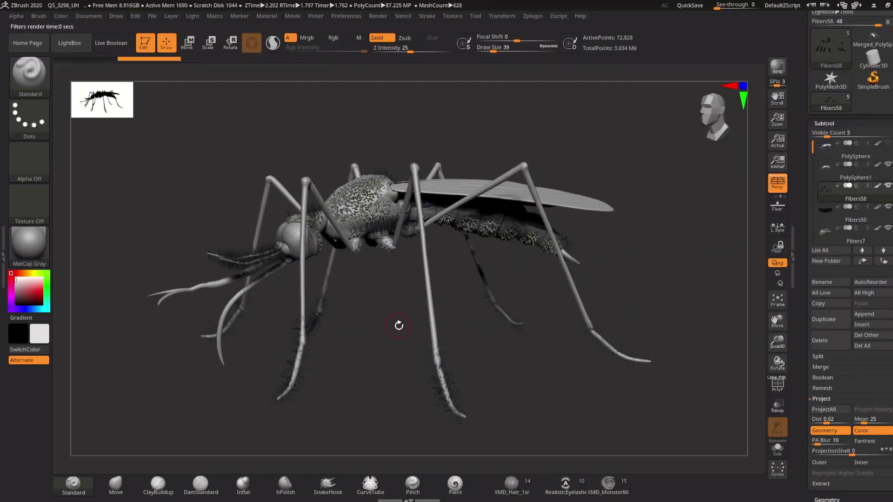
key("shift+r")
left_click_drag(364, 313, 550, 236)
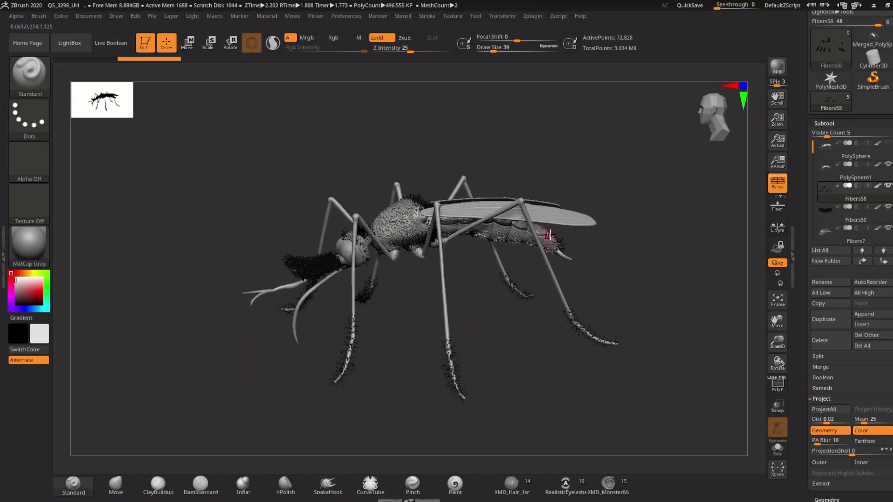
Step: MergeDown the Fibers58 and following fiber subtools into Fibers7, confirming each merge
left_click(856, 200)
left_click(820, 367)
left_click(827, 348)
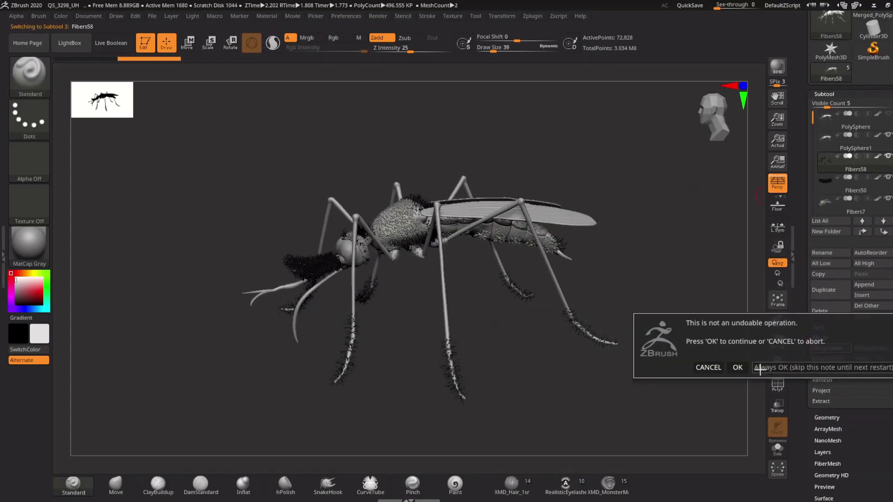
left_click(735, 367)
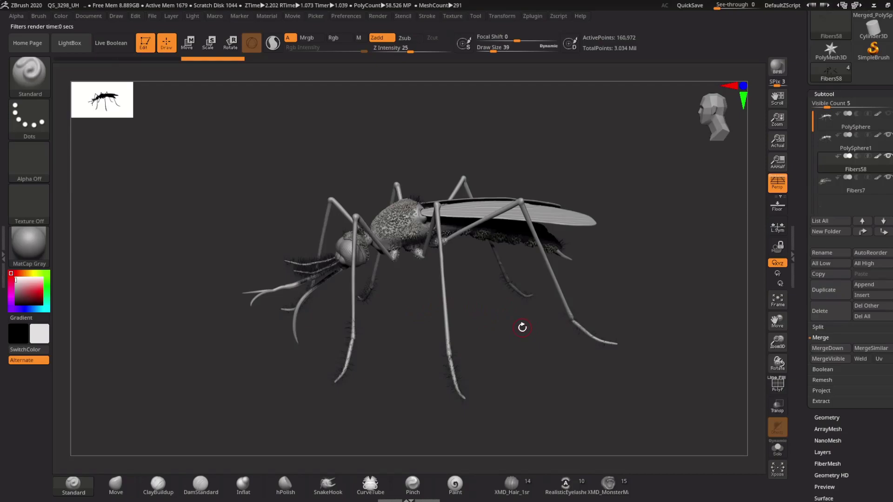
left_click_drag(521, 327, 454, 319)
left_click(856, 190)
left_click(827, 348)
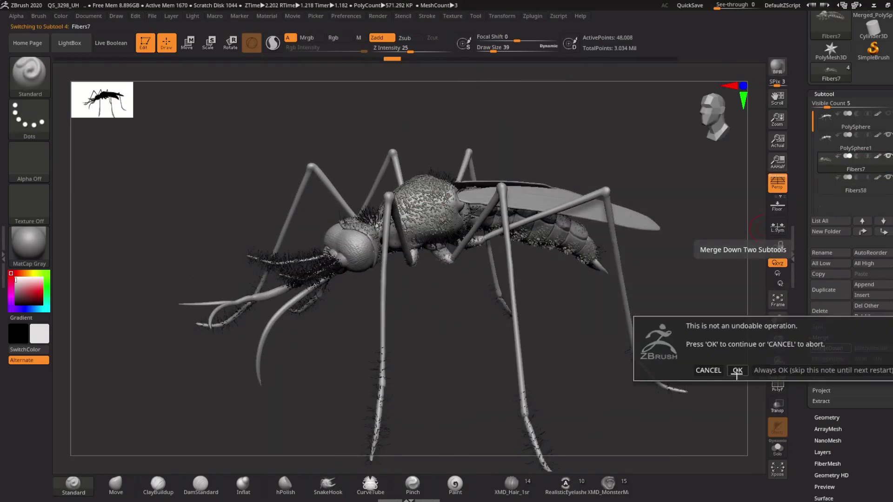
left_click(737, 371)
Step: Turn on smooth subdivision preview and subdivide the PolySphere1 subtool
mouse_move(442, 324)
left_mouse_down()
mouse_move(434, 369)
mouse_move(586, 194)
left_mouse_up()
key("d")
left_click(422, 168)
left_click_drag(421, 177, 410, 279)
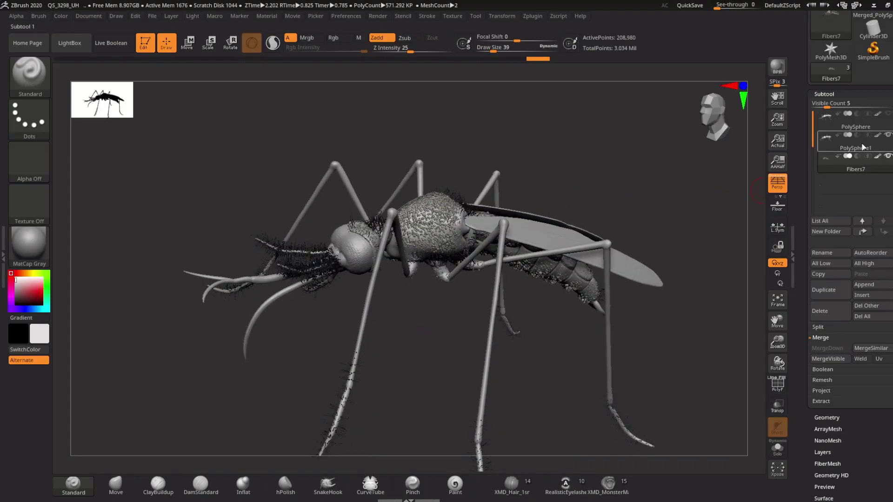
left_click(419, 223, "alt")
key("ctrl+d")
left_click_drag(399, 325, 399, 376)
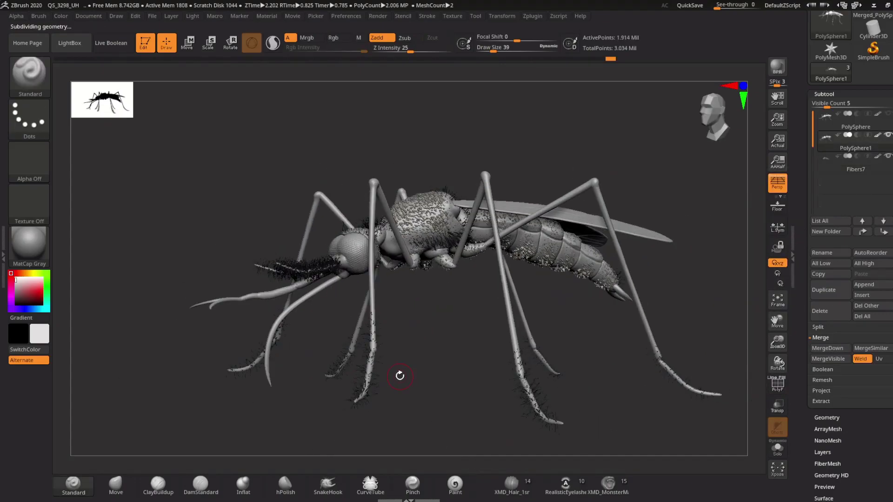
Step: Enable Rgb painting with a dark red colour and a smaller brush, framing the compound eye
left_click(465, 491)
left_click(19, 298)
left_click_drag(342, 326, 342, 237, "alt")
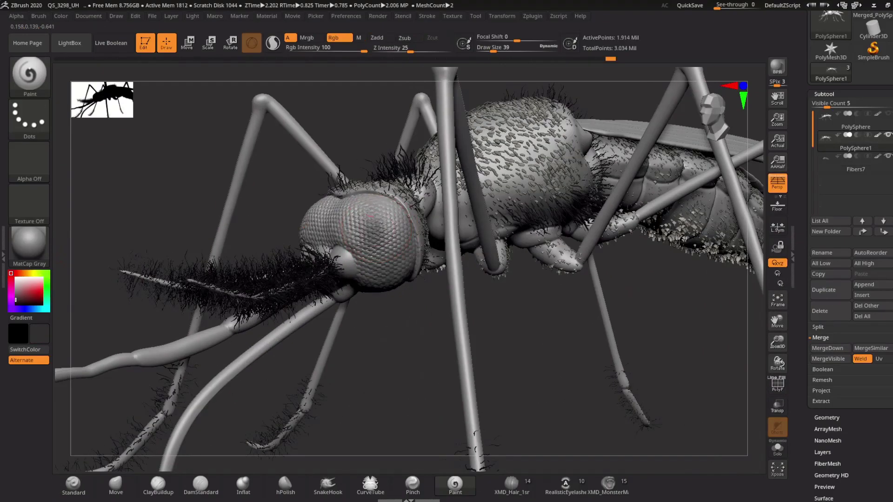
left_click_drag(413, 208, 342, 237)
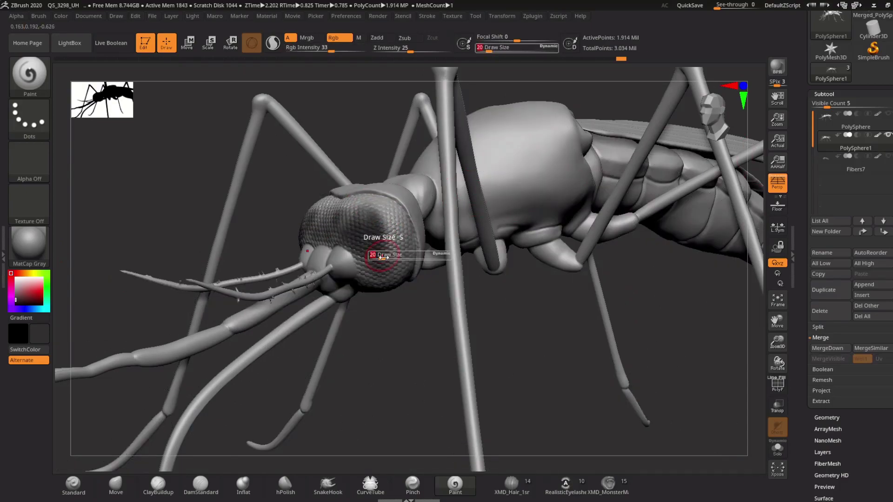
mouse_move(366, 291)
left_mouse_down()
mouse_move(325, 298)
mouse_move(354, 279)
left_mouse_up()
key("space")
left_click_drag(409, 277, 465, 276)
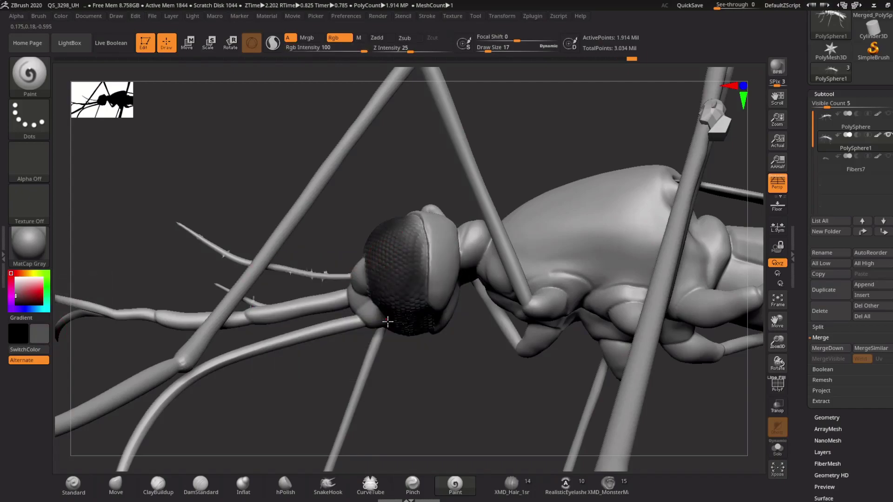
right_click_drag(387, 321, 402, 294)
mouse_move(380, 354)
right_mouse_down()
mouse_move(210, 323)
mouse_move(502, 305)
mouse_move(265, 333)
mouse_move(392, 303)
mouse_move(355, 305)
mouse_move(323, 279)
mouse_move(440, 298)
mouse_move(261, 216)
mouse_move(326, 279)
mouse_move(389, 319)
mouse_move(411, 282)
right_mouse_up()
Step: Set draw size 7, Rgb Intensity 100 and Focal Shift -100, and show the Lazy Mouse options
right_click(283, 244)
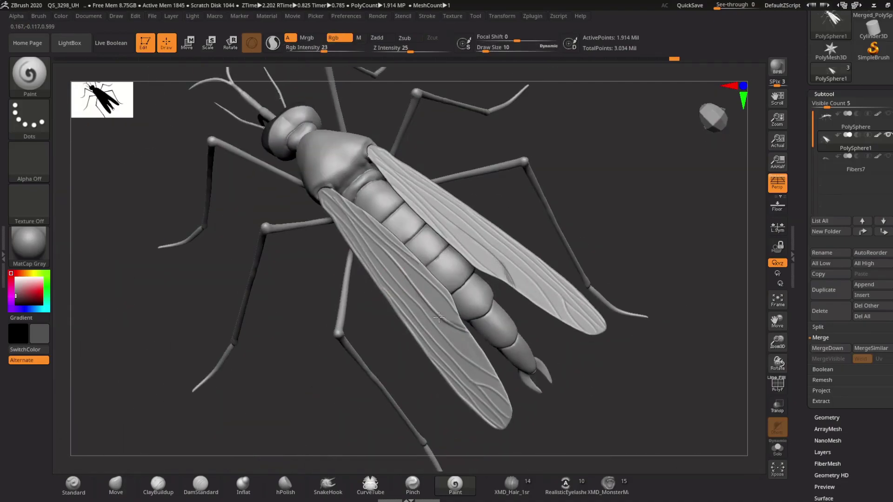
mouse_move(353, 221)
right_mouse_down()
mouse_move(414, 265)
mouse_move(539, 393)
right_mouse_up()
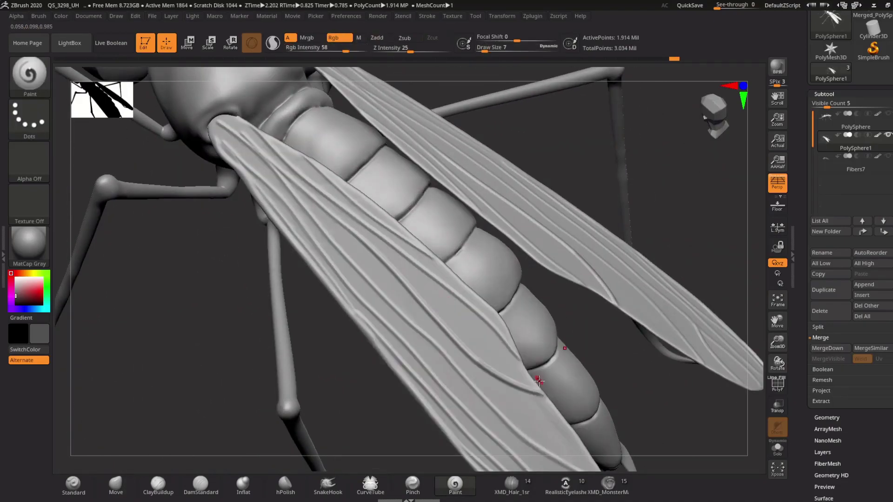
key("i")
left_click(514, 386)
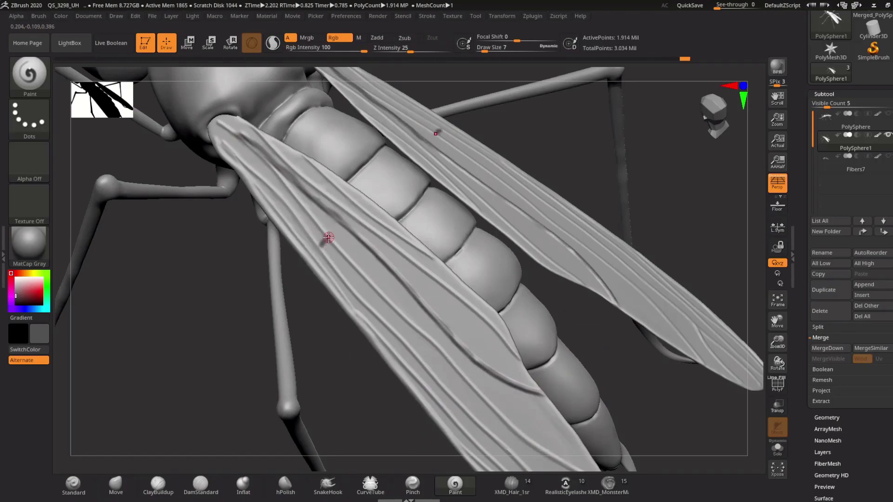
left_click(38, 16)
left_click_drag(88, 363, 56, 387)
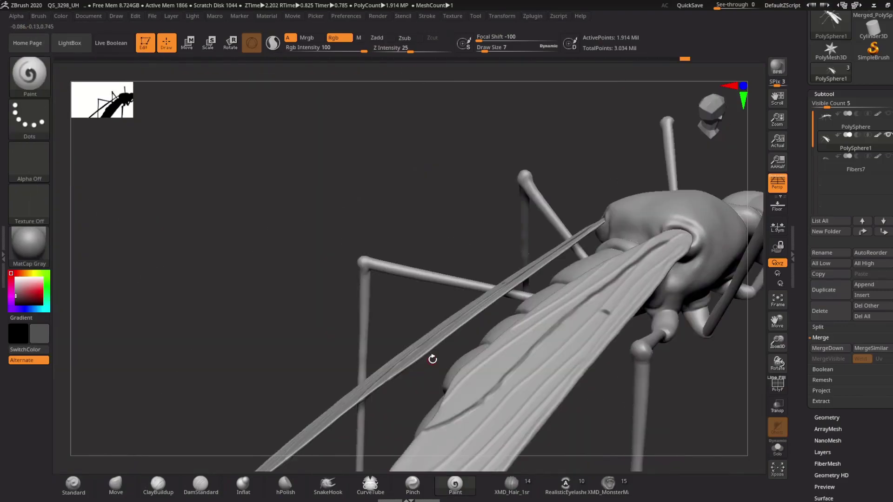
left_click(476, 16)
left_click(427, 16)
Step: Paint dark strokes along the wing veins with LazyMouse, then dab mottled colour over the thorax
left_click(451, 161)
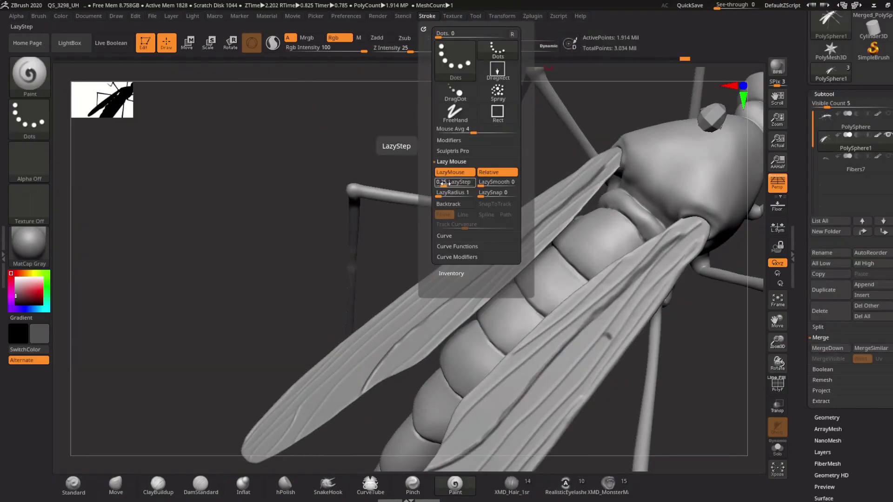
mouse_move(505, 259)
left_mouse_down()
mouse_move(418, 308)
mouse_move(237, 386)
left_mouse_up()
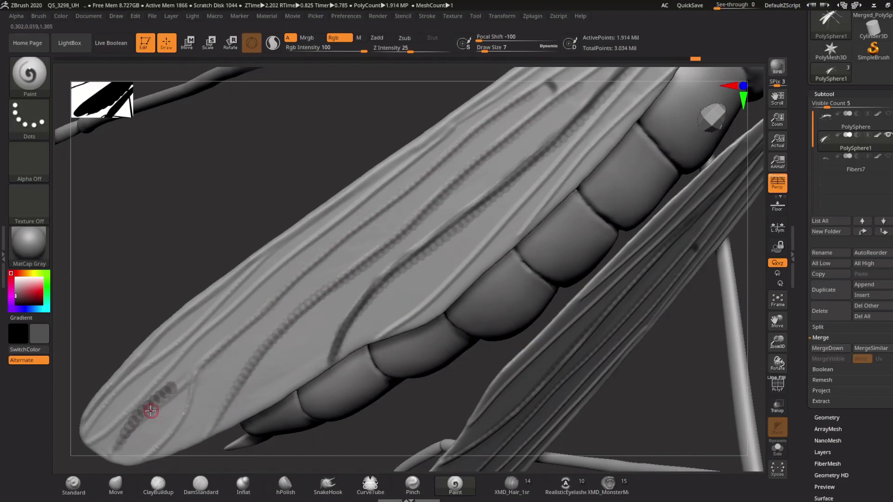
mouse_move(392, 206)
left_mouse_down("alt")
mouse_move(225, 311)
mouse_move(175, 318)
mouse_move(379, 210)
left_mouse_up("alt")
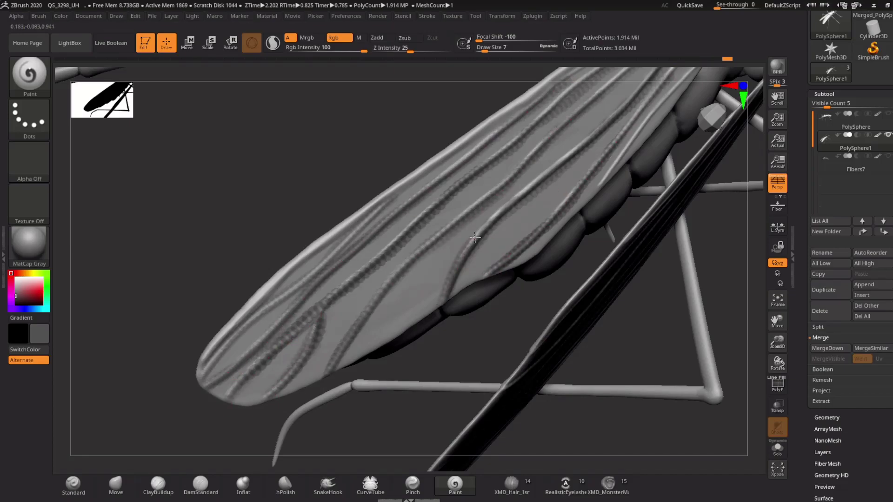
left_click_drag(475, 238, 582, 140)
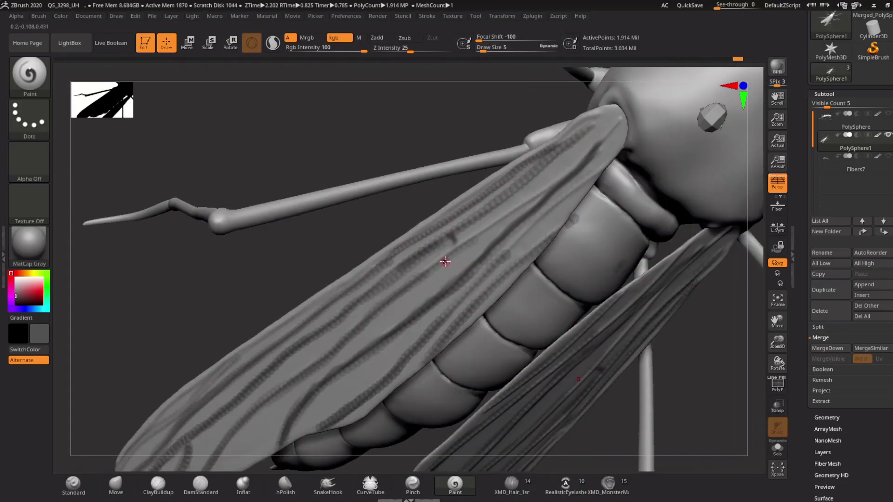
mouse_move(335, 308)
left_mouse_down()
mouse_move(472, 373)
mouse_move(422, 245)
left_mouse_up()
left_click_drag(379, 271, 407, 175, "alt")
mouse_move(474, 178)
left_mouse_down()
mouse_move(365, 206)
mouse_move(413, 164)
left_mouse_up()
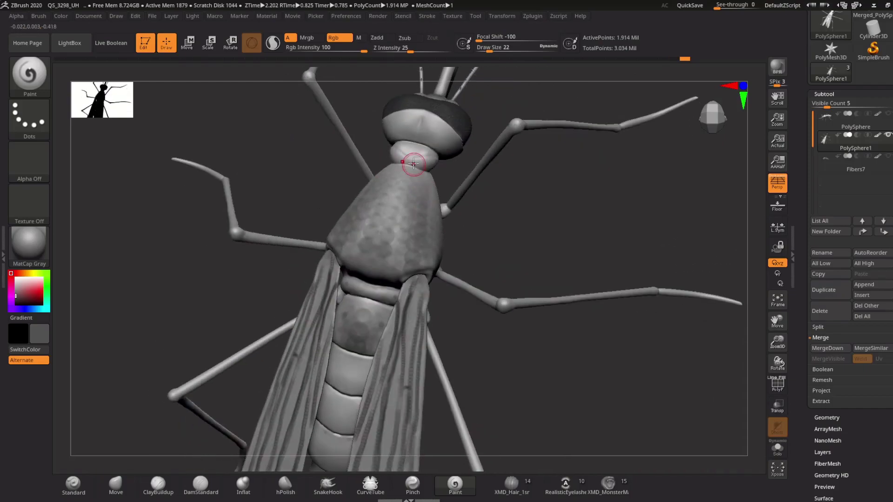
mouse_move(398, 243)
left_mouse_down()
mouse_move(403, 177)
mouse_move(455, 211)
mouse_move(414, 202)
mouse_move(355, 207)
left_mouse_up()
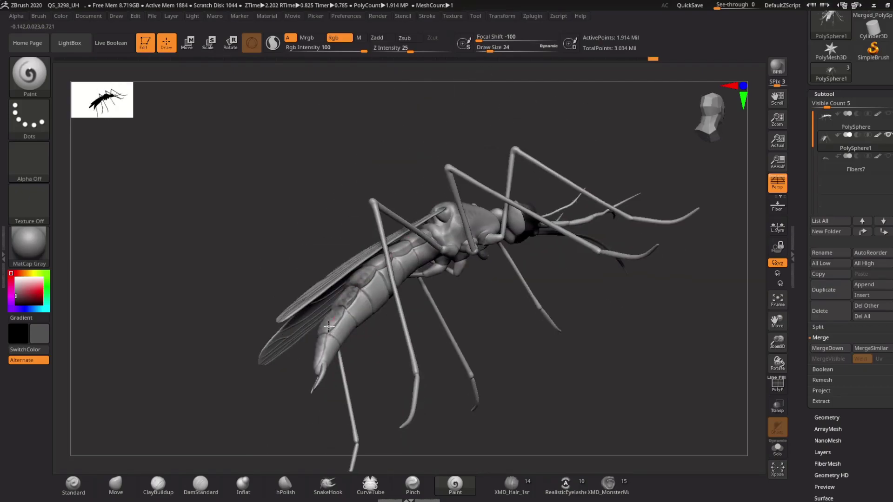
Step: Work around side, top and three-quarter views to finish painting the wings and body
left_click_drag(329, 327, 434, 255)
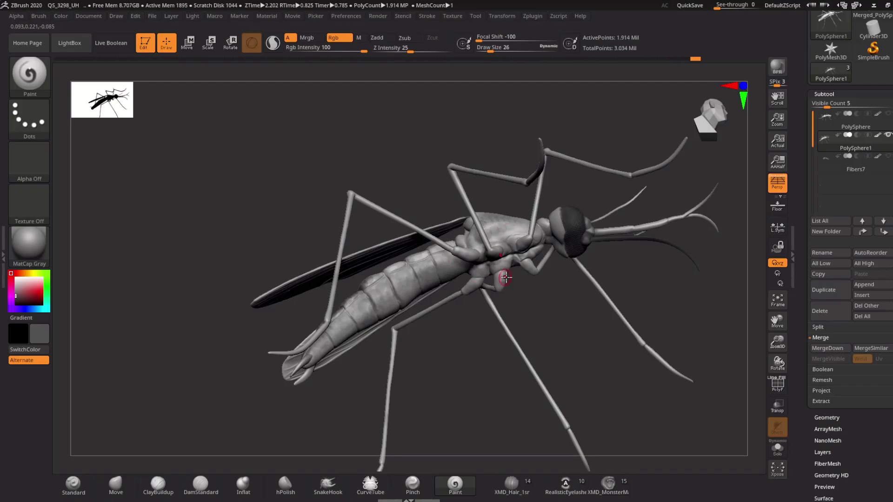
left_click_drag(552, 238, 305, 296)
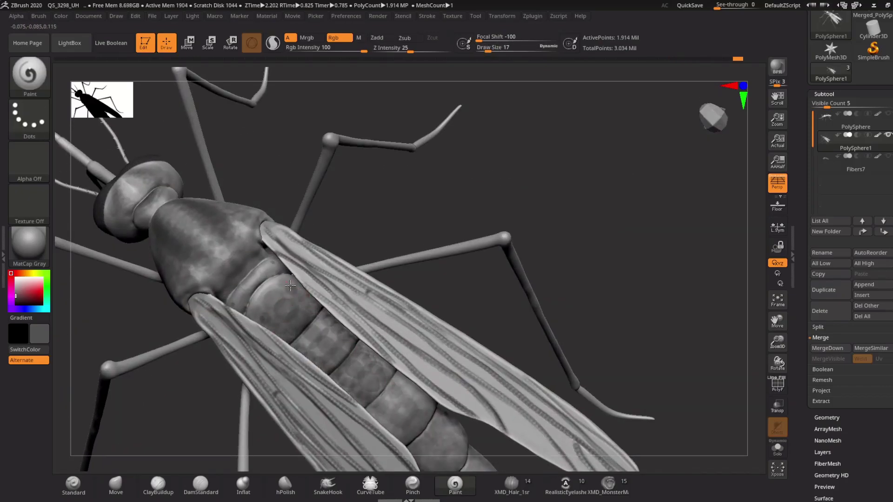
left_click_drag(417, 405, 215, 195)
mouse_move(460, 430)
left_mouse_down()
mouse_move(512, 354)
mouse_move(576, 285)
mouse_move(453, 292)
mouse_move(466, 227)
mouse_move(448, 249)
mouse_move(415, 334)
left_mouse_up()
left_click_drag(369, 382, 447, 208)
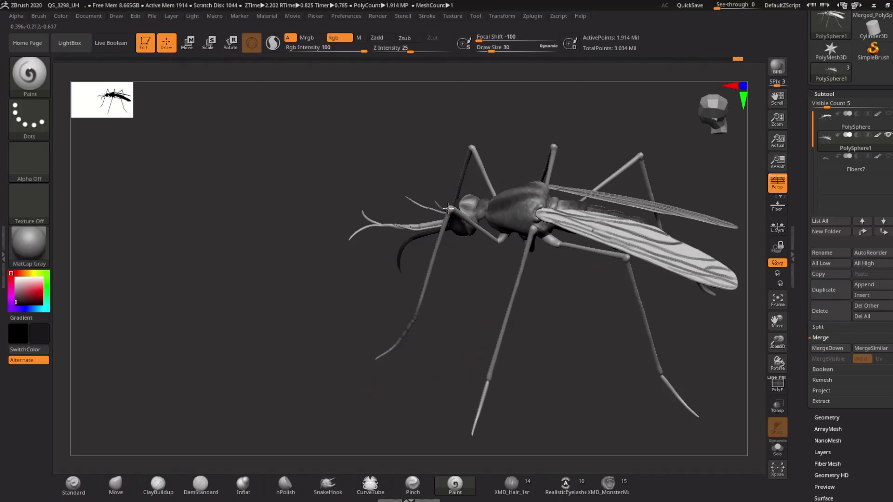
left_click_drag(361, 373, 461, 344)
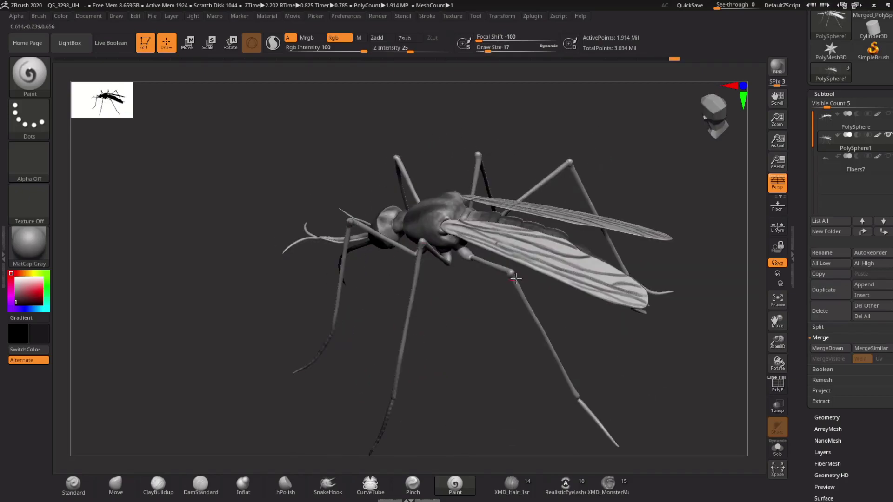
mouse_move(465, 298)
left_mouse_down()
mouse_move(564, 405)
mouse_move(607, 170)
mouse_move(522, 131)
mouse_move(349, 225)
mouse_move(292, 304)
mouse_move(330, 373)
mouse_move(518, 277)
mouse_move(478, 259)
left_mouse_up()
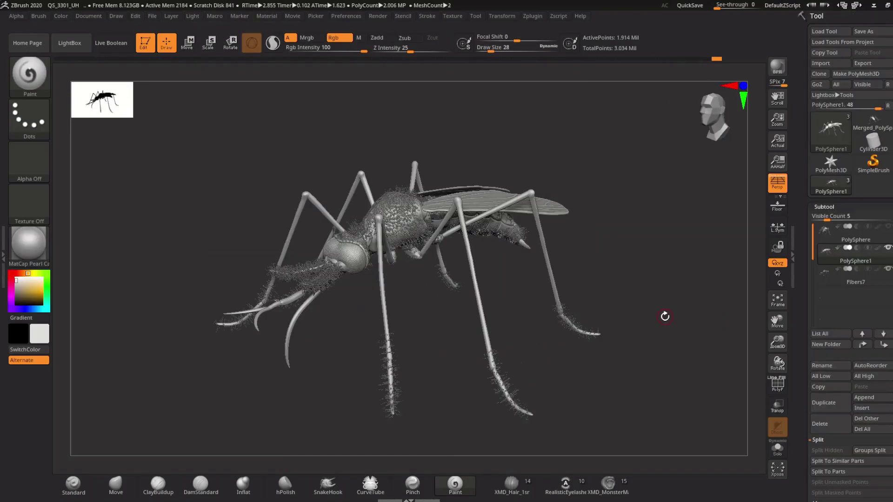
Step: Apply the MatCap Gray material and rotate the mosquito to show its side and head
mouse_move(665, 313)
left_mouse_down()
mouse_move(647, 313)
mouse_move(662, 316)
left_mouse_up()
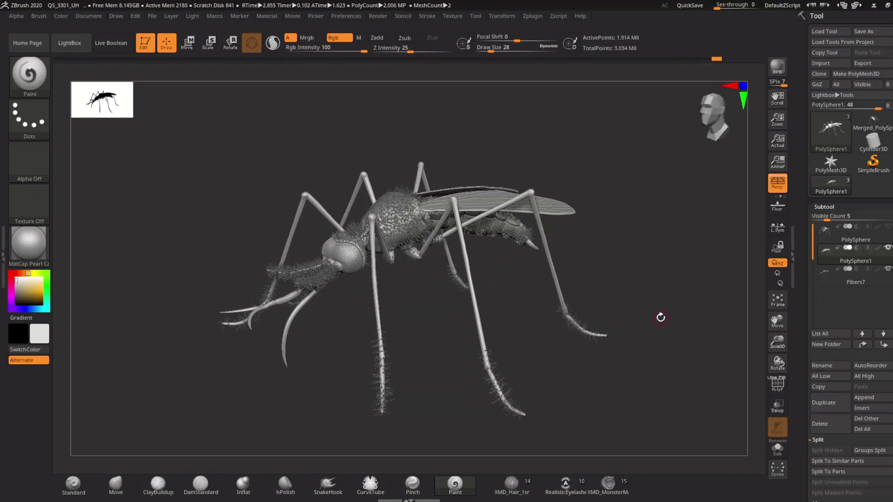
left_click(24, 247)
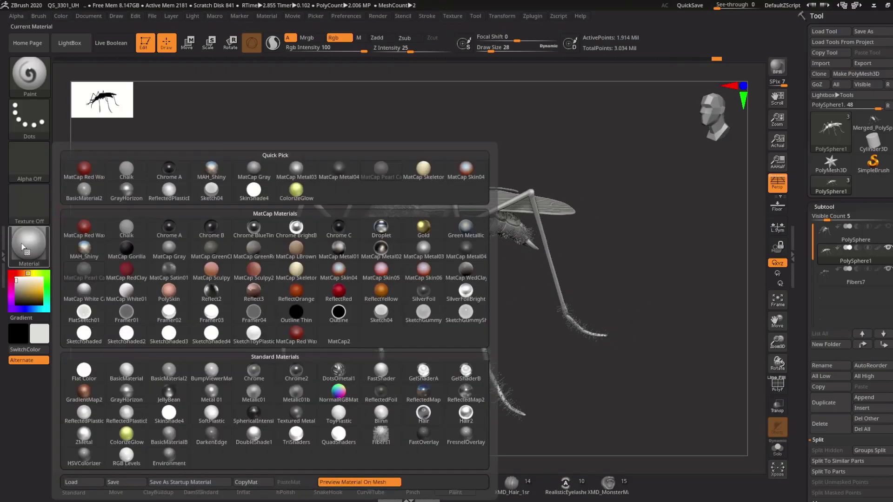
mouse_move(126, 168)
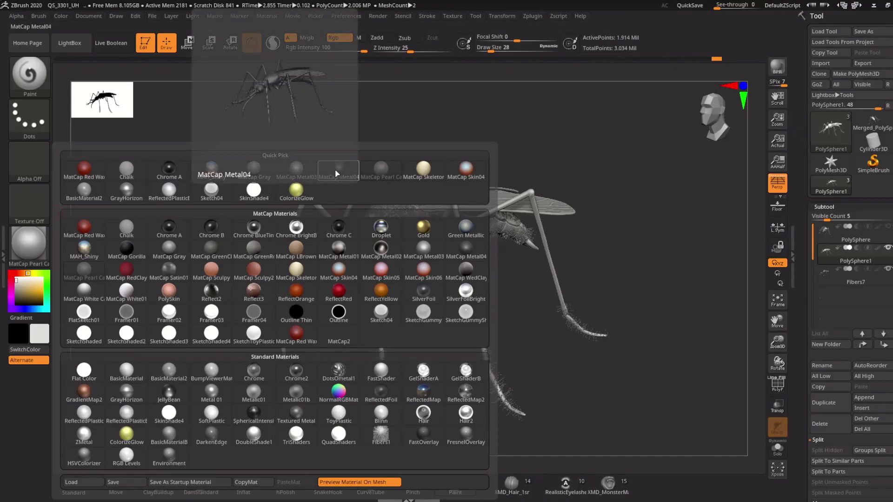
left_click(259, 174)
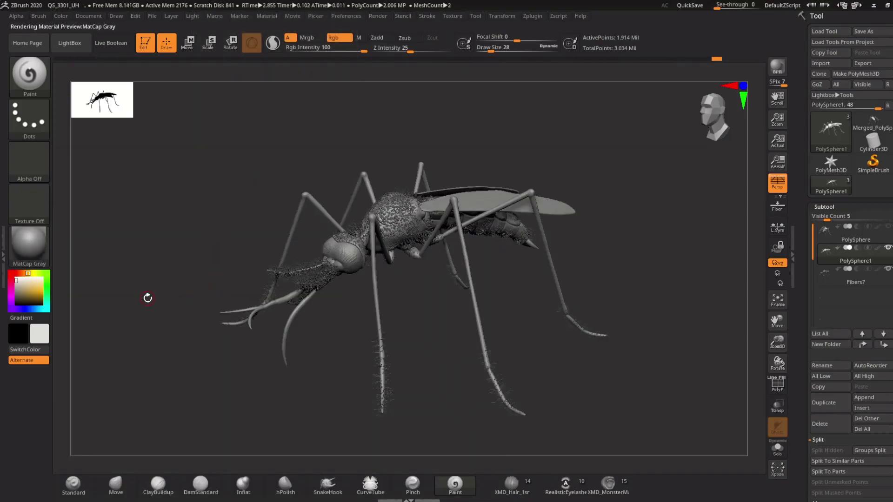
left_click_drag(145, 297, 175, 299)
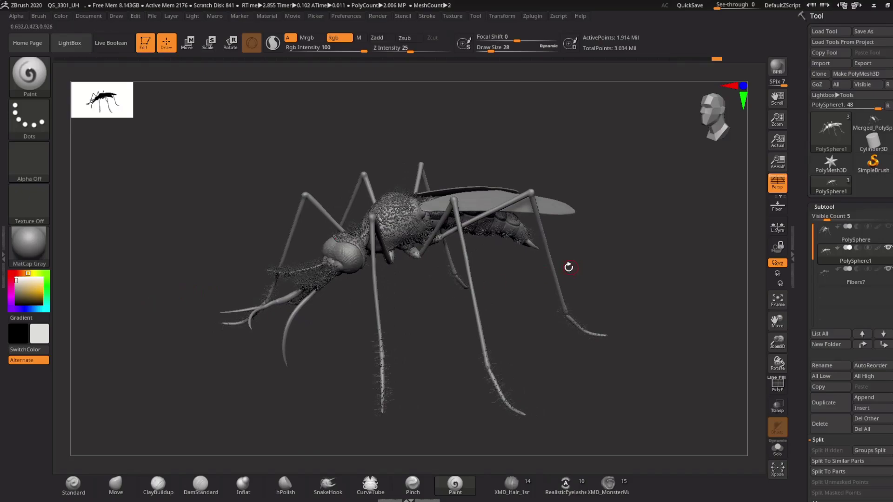
mouse_move(580, 165)
left_mouse_down()
mouse_move(603, 166)
mouse_move(631, 183)
left_mouse_up()
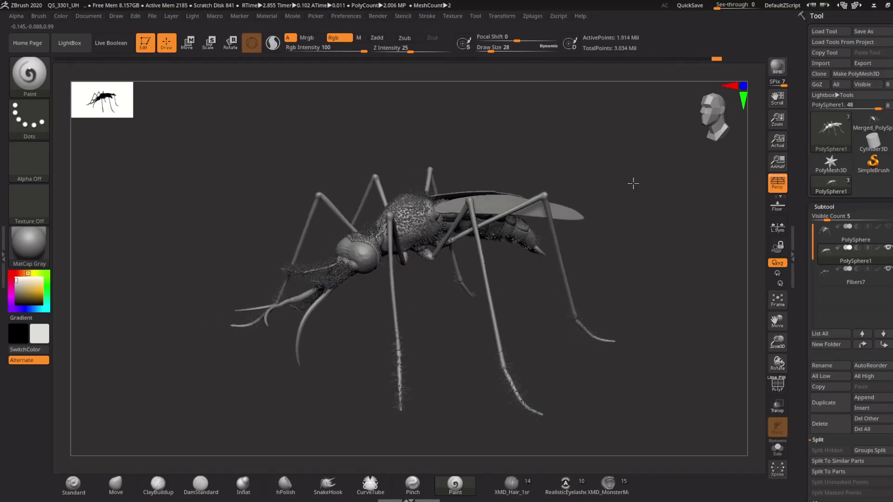
Step: Run a BPR render, swap the material to MatCap Pearl Cavity, and BPR render again
left_click(782, 69)
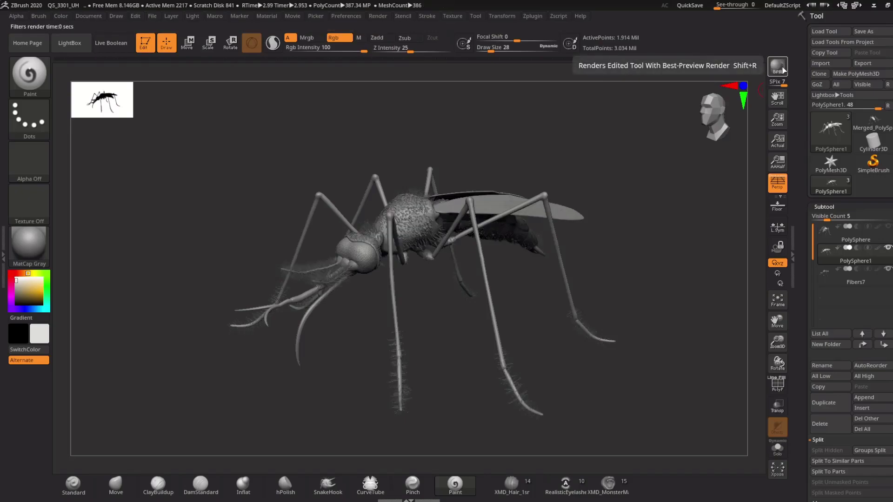
left_click(29, 242)
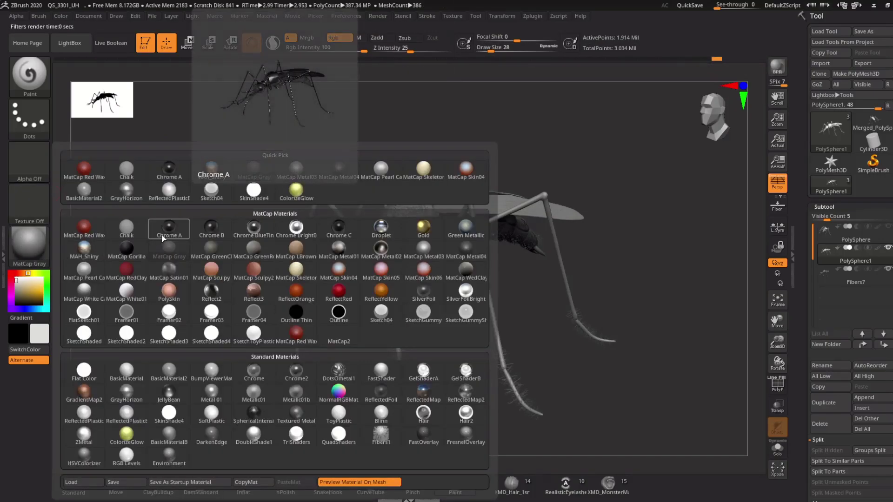
left_click(398, 165)
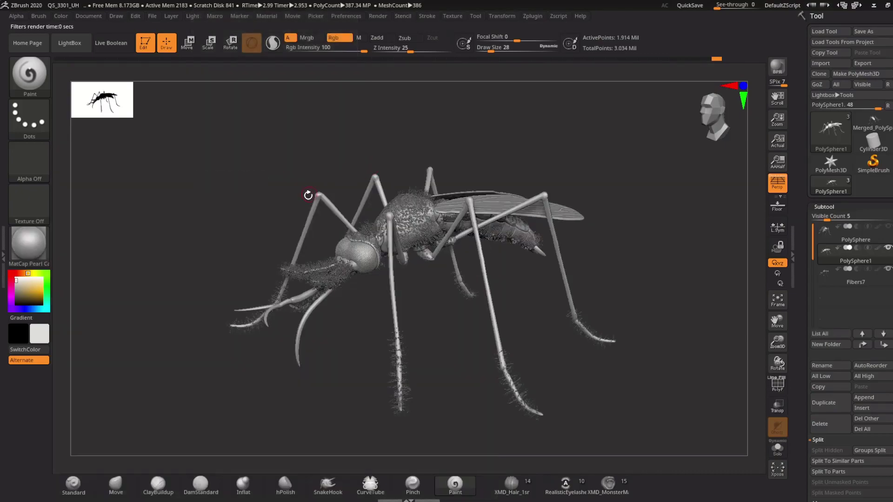
left_click(778, 68)
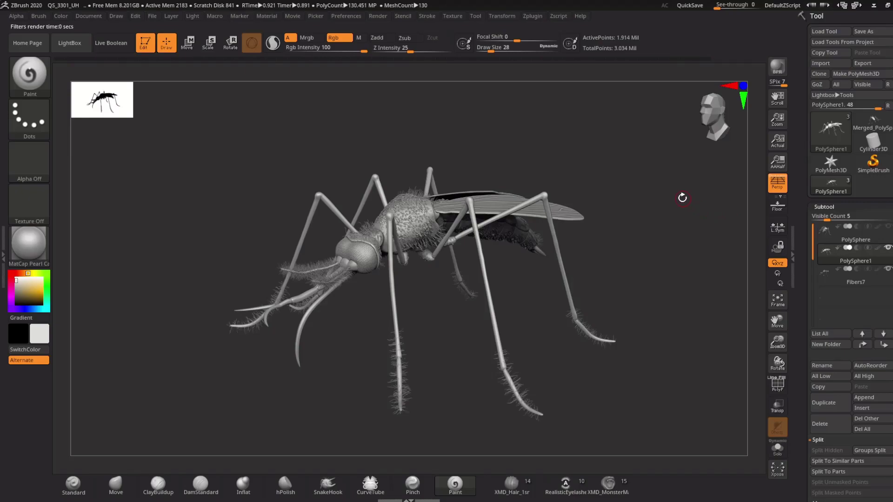
Step: Snap to a top-down view, centre the mosquito, and start a BPR render
left_click_drag(669, 190, 655, 259, "shift")
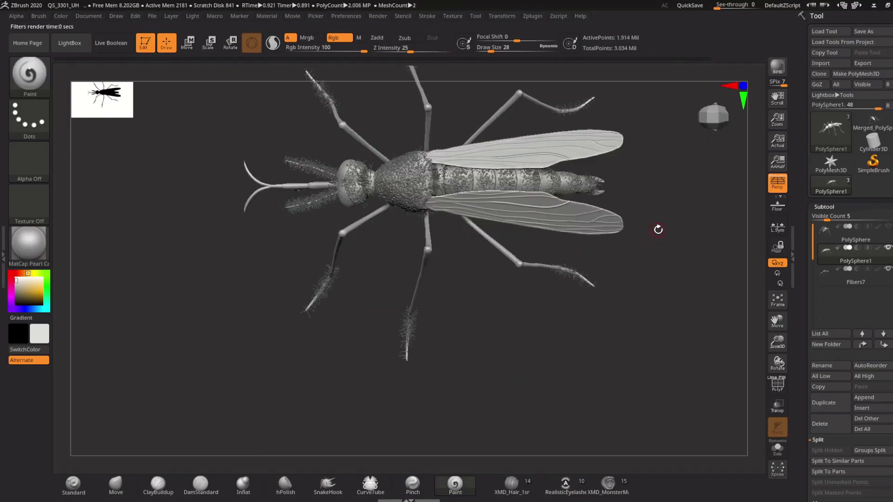
left_click_drag(658, 229, 644, 305, "alt")
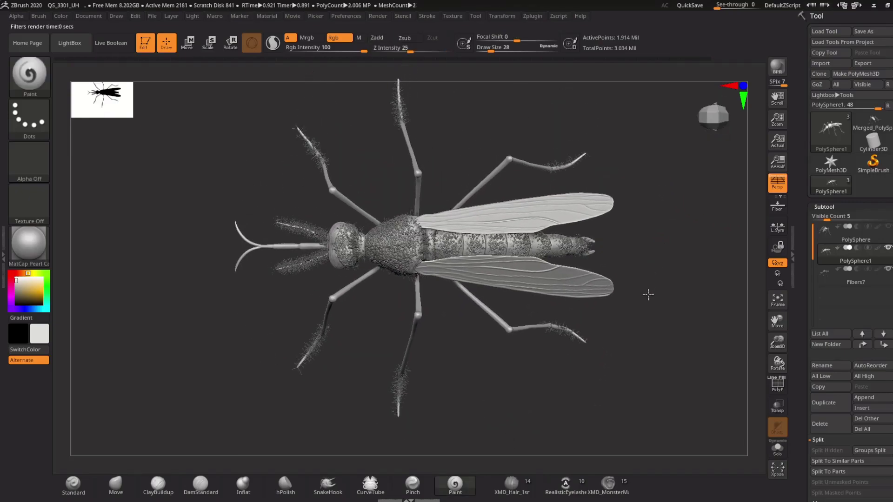
left_click(780, 70)
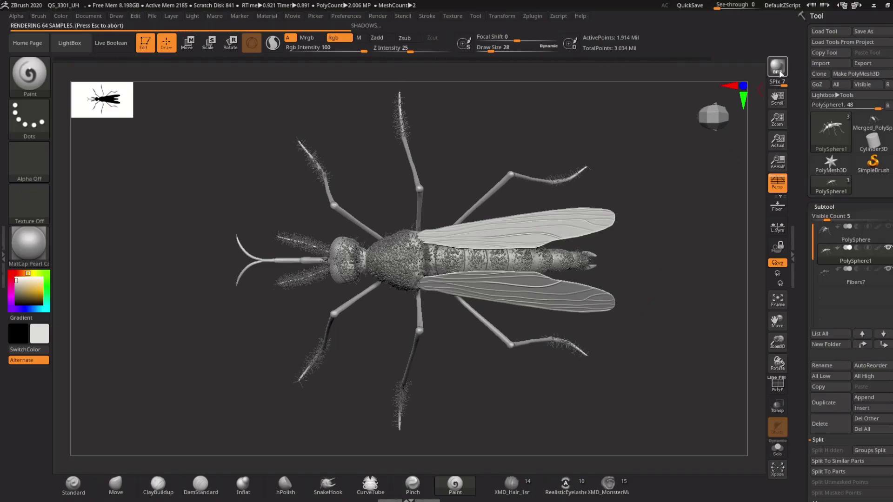